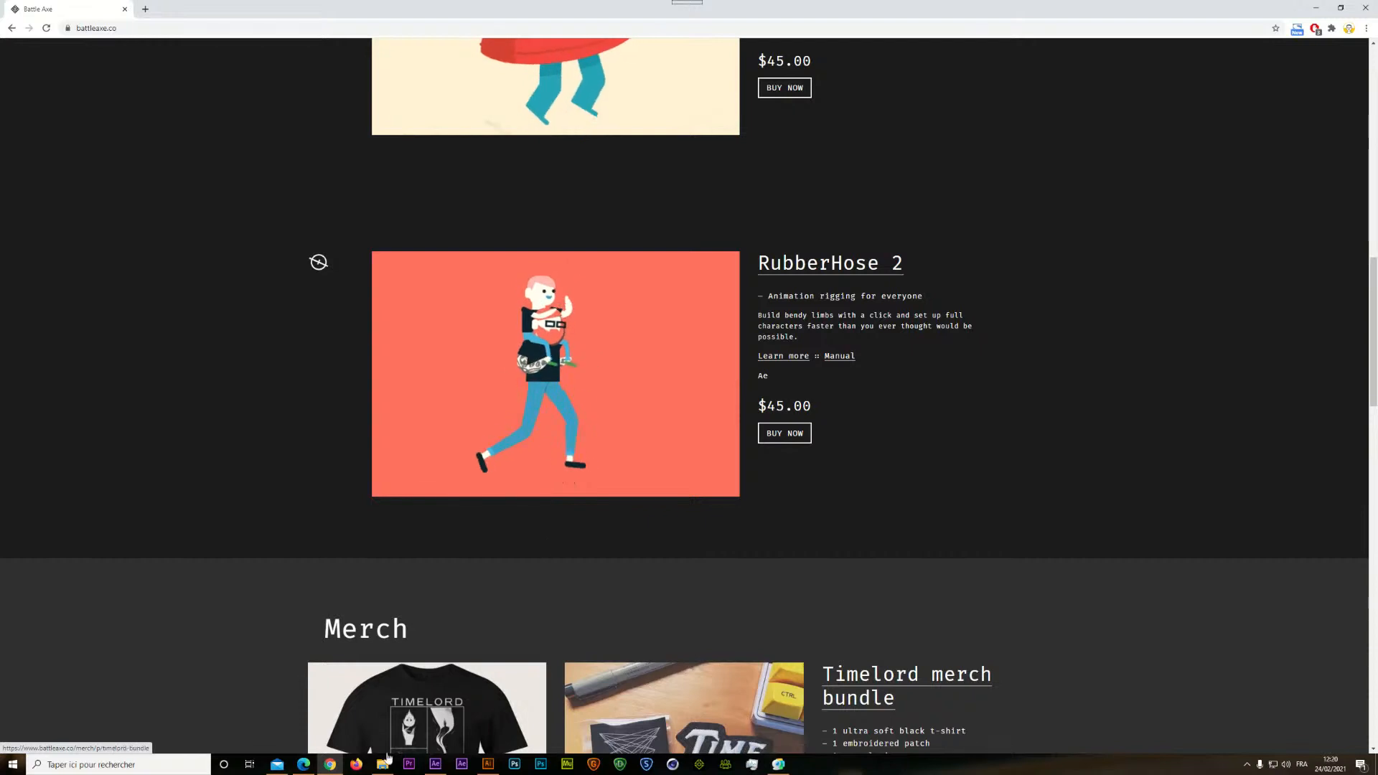
Switch to After Effects and start a new project without saving changes to the open one
{"action": "mouse_move", "coordinate": [435, 765]}
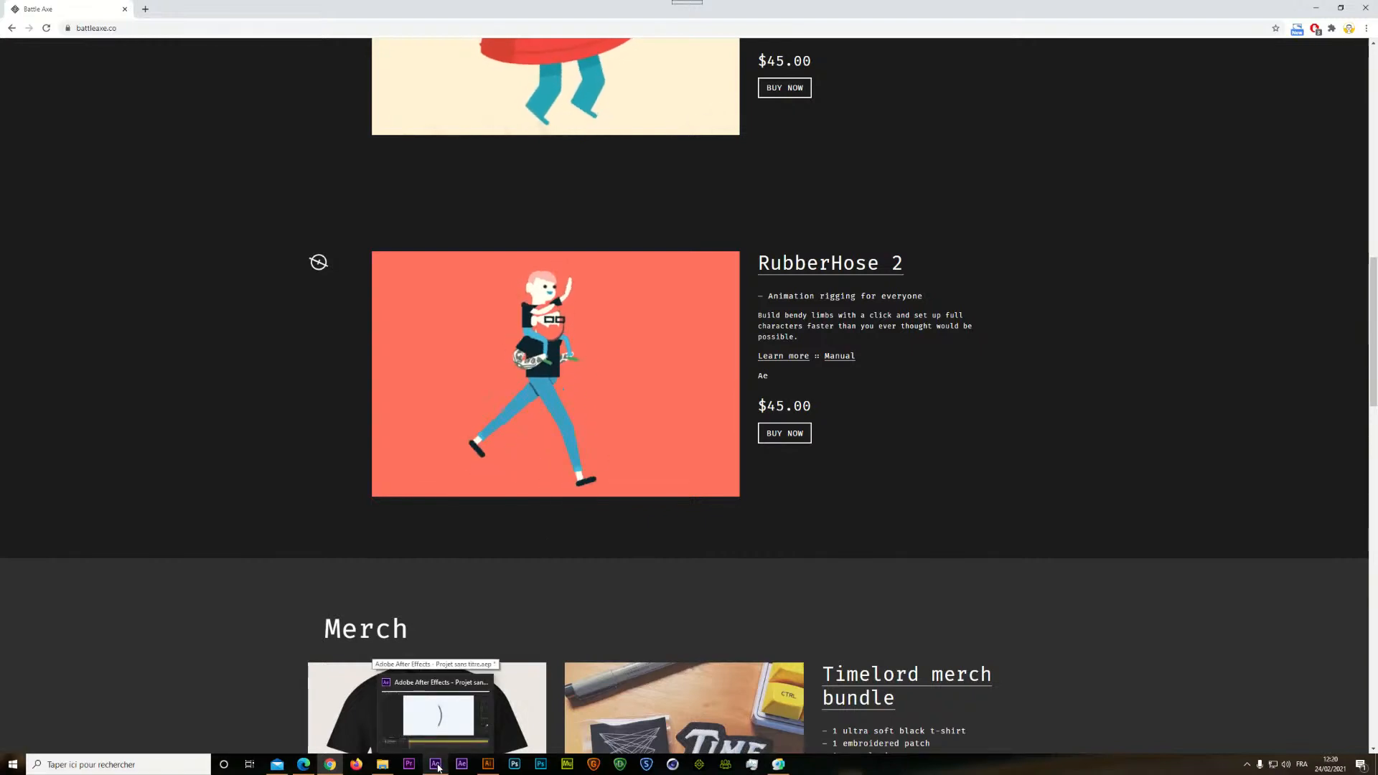
{"action": "left_click", "coordinate": [436, 766]}
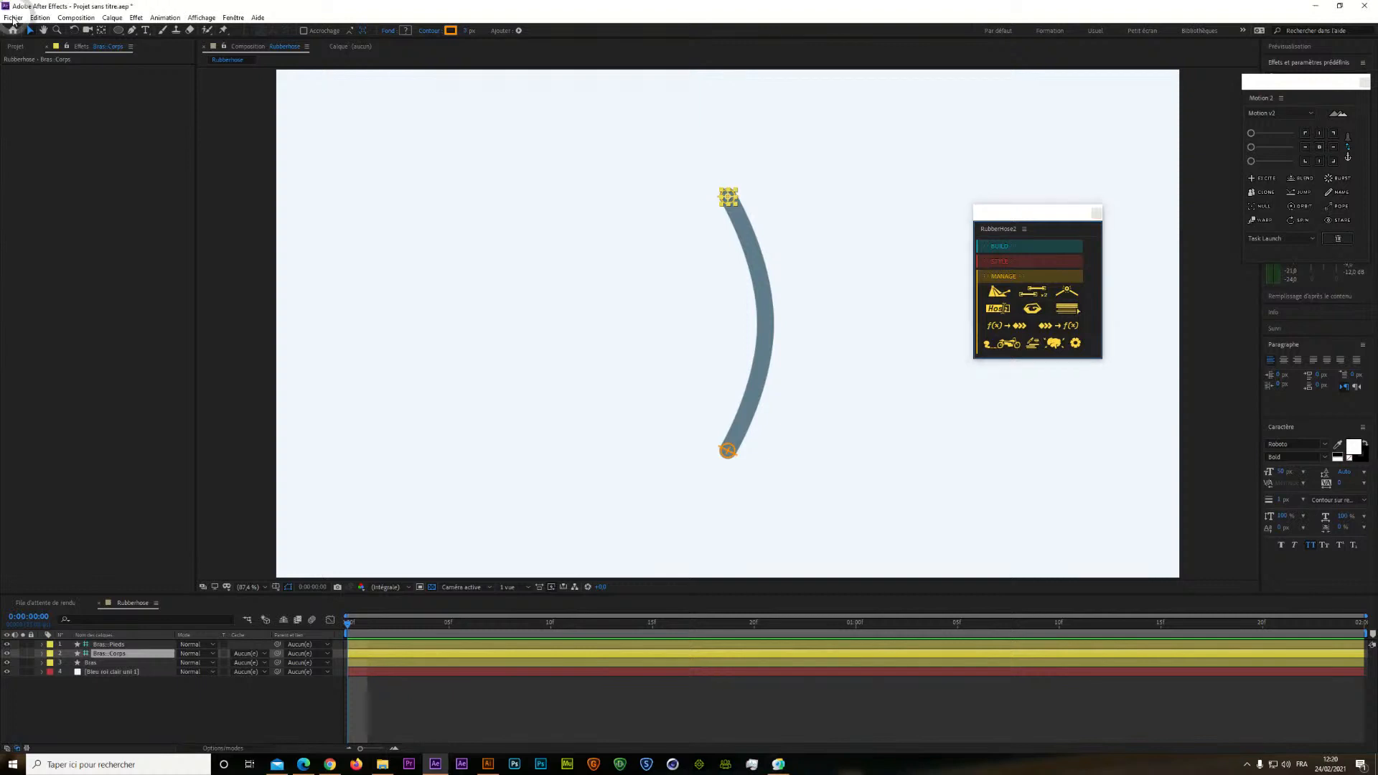
{"action": "left_click", "coordinate": [13, 17]}
{"action": "mouse_move", "coordinate": [36, 30]}
{"action": "left_click", "coordinate": [238, 32]}
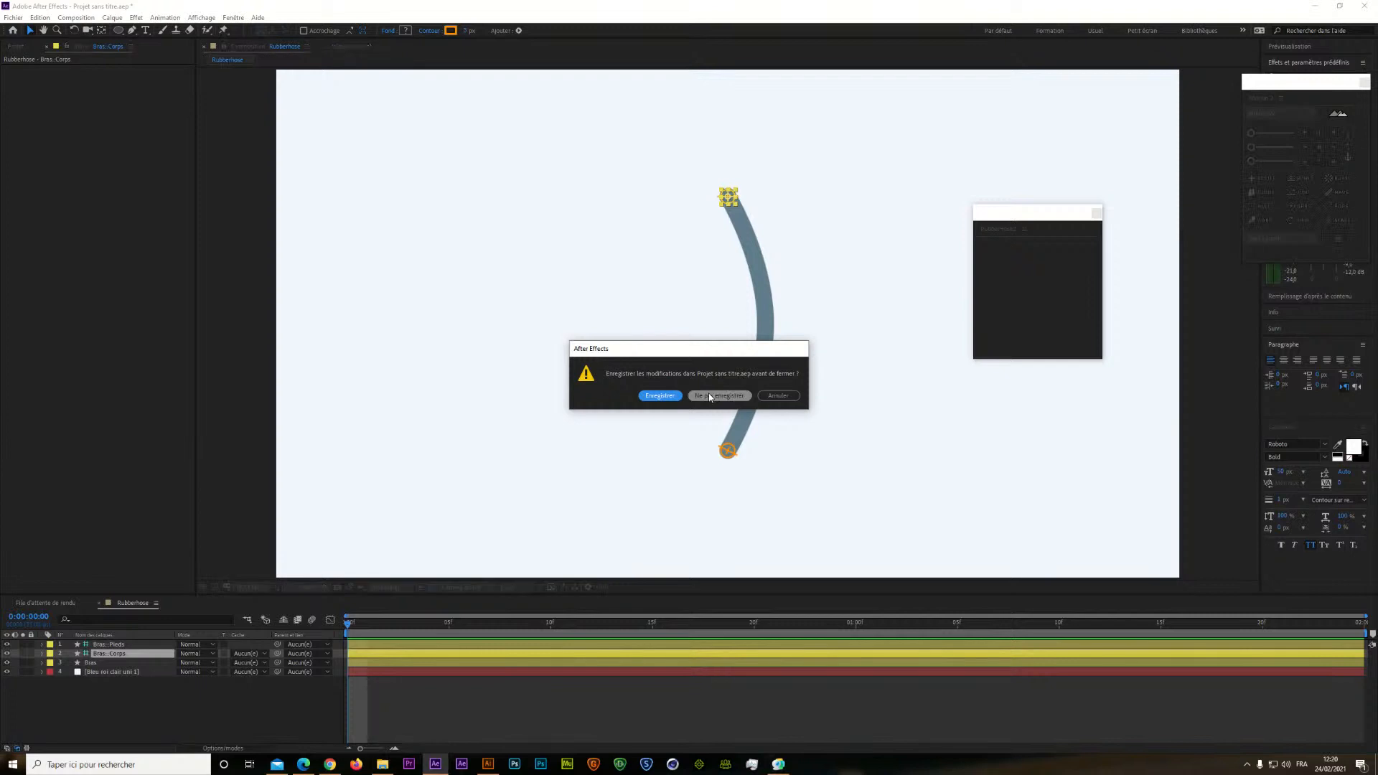
{"action": "left_click", "coordinate": [719, 395]}
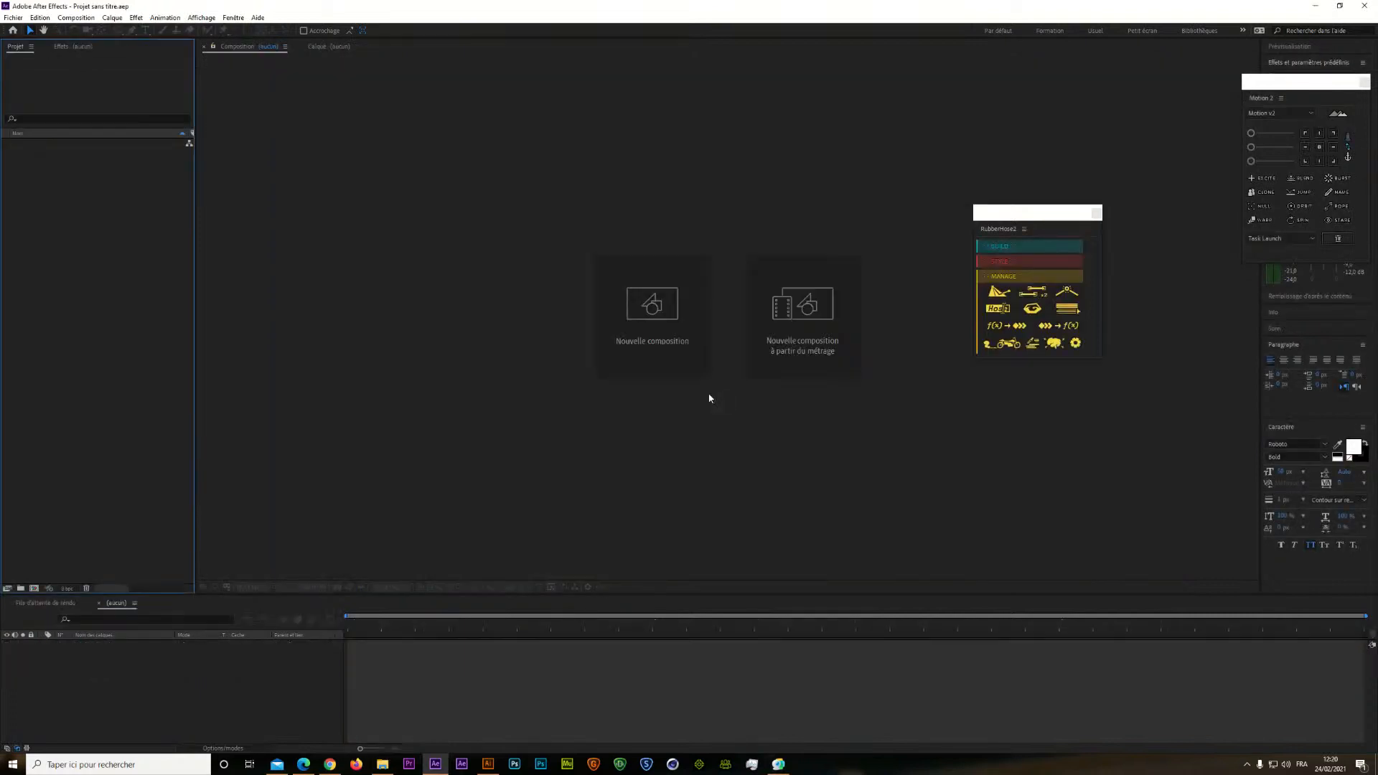
Expand the Build section of RubberHose2 and place its floating window just above the timeline, beside the project area
{"action": "left_click", "coordinate": [1030, 249]}
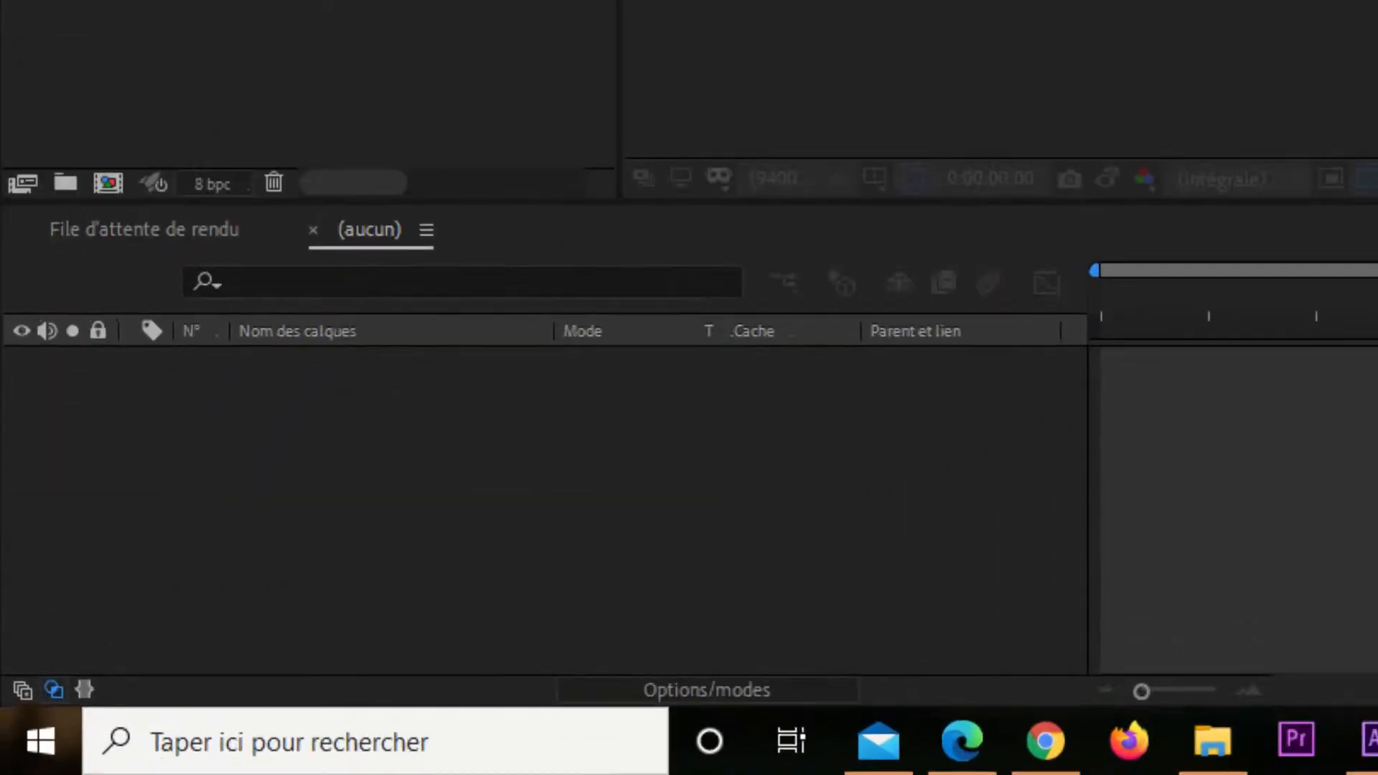
{"action": "left_click_drag", "start_coordinate": [1377, 0], "coordinate": [1045, 68]}
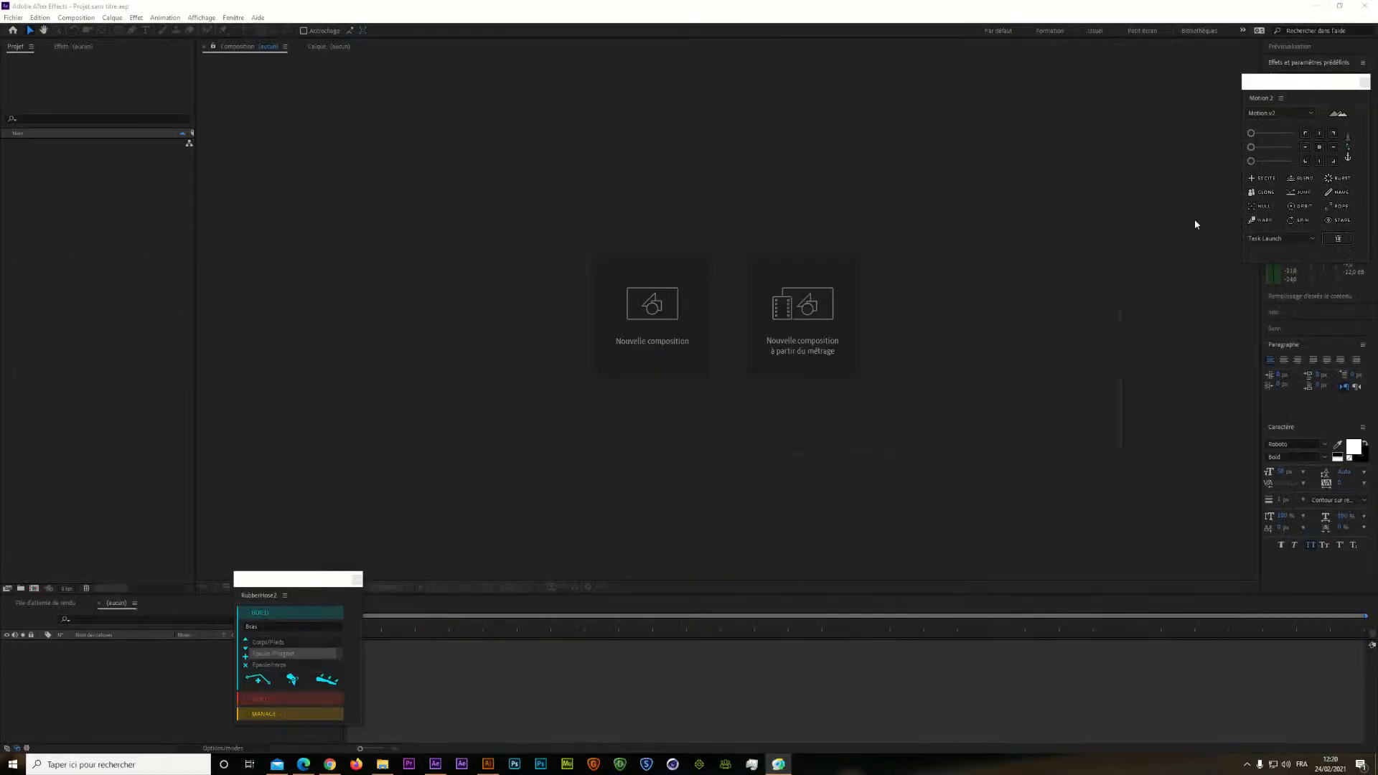
{"action": "left_click", "coordinate": [234, 20]}
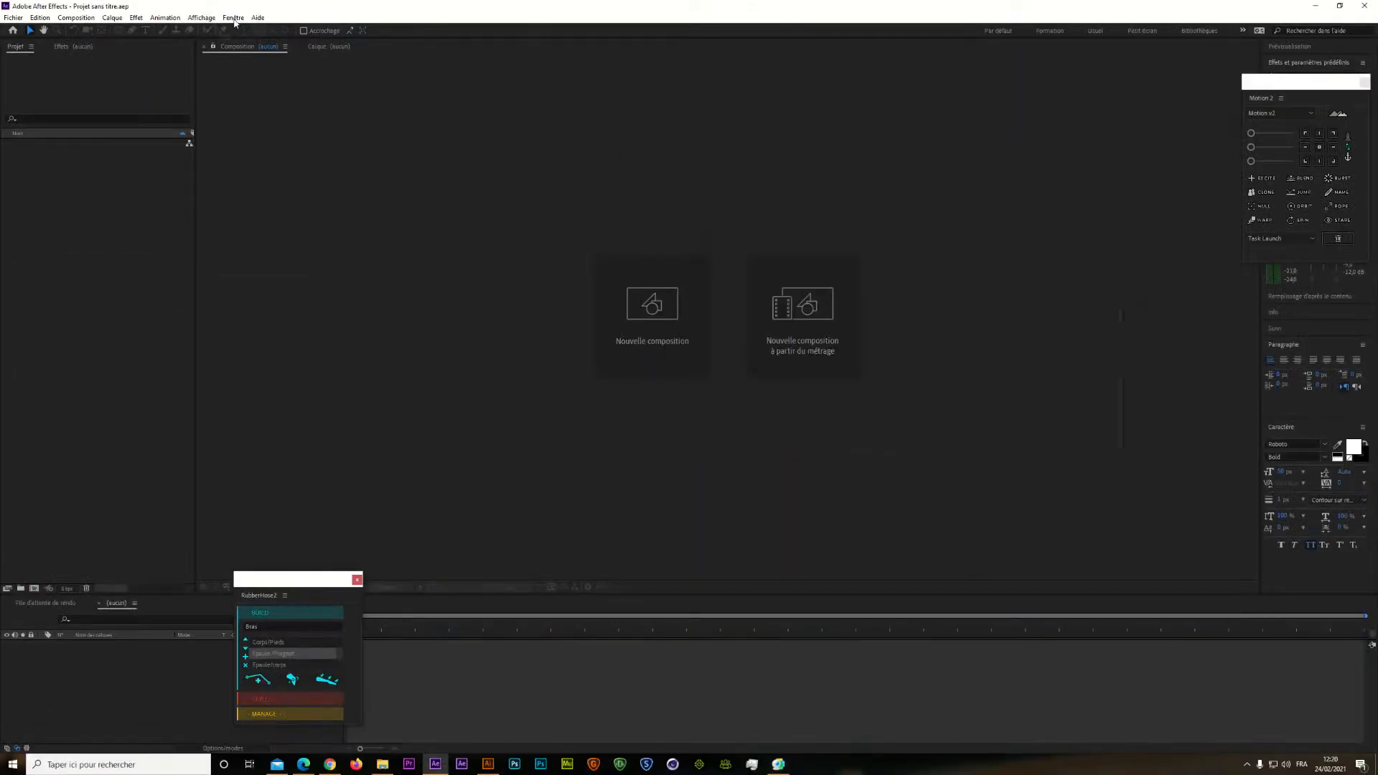
{"action": "left_click", "coordinate": [231, 19]}
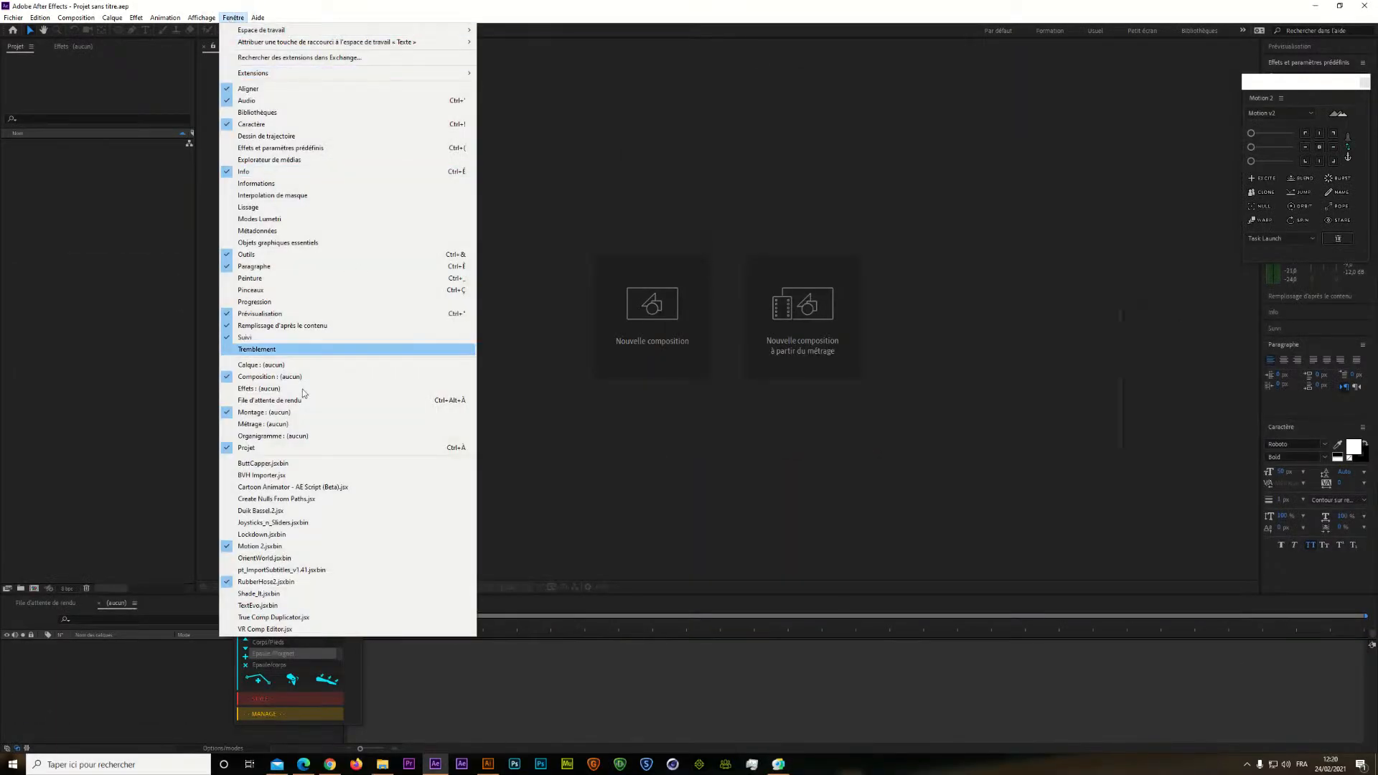
{"action": "left_click", "coordinate": [553, 375]}
{"action": "left_click_drag", "start_coordinate": [293, 586], "coordinate": [299, 406]}
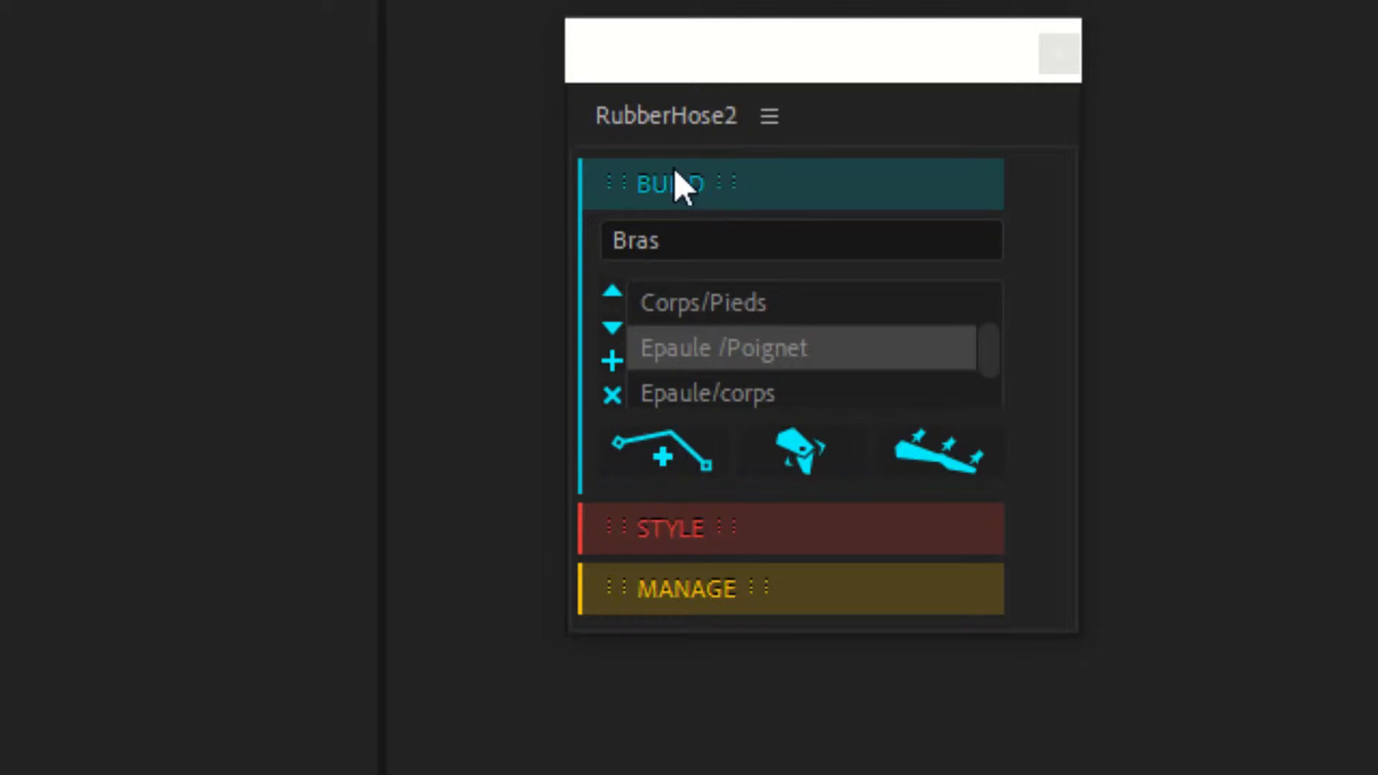
Enter Bras as the hose name in the RubberHose2 Build section
{"action": "left_click_drag", "start_coordinate": [682, 240], "coordinate": [560, 246]}
{"action": "type", "text": "Bras"}
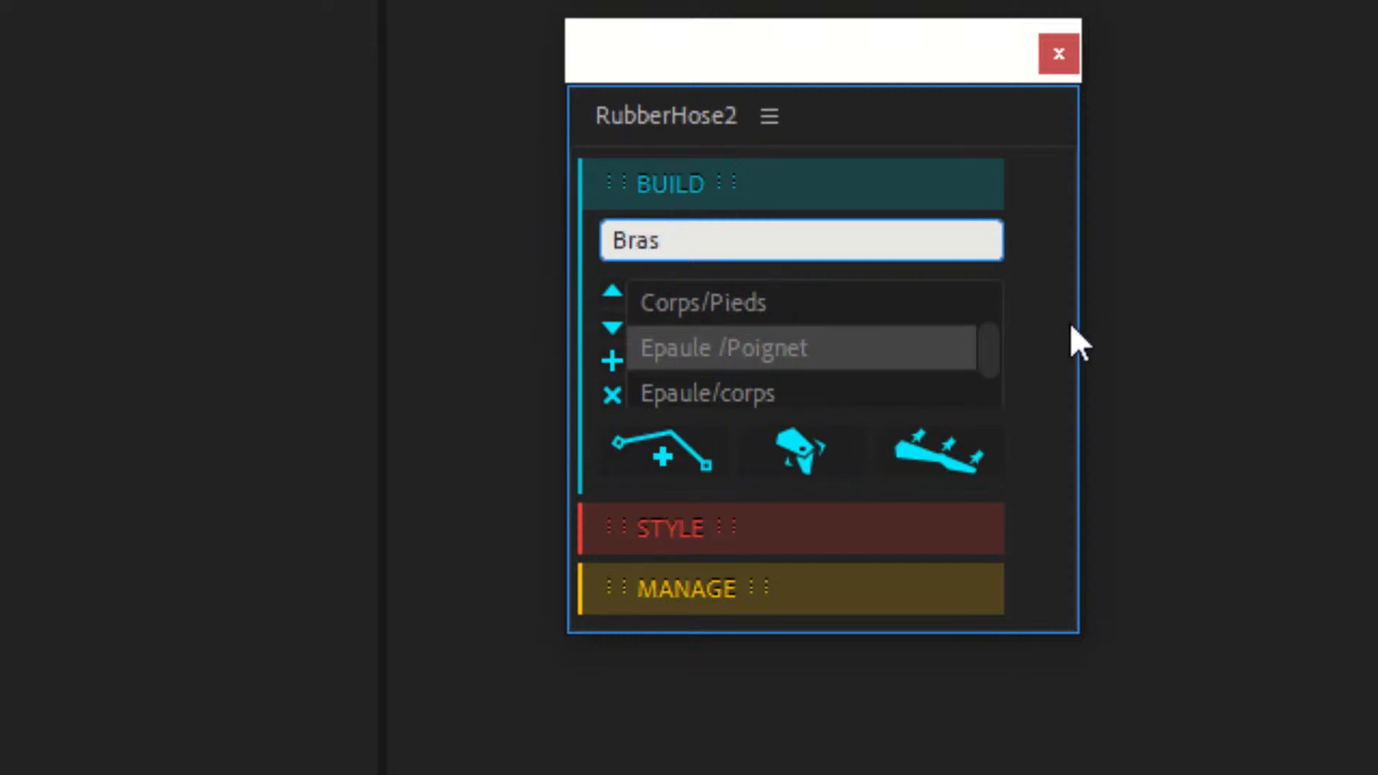
Examine the Start and End name fields for adding a controller pair, without adding one
{"action": "left_click", "coordinate": [618, 357]}
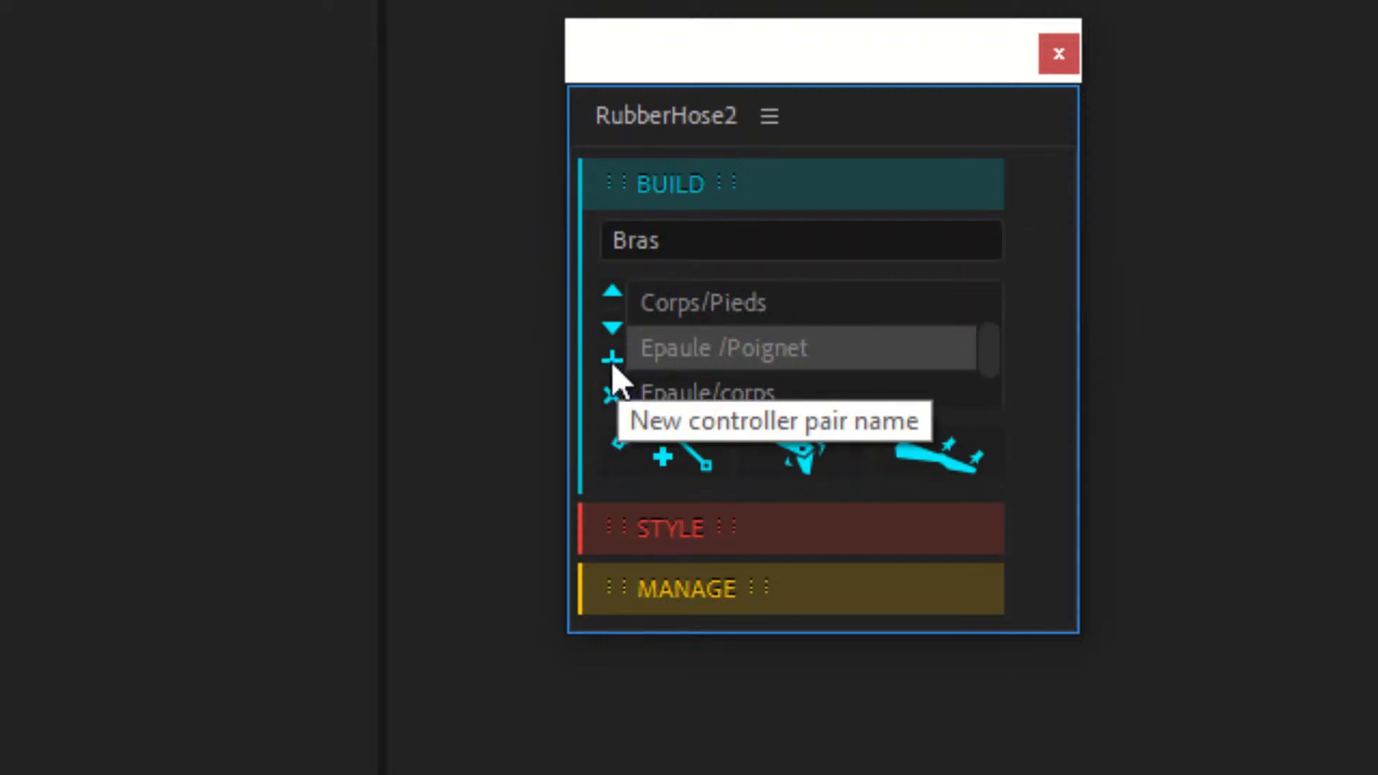
{"action": "left_click", "coordinate": [613, 362]}
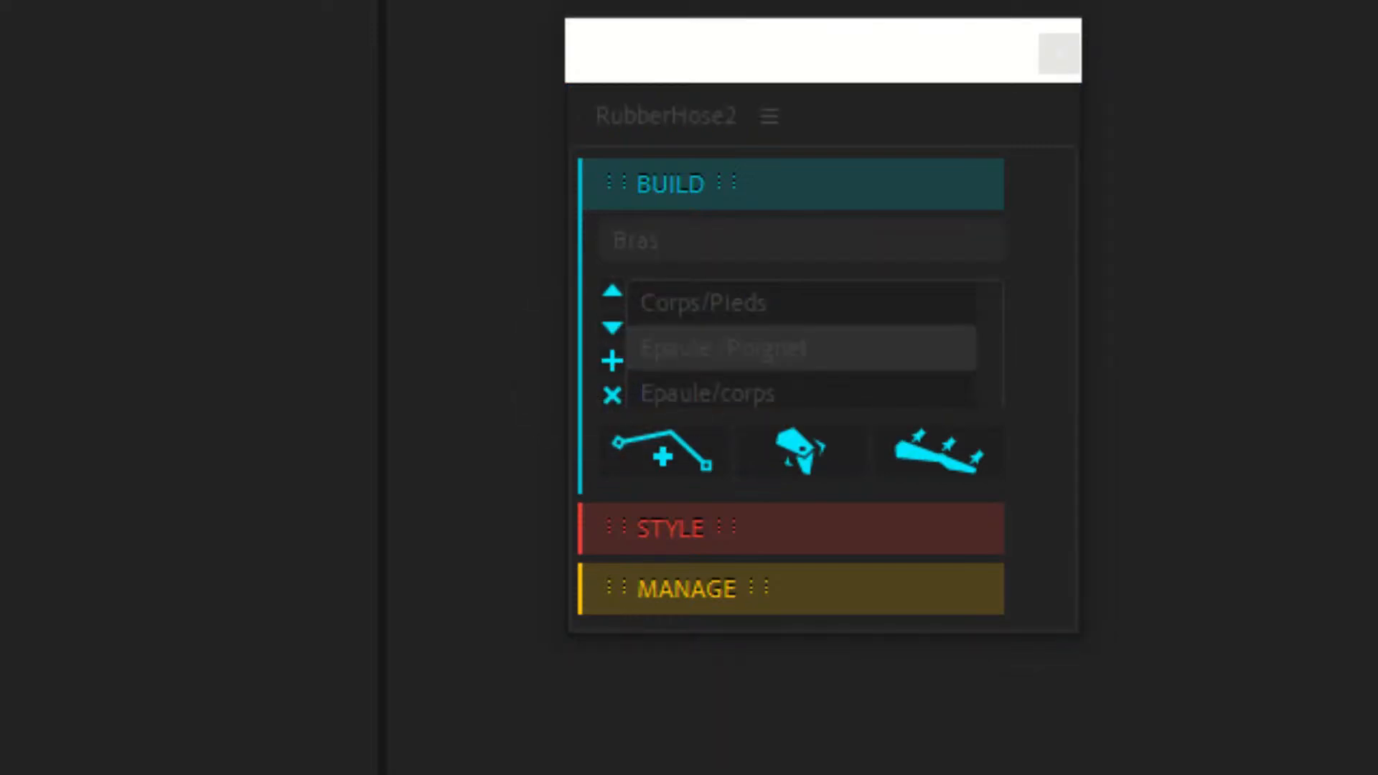
{"action": "left_click_drag", "start_coordinate": [1154, 316], "coordinate": [861, 259]}
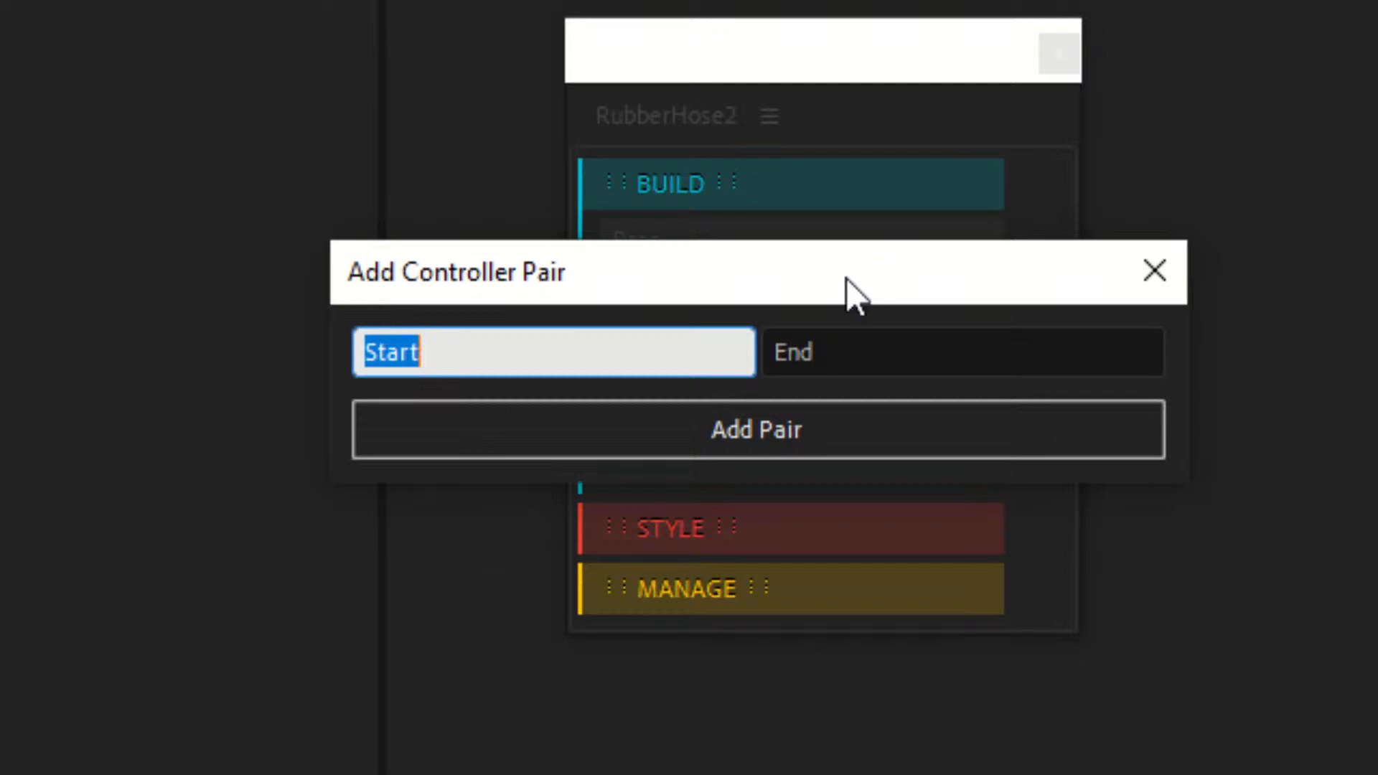
{"action": "left_click", "coordinate": [523, 355]}
{"action": "double_click", "coordinate": [354, 358]}
{"action": "double_click", "coordinate": [819, 349]}
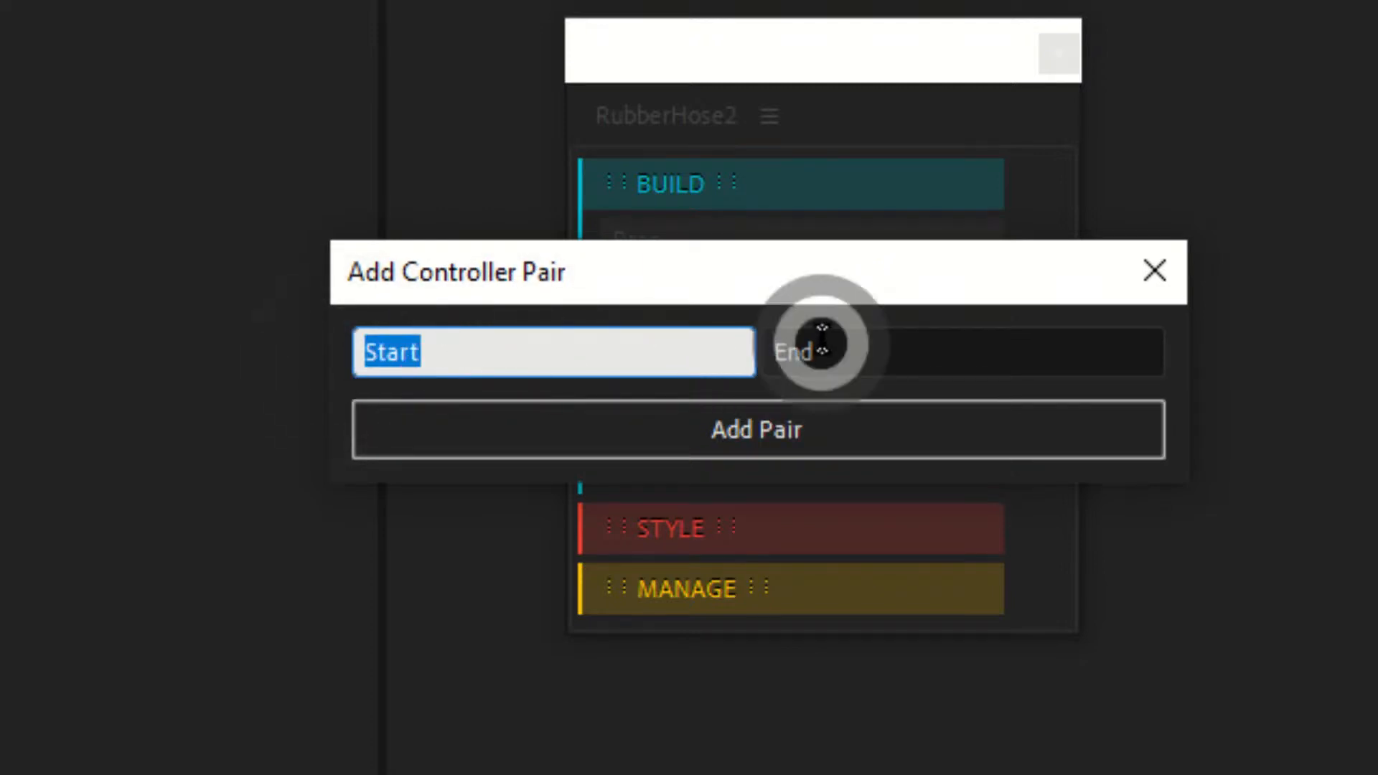
{"action": "double_click", "coordinate": [354, 357]}
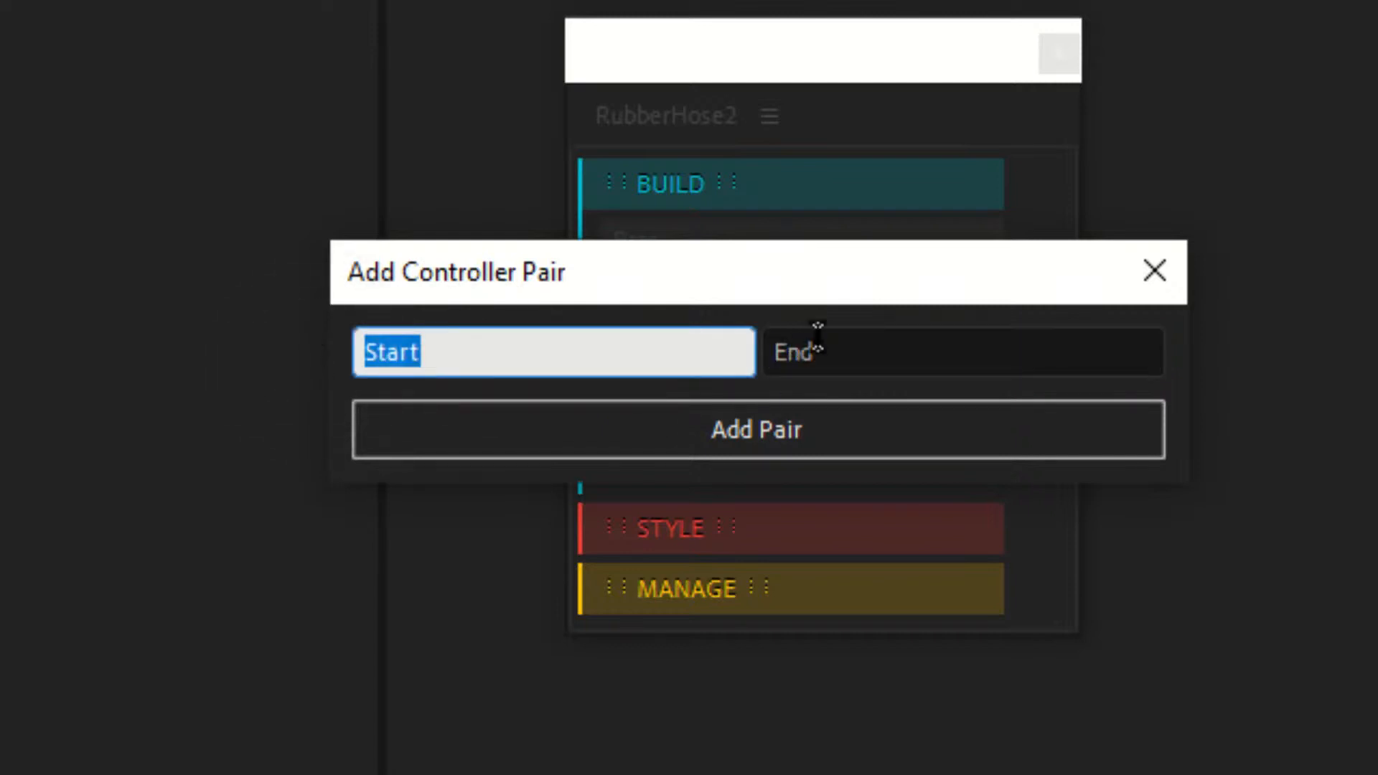
{"action": "left_click", "coordinate": [794, 339]}
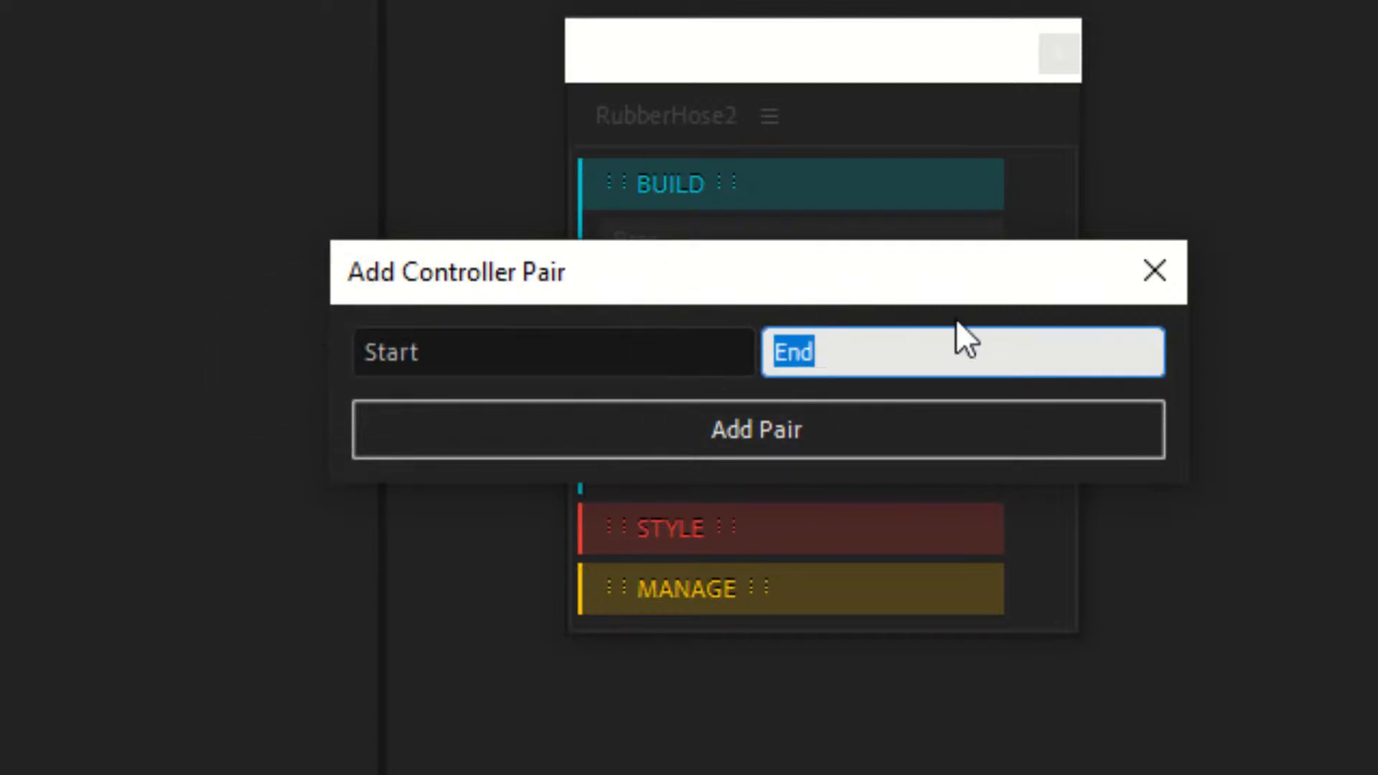
{"action": "left_click", "coordinate": [1165, 277]}
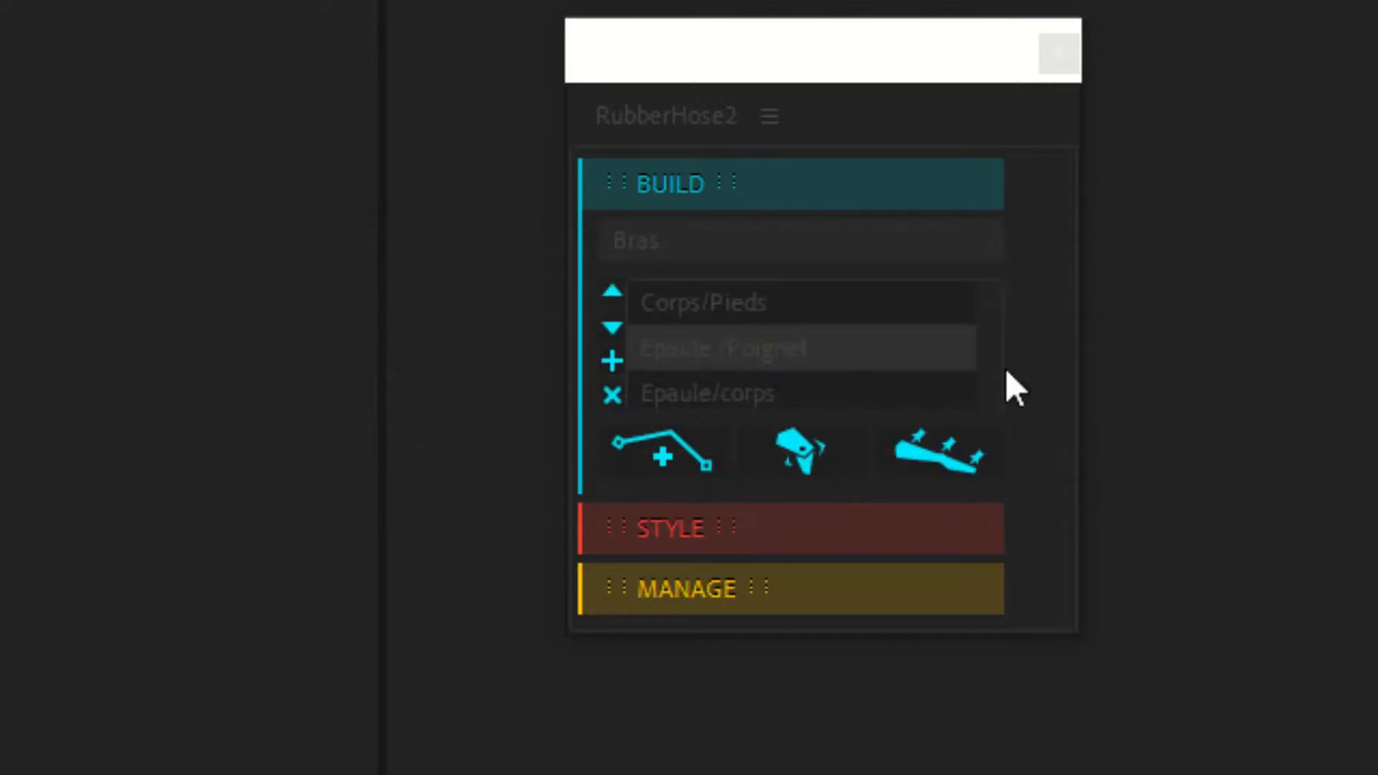
Choose the Epaule /Poignet controller pair for the Bras hose
{"action": "left_click", "coordinate": [707, 375]}
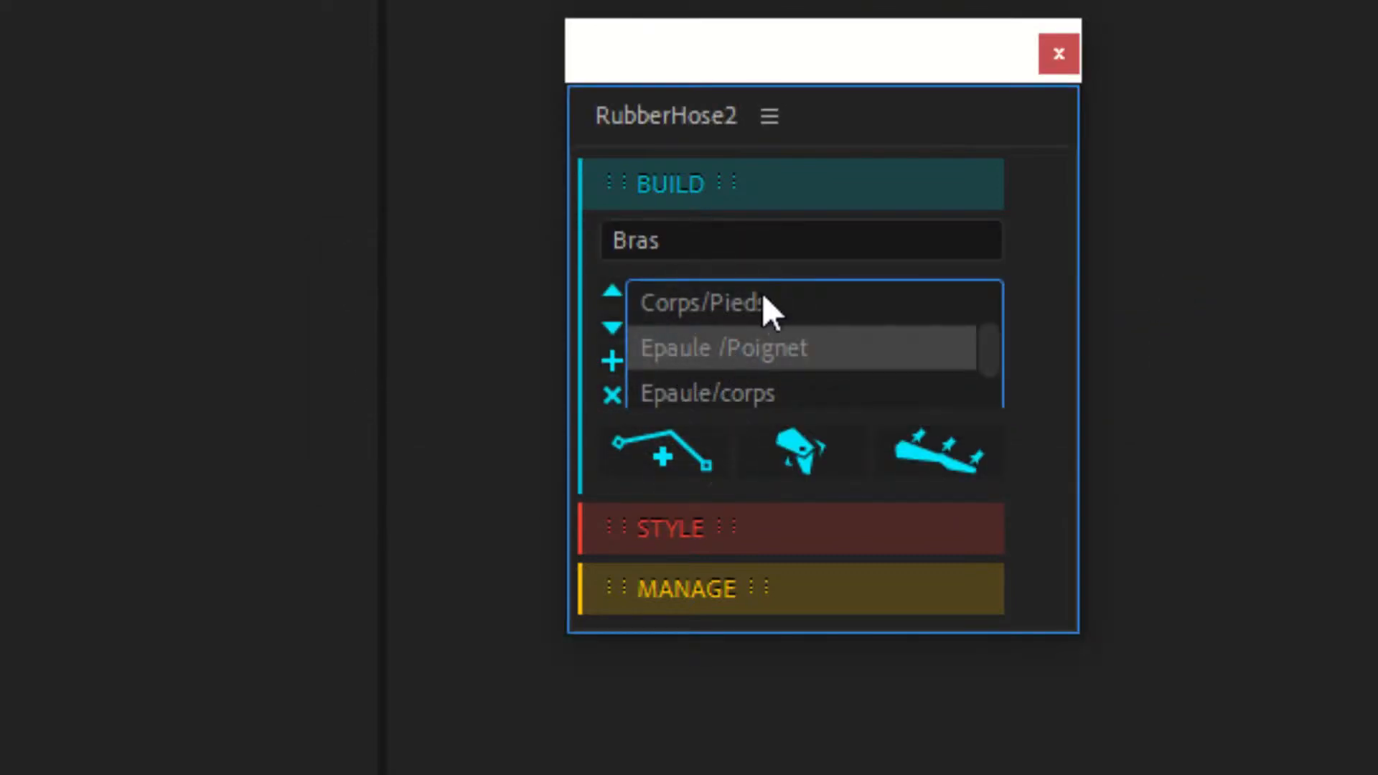
{"action": "left_click", "coordinate": [727, 351]}
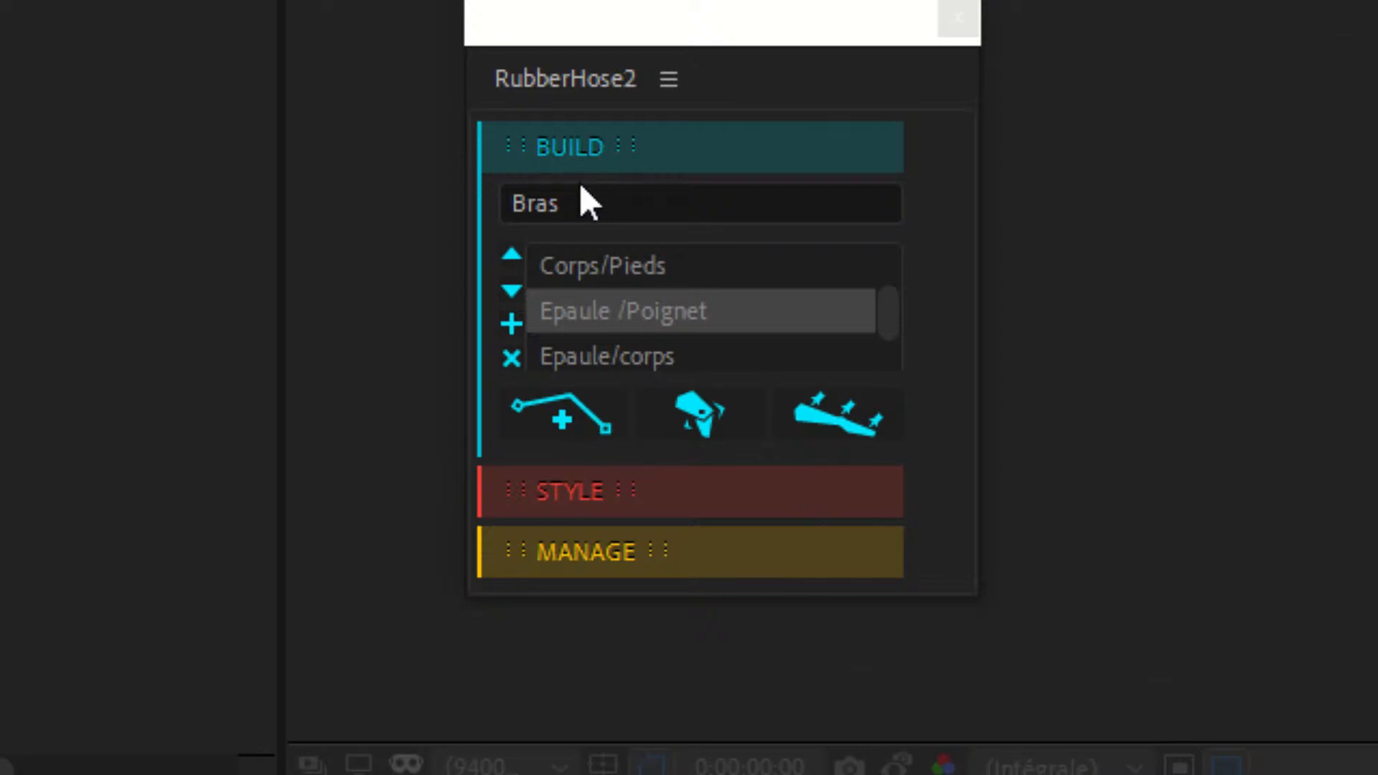
{"action": "left_click", "coordinate": [567, 204]}
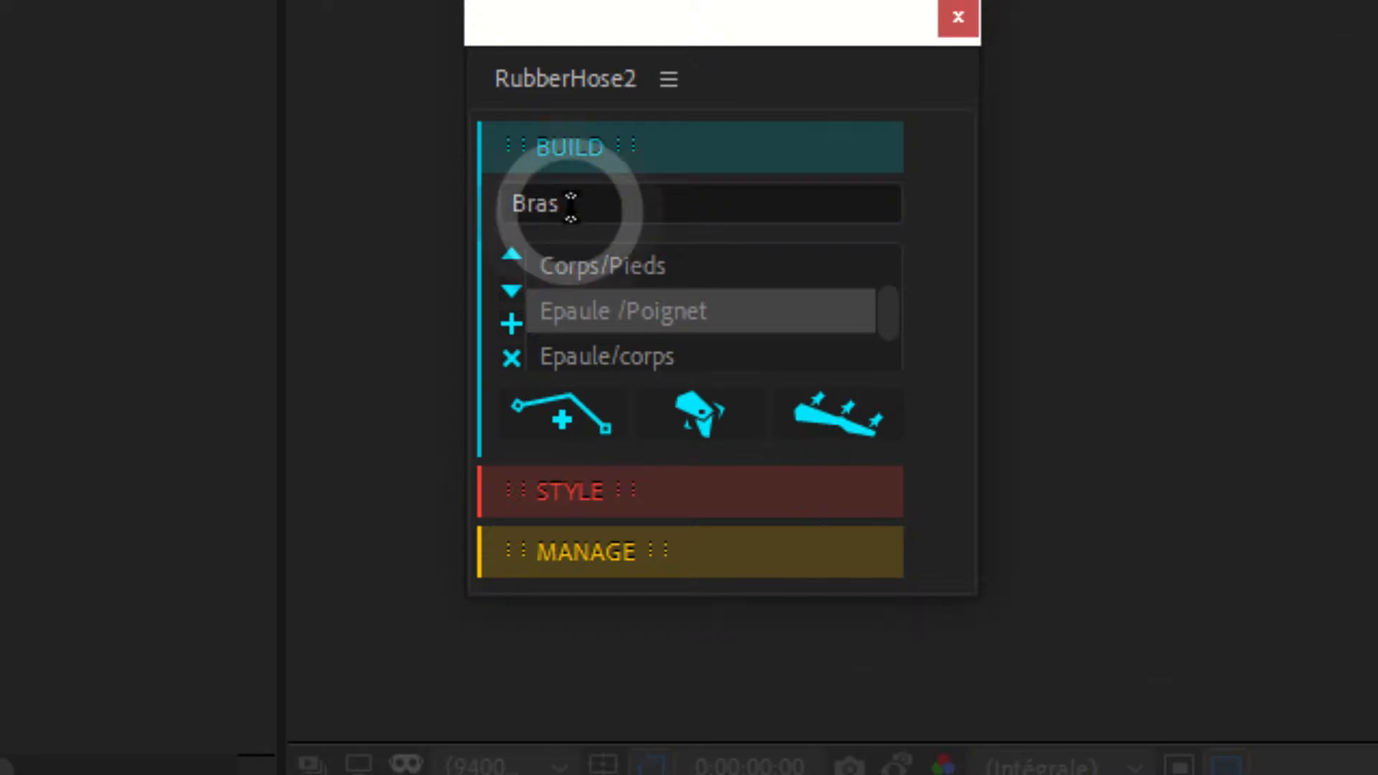
{"action": "left_click", "coordinate": [599, 318]}
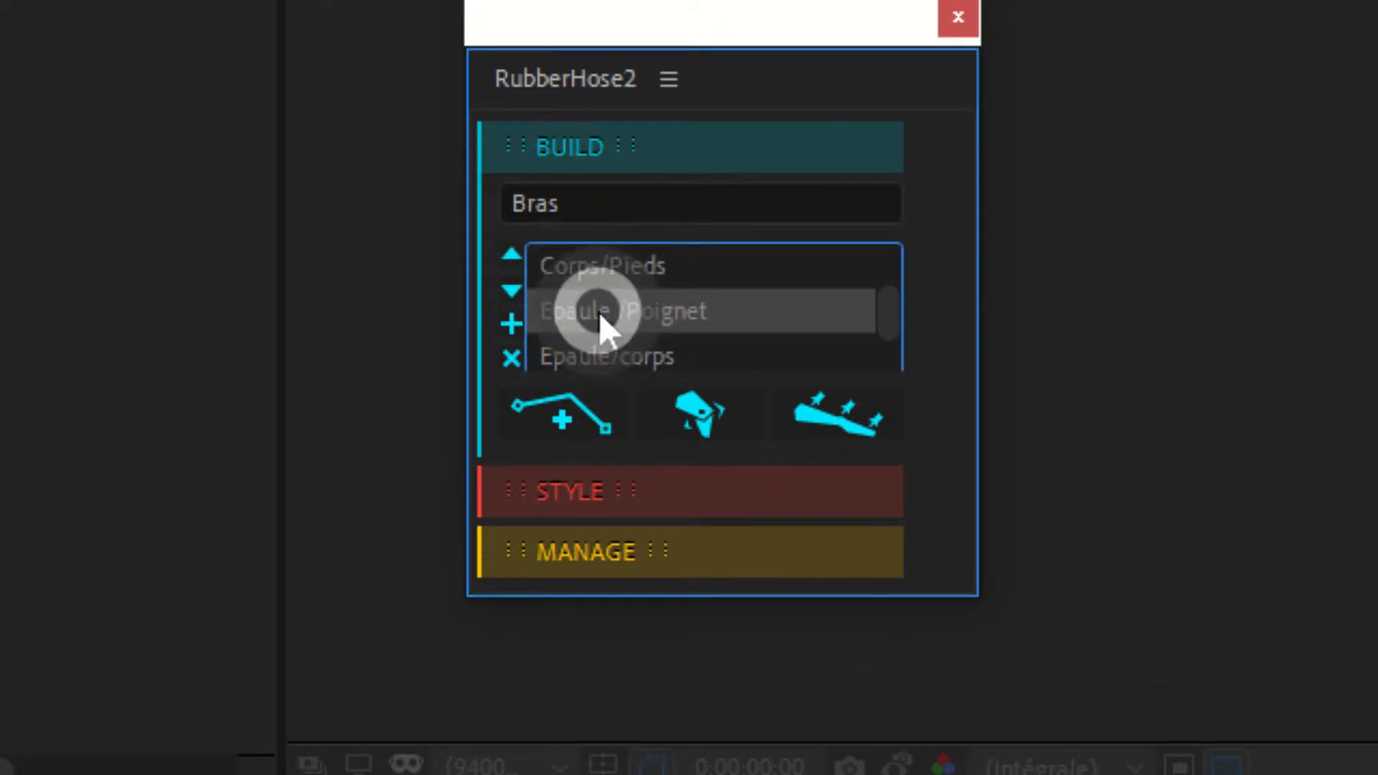
{"action": "left_click", "coordinate": [566, 415]}
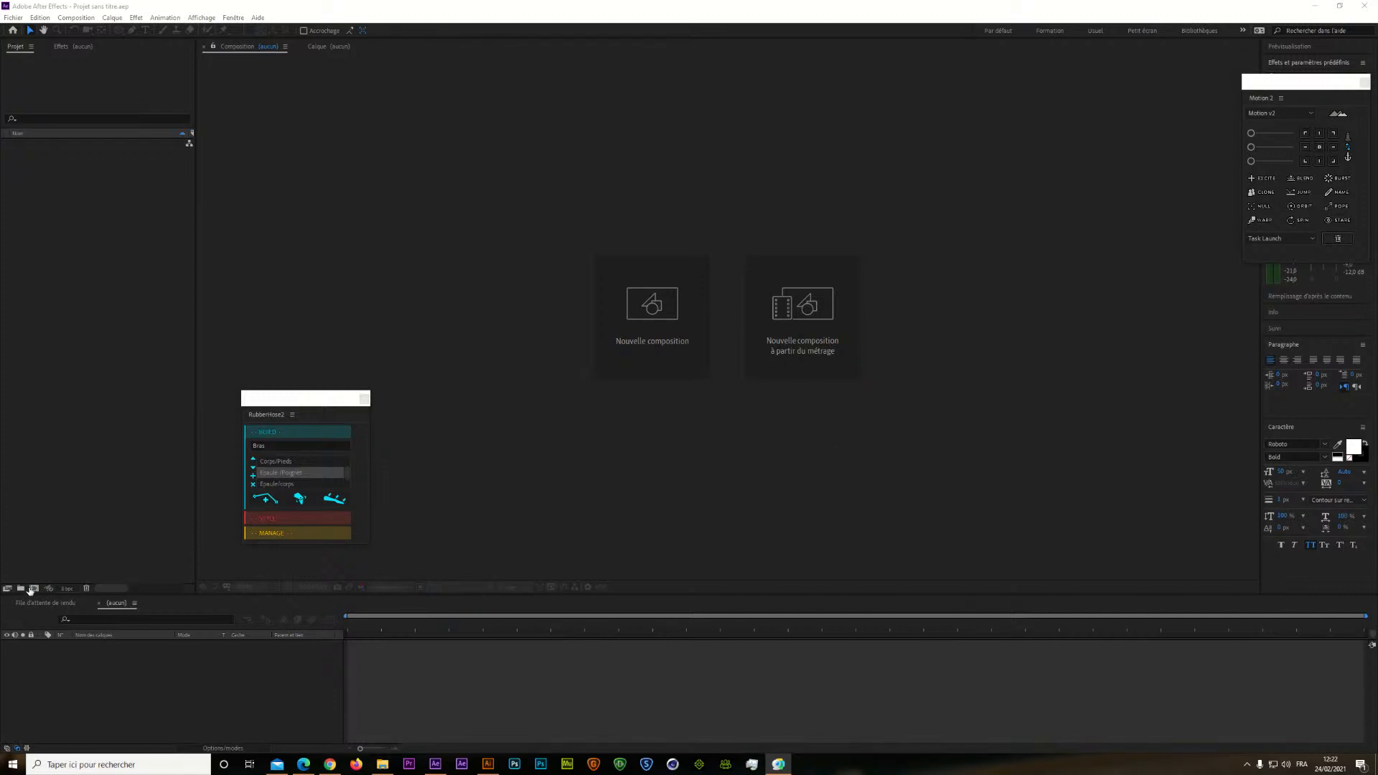
Create a new composition named Rubberhose 2 with the HDTV 1080 25 preset
{"action": "left_click", "coordinate": [31, 588]}
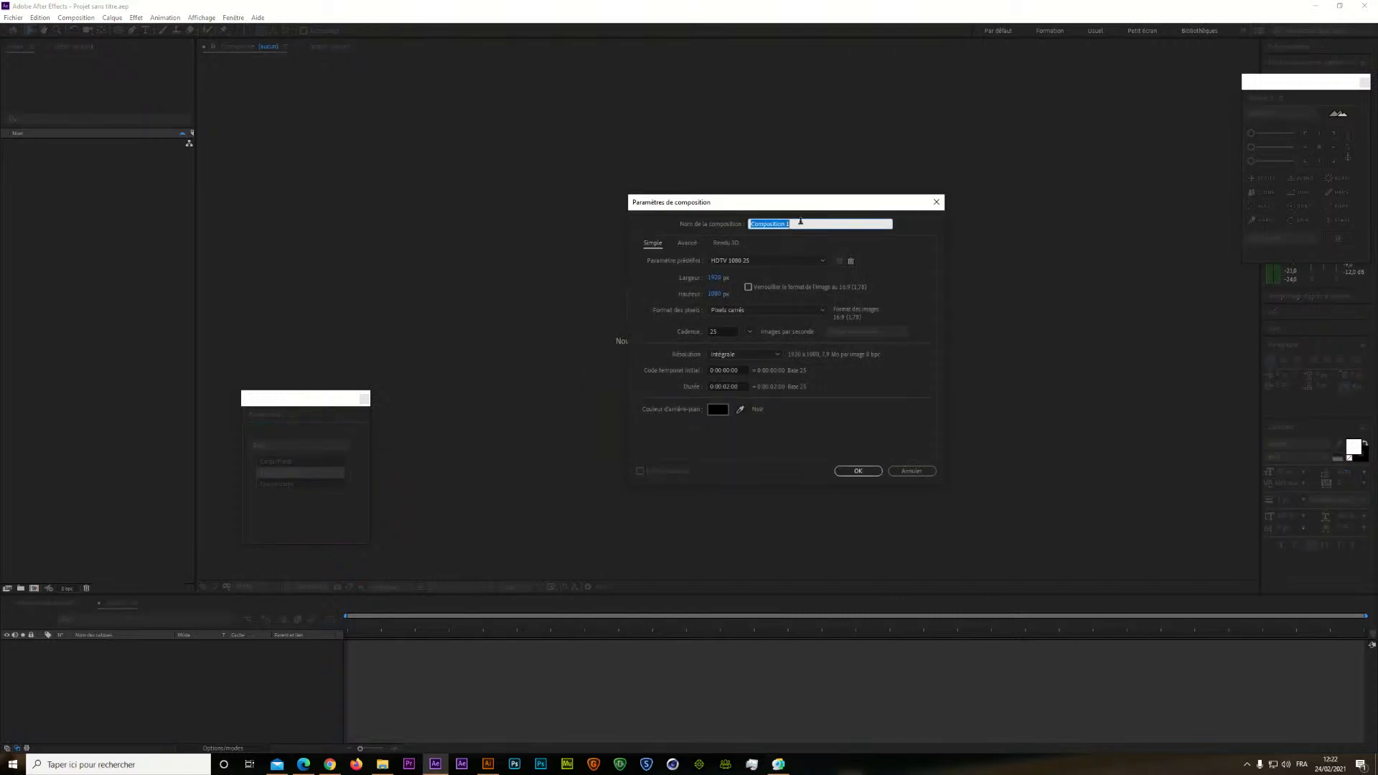
{"action": "type", "text": "Rubberhose 2"}
{"action": "left_click_drag", "start_coordinate": [788, 202], "coordinate": [711, 223]}
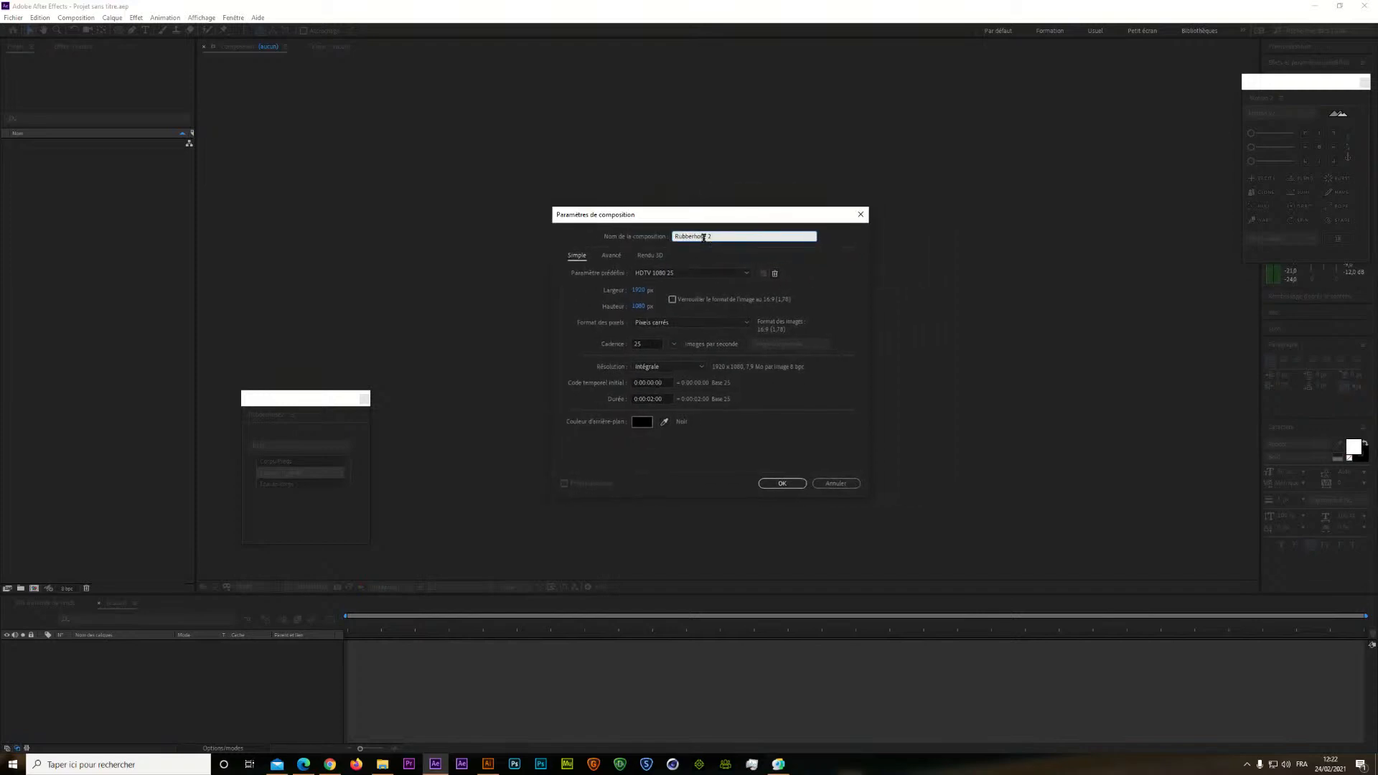
{"action": "left_click", "coordinate": [782, 483]}
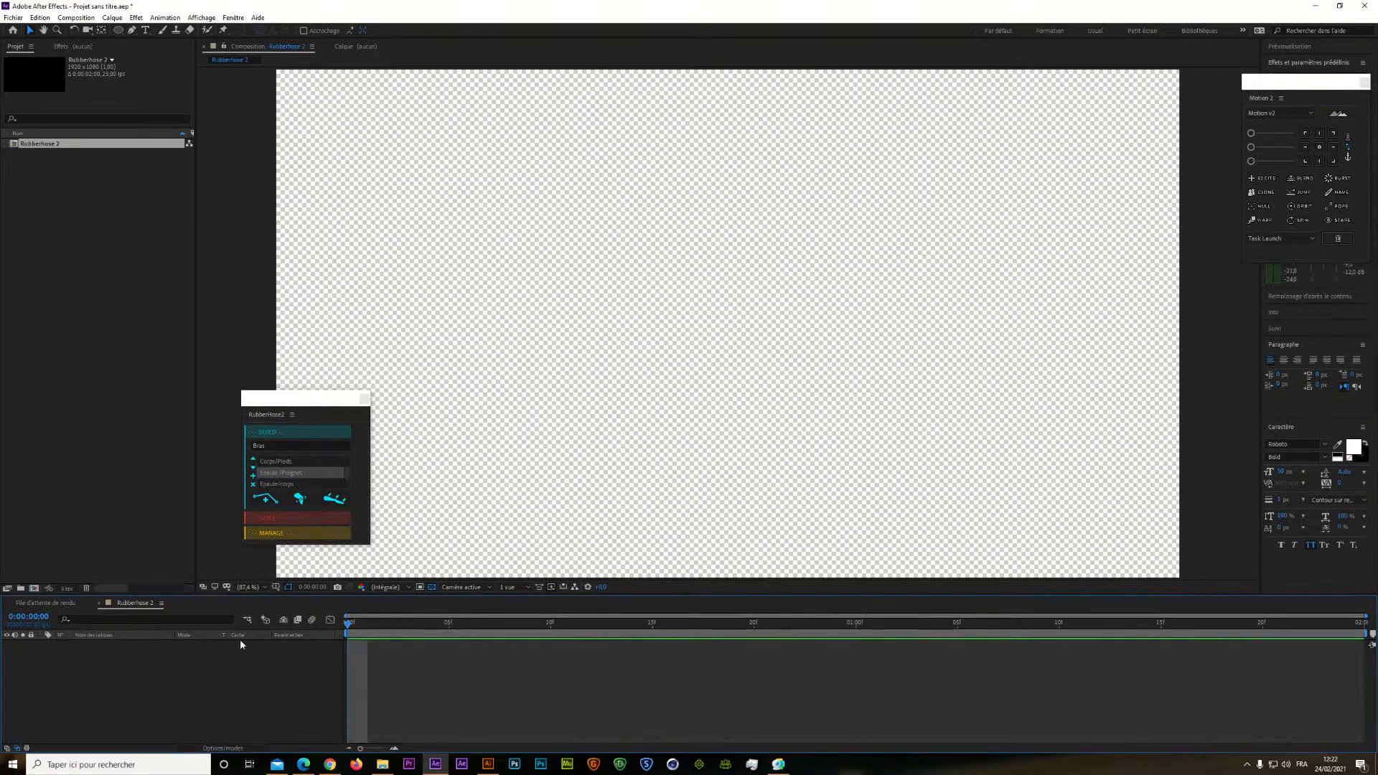
Add a composition-sized very light blue solid layer as the background
{"action": "right_click", "coordinate": [241, 669]}
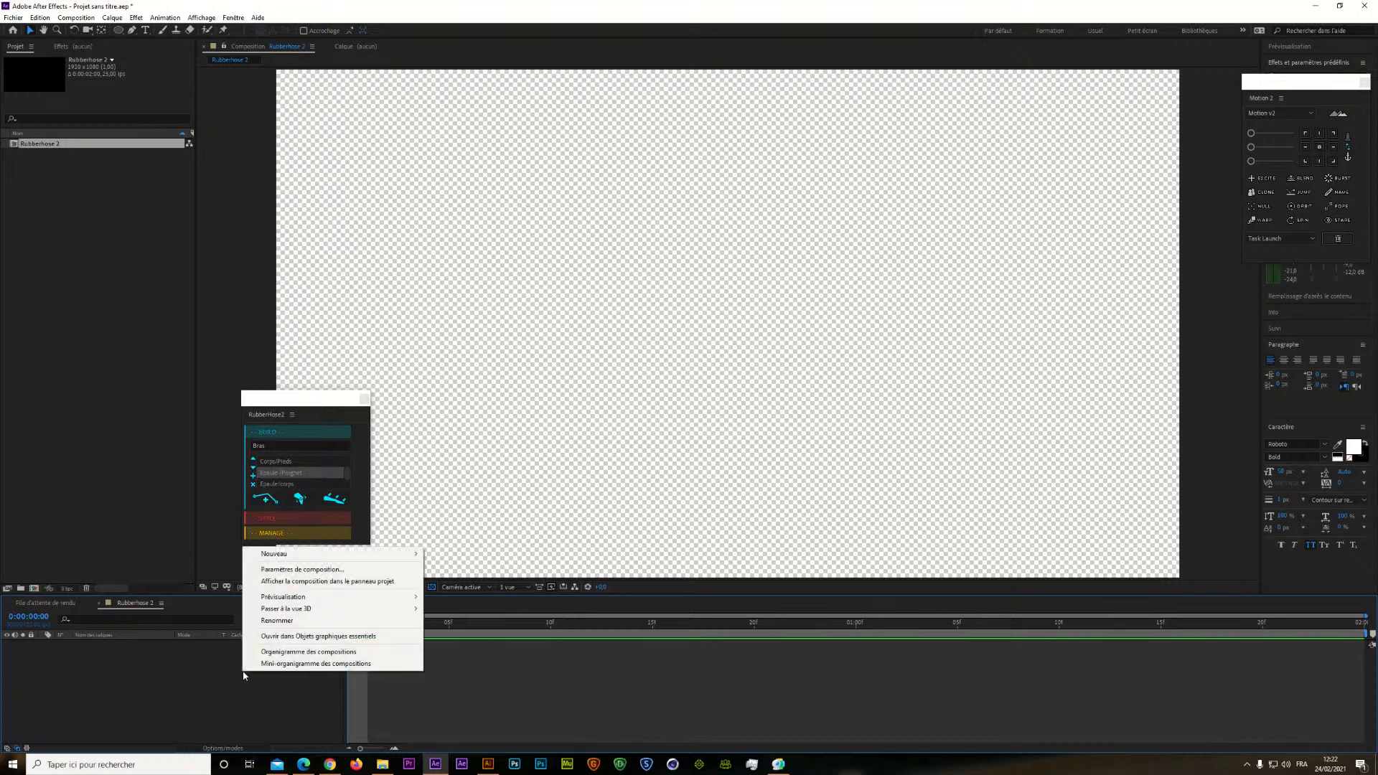
{"action": "mouse_move", "coordinate": [368, 553]}
{"action": "left_click", "coordinate": [463, 581]}
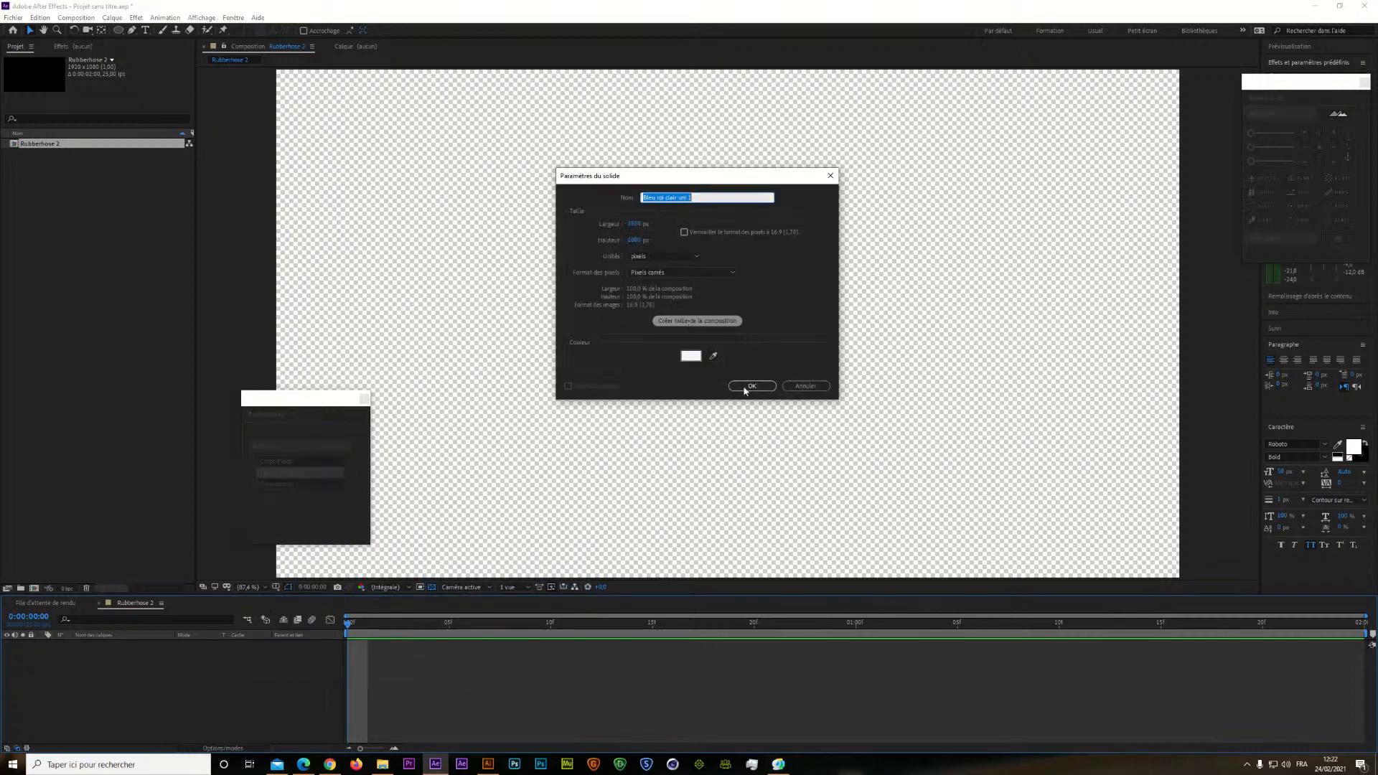
{"action": "left_click", "coordinate": [750, 385]}
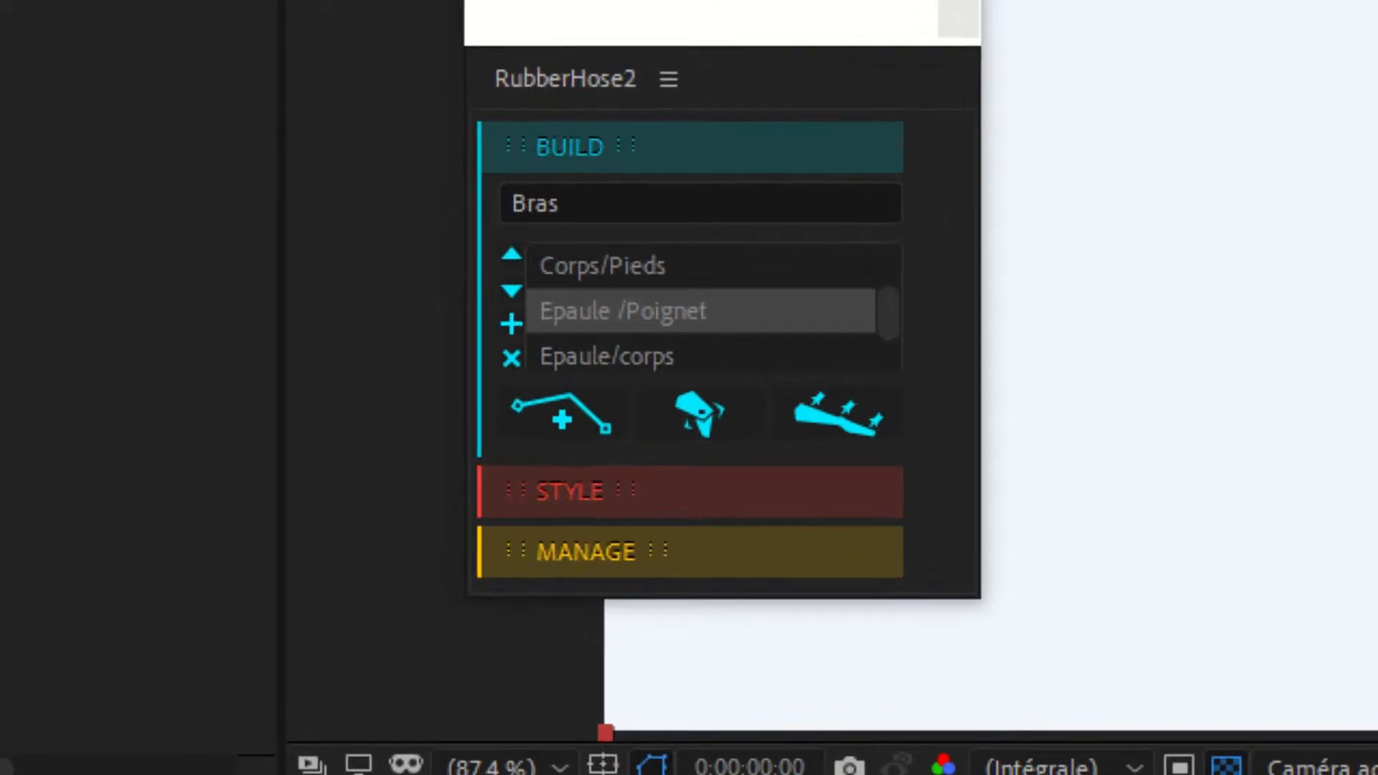
Build the Bras hose in the composition with the Epaule /Poignet controllers
{"action": "left_click", "coordinate": [569, 204]}
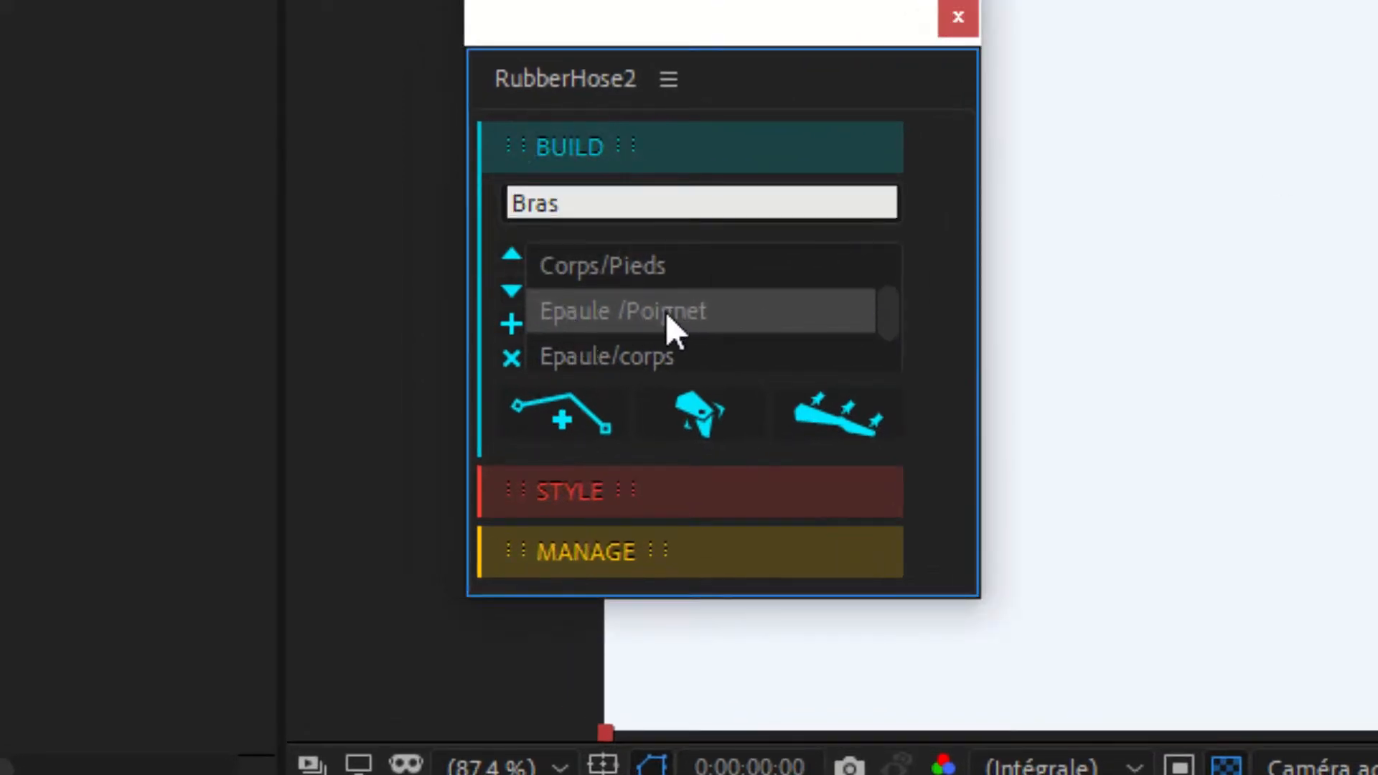
{"action": "left_click", "coordinate": [567, 409]}
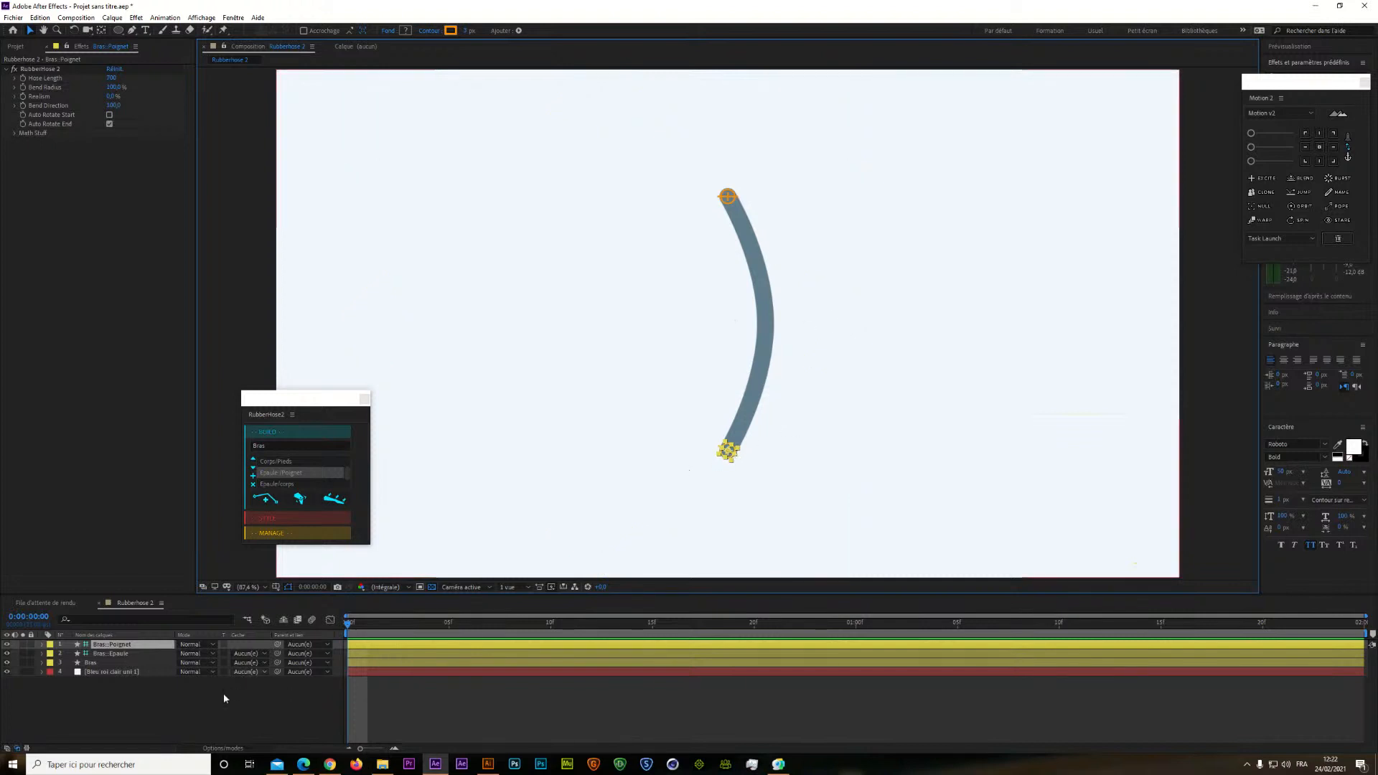
{"action": "left_click", "coordinate": [193, 730]}
Move the hose's wrist controller slightly down and right, and its shoulder controller slightly right
{"action": "left_click", "coordinate": [122, 644]}
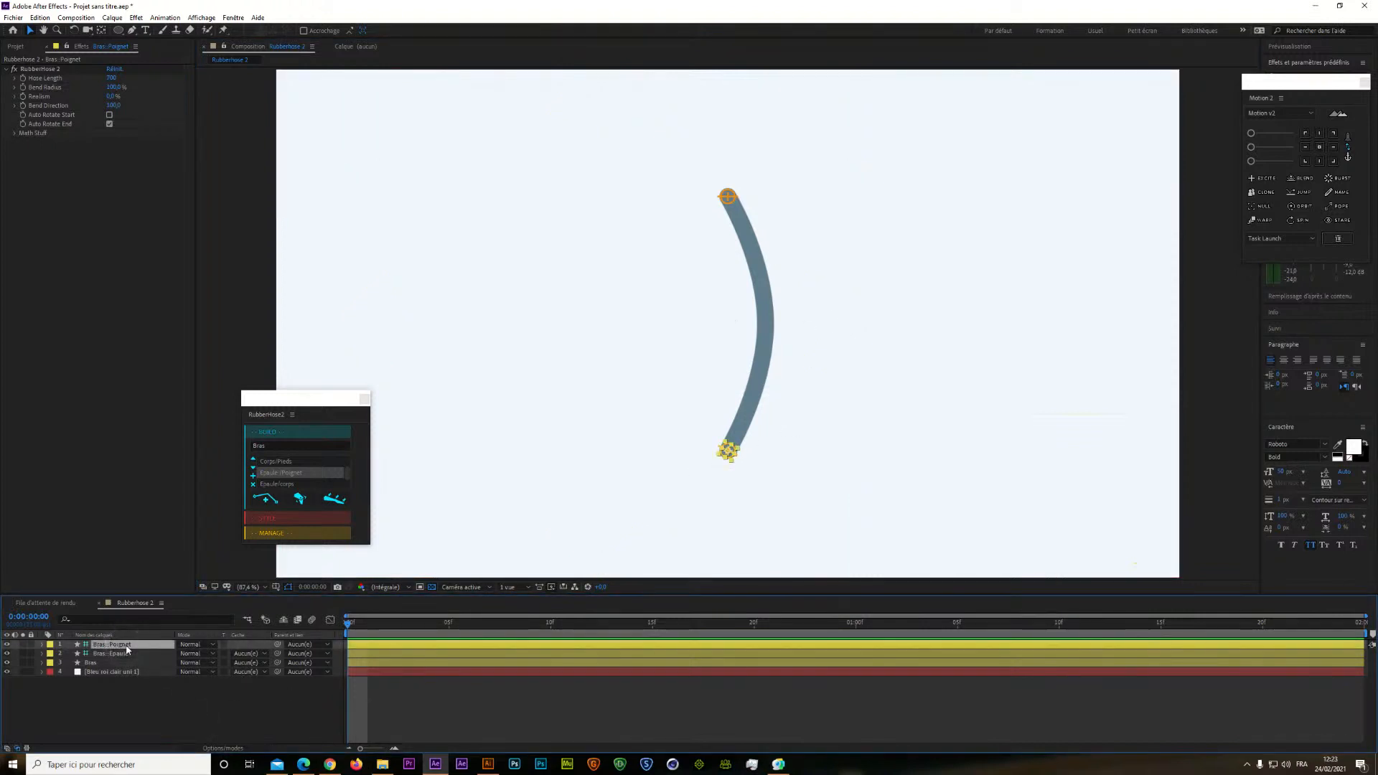
{"action": "mouse_move", "coordinate": [727, 450]}
{"action": "left_mouse_down"}
{"action": "mouse_move", "coordinate": [695, 361]}
{"action": "mouse_move", "coordinate": [708, 430]}
{"action": "mouse_move", "coordinate": [736, 456]}
{"action": "left_mouse_up"}
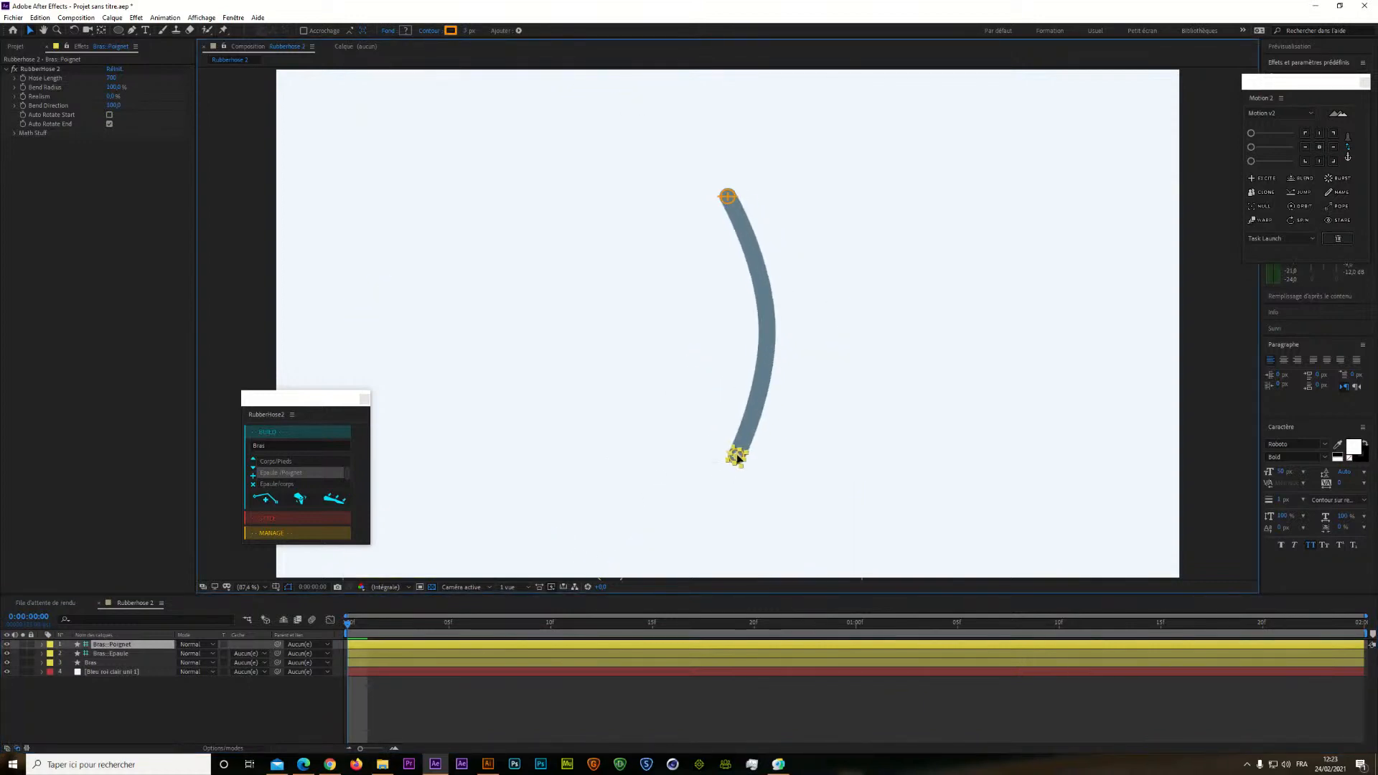
{"action": "left_click", "coordinate": [107, 653]}
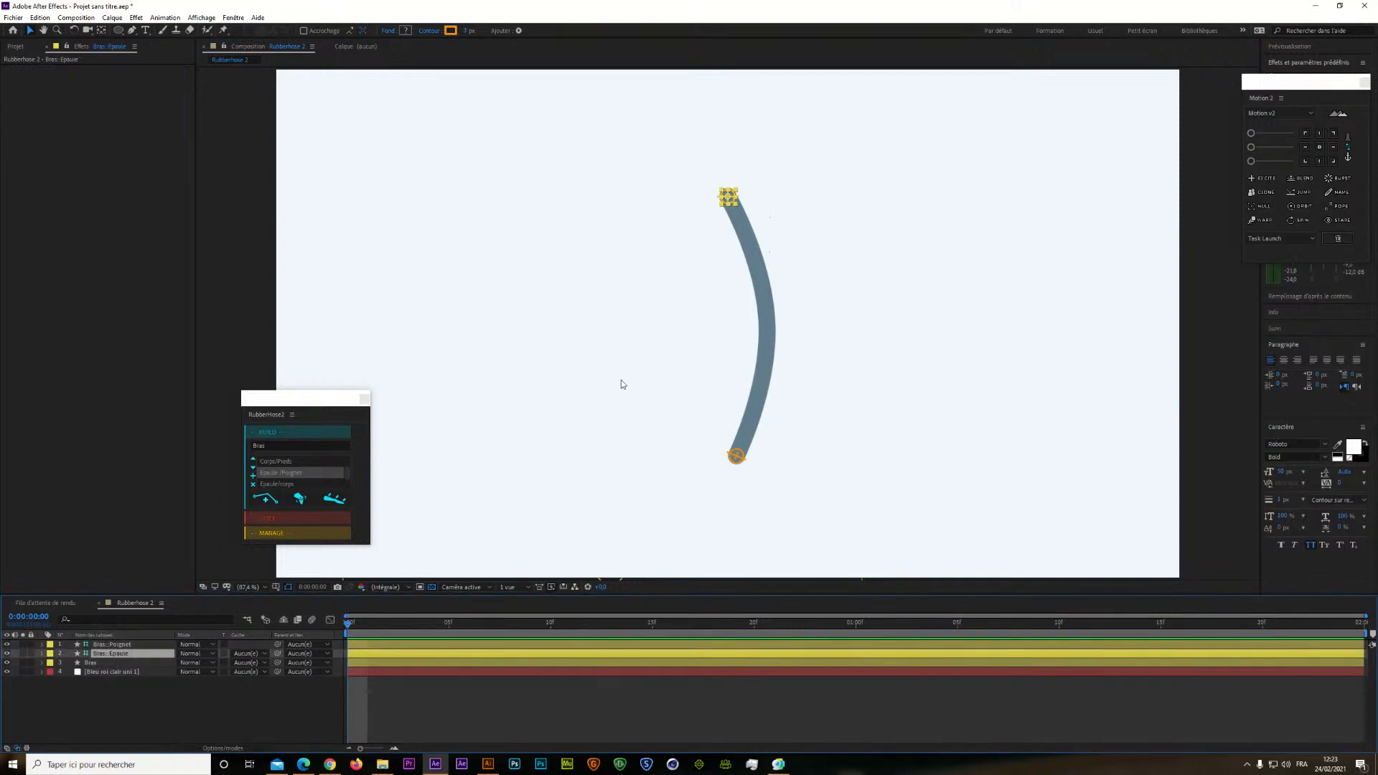
{"action": "mouse_move", "coordinate": [723, 198]}
{"action": "left_mouse_down"}
{"action": "mouse_move", "coordinate": [710, 223]}
{"action": "mouse_move", "coordinate": [729, 198]}
{"action": "left_mouse_up"}
{"action": "left_click", "coordinate": [175, 729]}
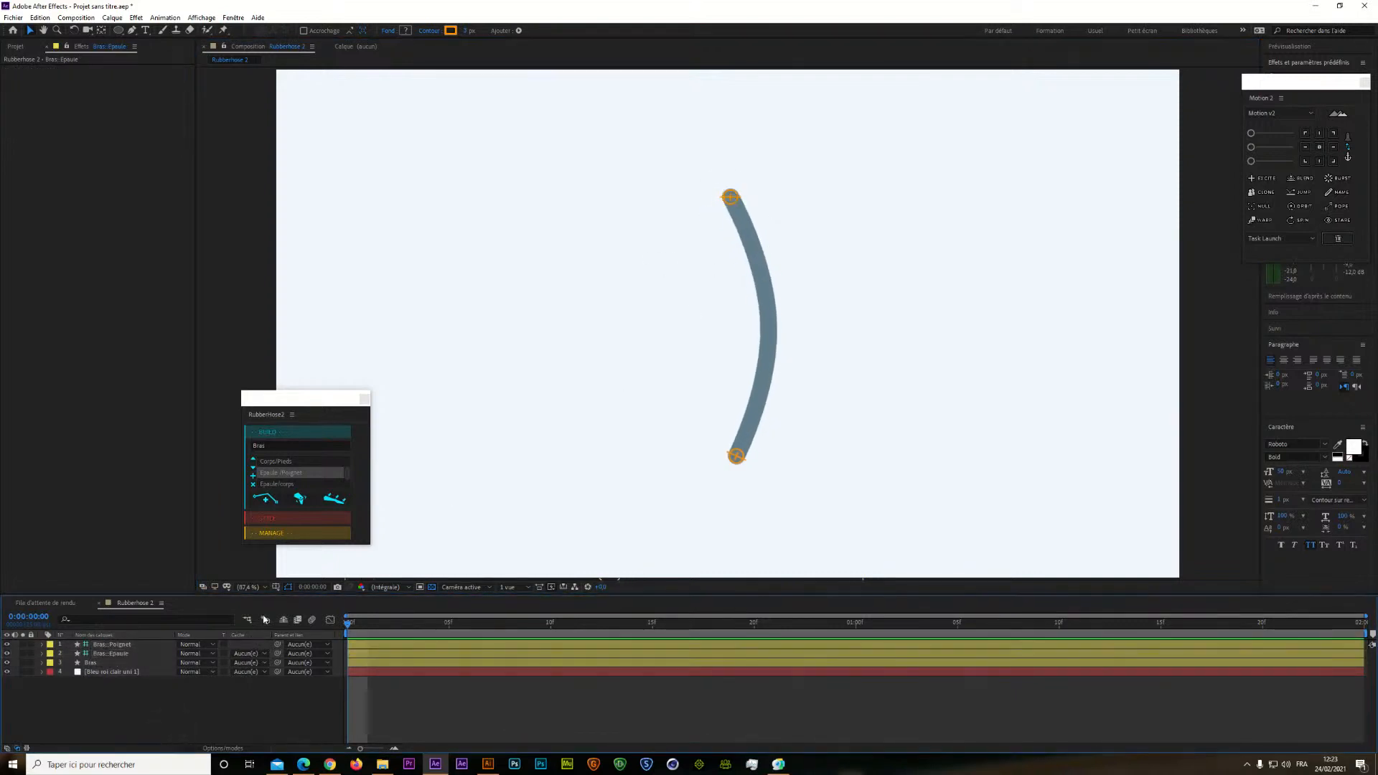
Draw a tall black rounded rectangle beside the arm as the body and centre its anchor point
{"action": "left_click", "coordinate": [118, 30]}
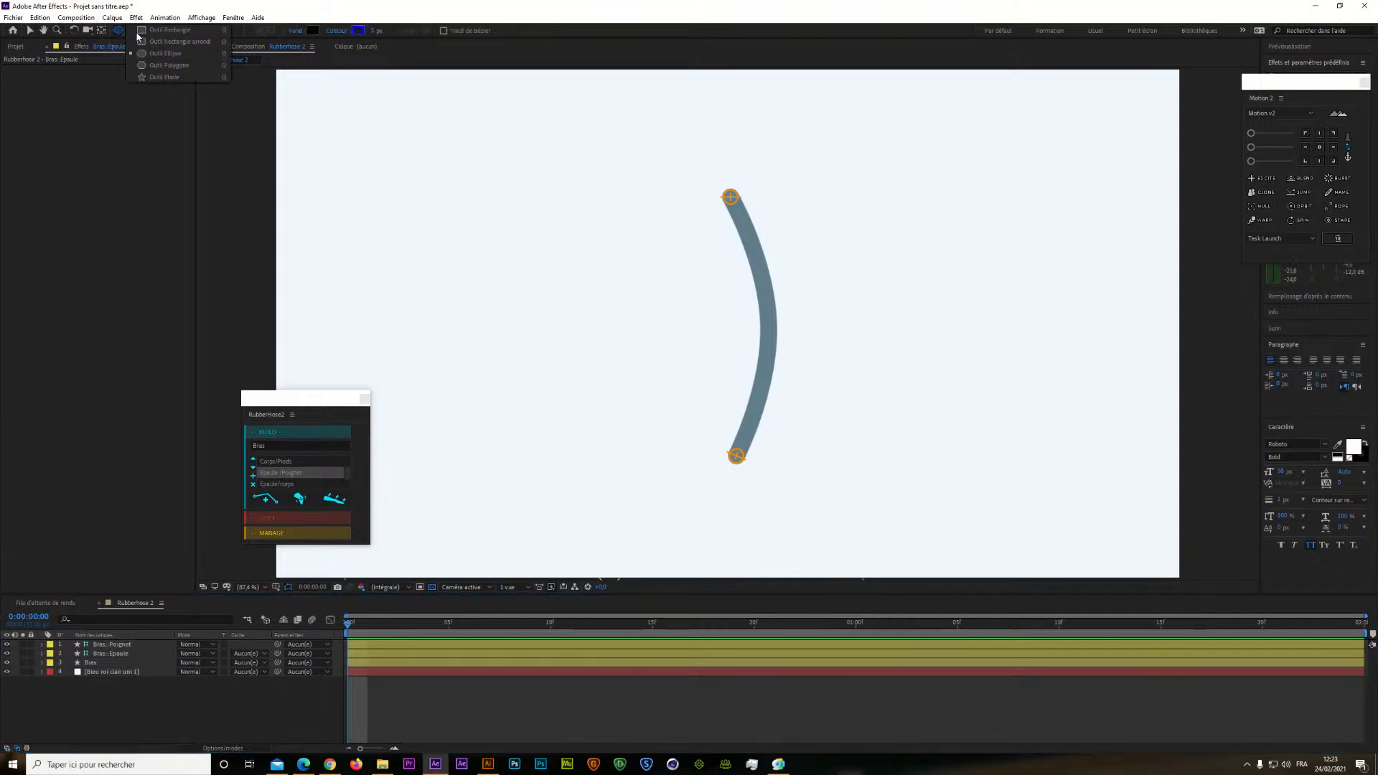
{"action": "left_click", "coordinate": [143, 42]}
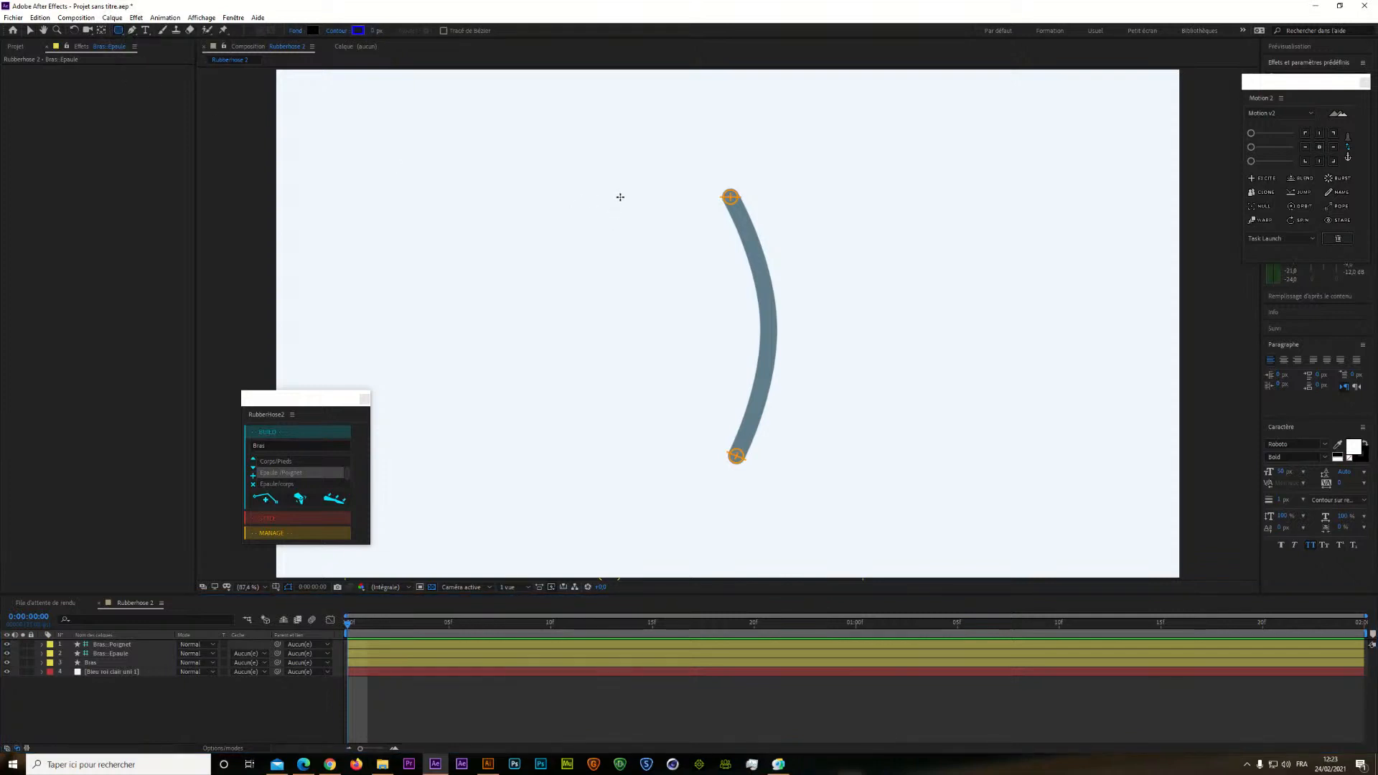
{"action": "left_click_drag", "start_coordinate": [614, 181], "coordinate": [712, 385]}
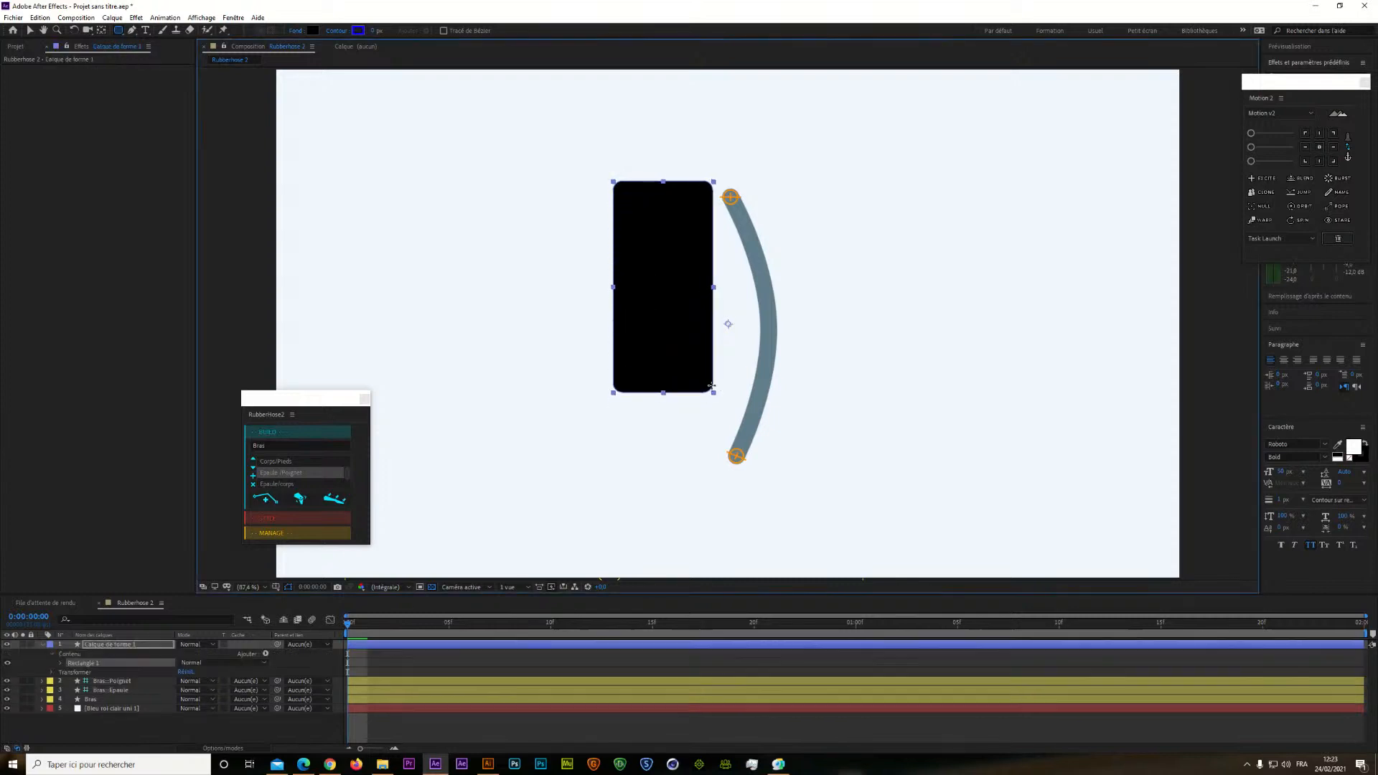
{"action": "left_click", "coordinate": [1319, 147]}
Shift the black rectangle so its upper corner sits under the shoulder, and place its layer below Bras
{"action": "left_click_drag", "start_coordinate": [137, 648], "coordinate": [135, 695]}
{"action": "key", "text": "v"}
{"action": "left_click_drag", "start_coordinate": [692, 279], "coordinate": [720, 284]}
{"action": "left_click_drag", "start_coordinate": [107, 663], "coordinate": [103, 706]}
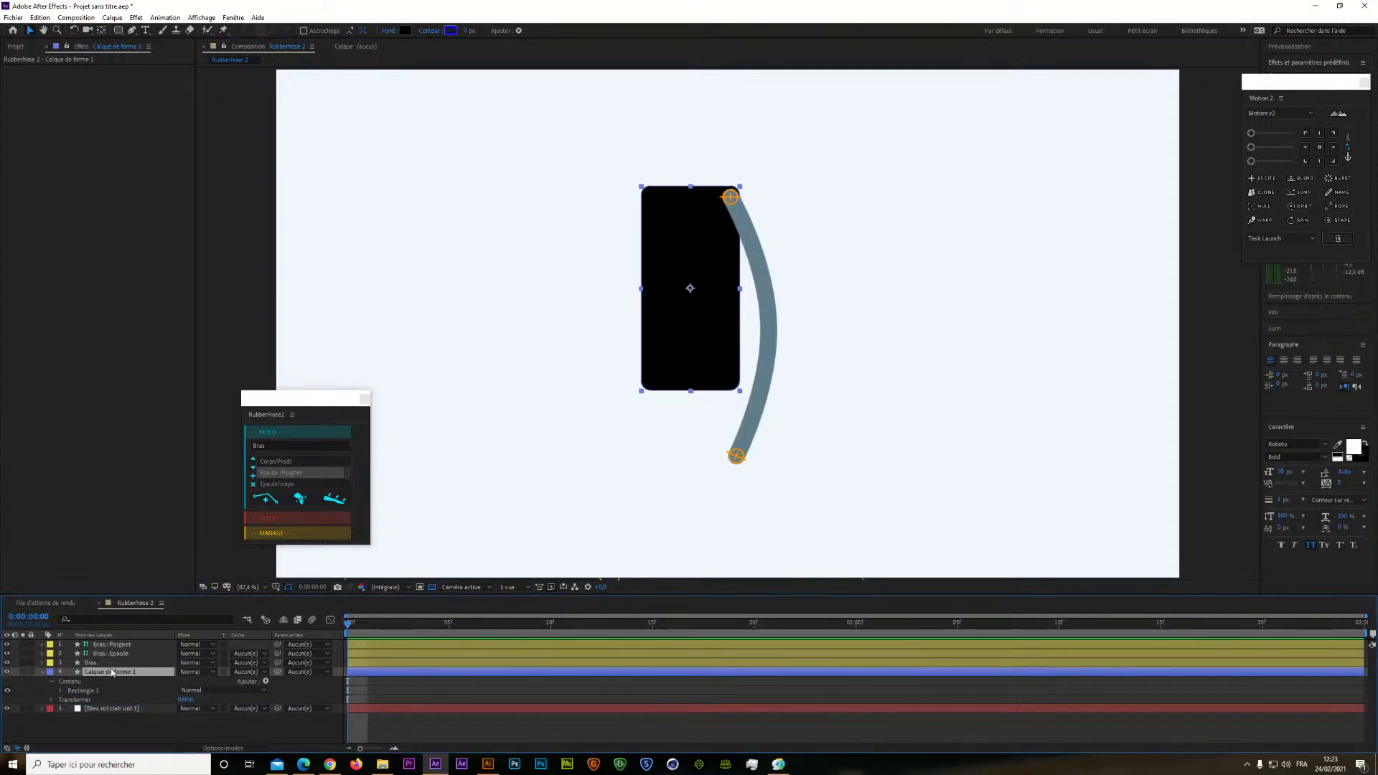
{"action": "left_click", "coordinate": [41, 672]}
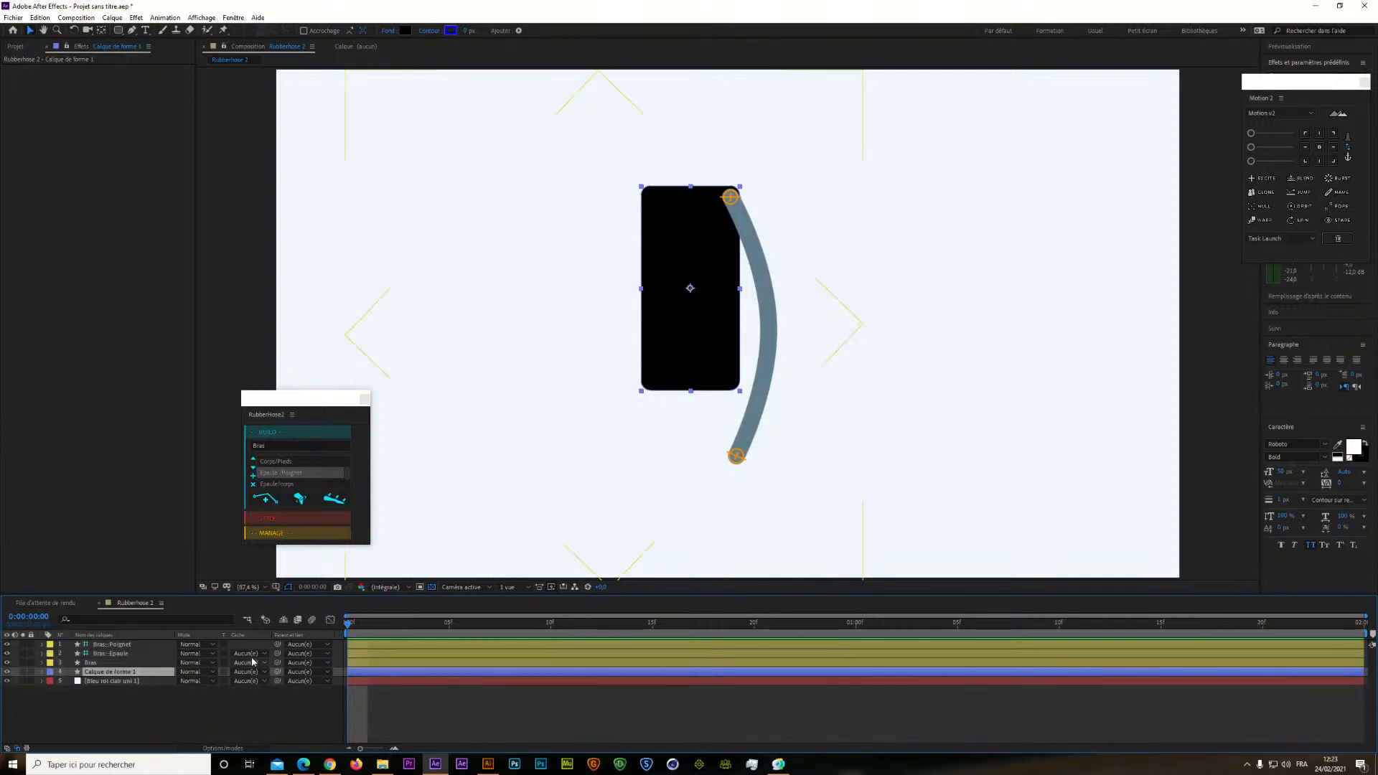
Parent the Bras::Epaule controller to the rectangle layer and move the body slightly down to check that the shoulder follows
{"action": "left_click_drag", "start_coordinate": [279, 656], "coordinate": [142, 675]}
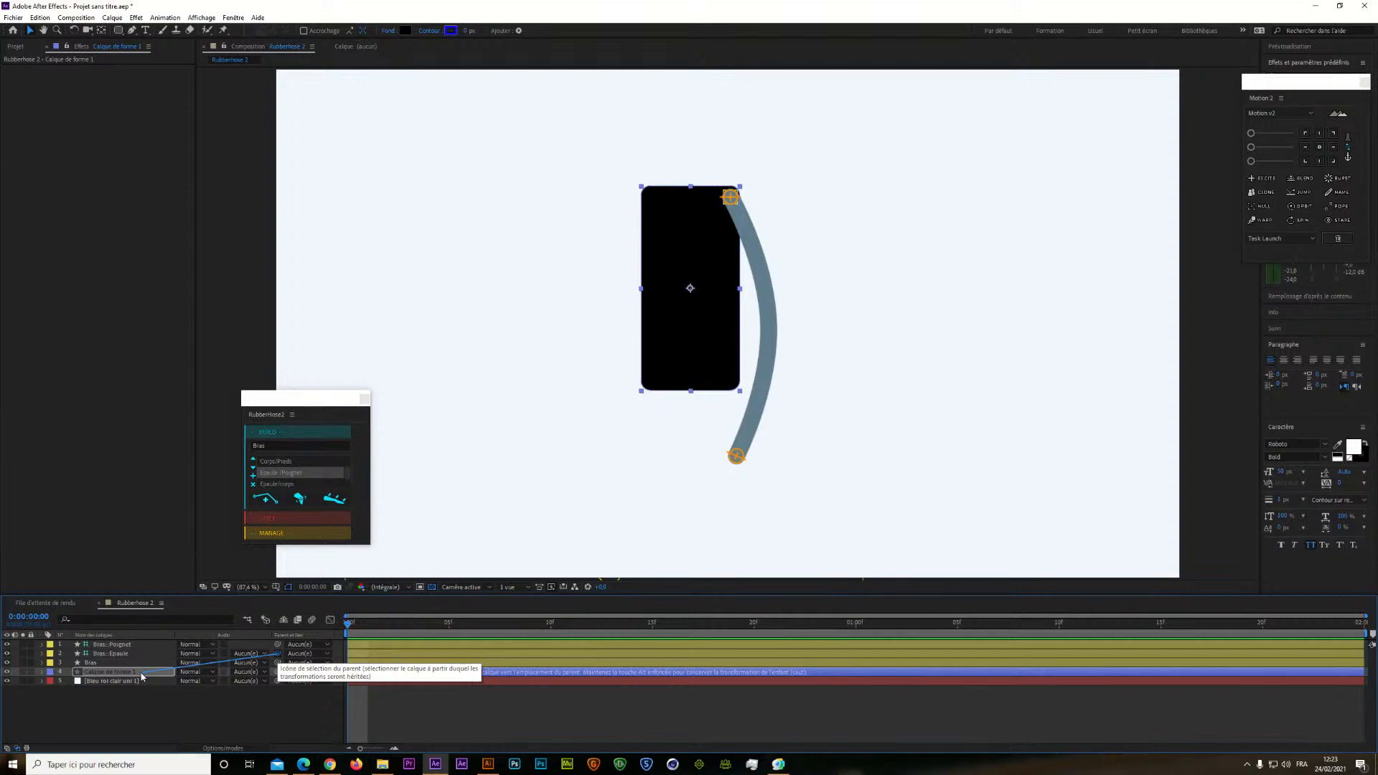
{"action": "left_click_drag", "start_coordinate": [143, 676], "coordinate": [145, 676]}
{"action": "mouse_move", "coordinate": [710, 293]}
{"action": "left_mouse_down"}
{"action": "mouse_move", "coordinate": [700, 278]}
{"action": "mouse_move", "coordinate": [672, 290]}
{"action": "mouse_move", "coordinate": [703, 316]}
{"action": "mouse_move", "coordinate": [726, 287]}
{"action": "mouse_move", "coordinate": [718, 260]}
{"action": "mouse_move", "coordinate": [711, 295]}
{"action": "mouse_move", "coordinate": [689, 260]}
{"action": "mouse_move", "coordinate": [692, 320]}
{"action": "mouse_move", "coordinate": [705, 272]}
{"action": "mouse_move", "coordinate": [667, 267]}
{"action": "mouse_move", "coordinate": [697, 279]}
{"action": "mouse_move", "coordinate": [686, 262]}
{"action": "mouse_move", "coordinate": [689, 284]}
{"action": "left_mouse_up"}
{"action": "left_click", "coordinate": [617, 477]}
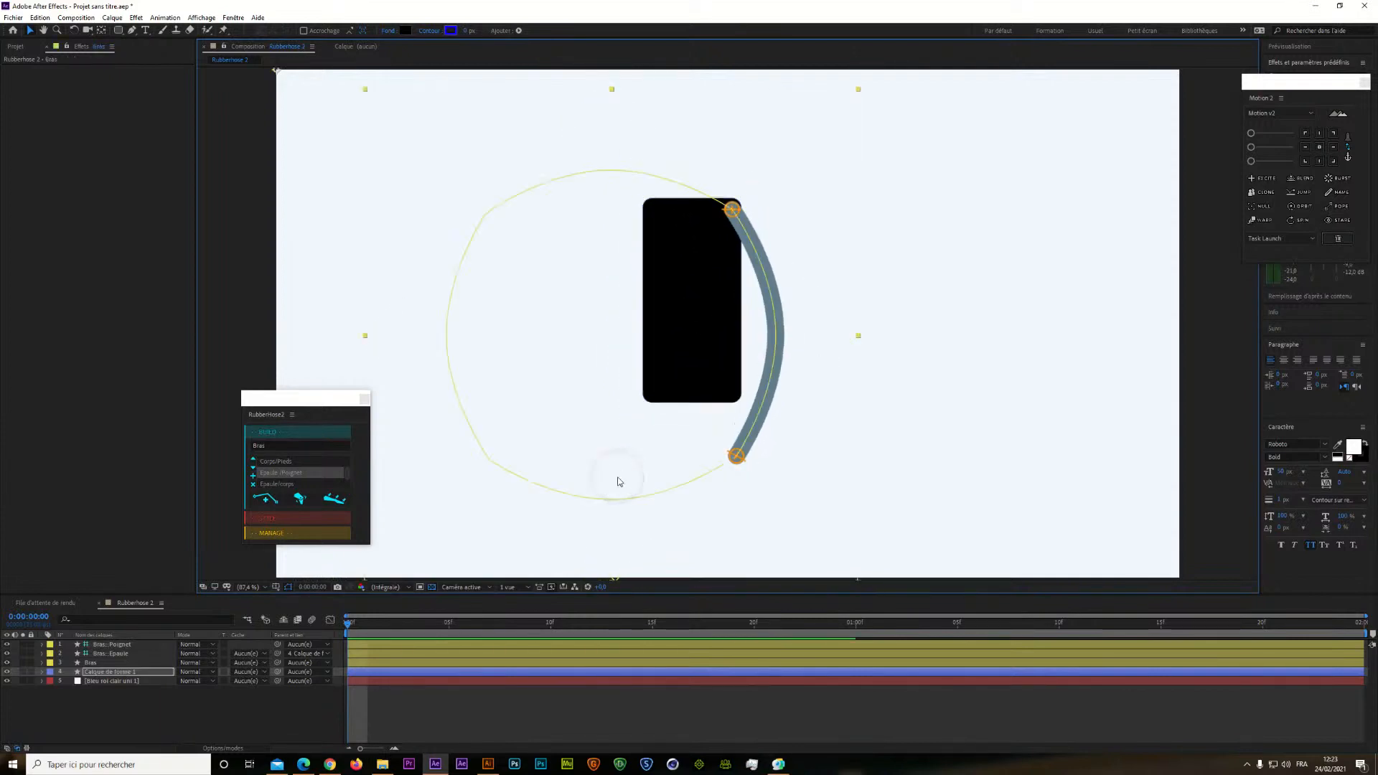
{"action": "left_click", "coordinate": [216, 320]}
Draw a small black circle near the wrist as the hand and centre its anchor point
{"action": "left_click", "coordinate": [117, 30]}
{"action": "left_click", "coordinate": [141, 53]}
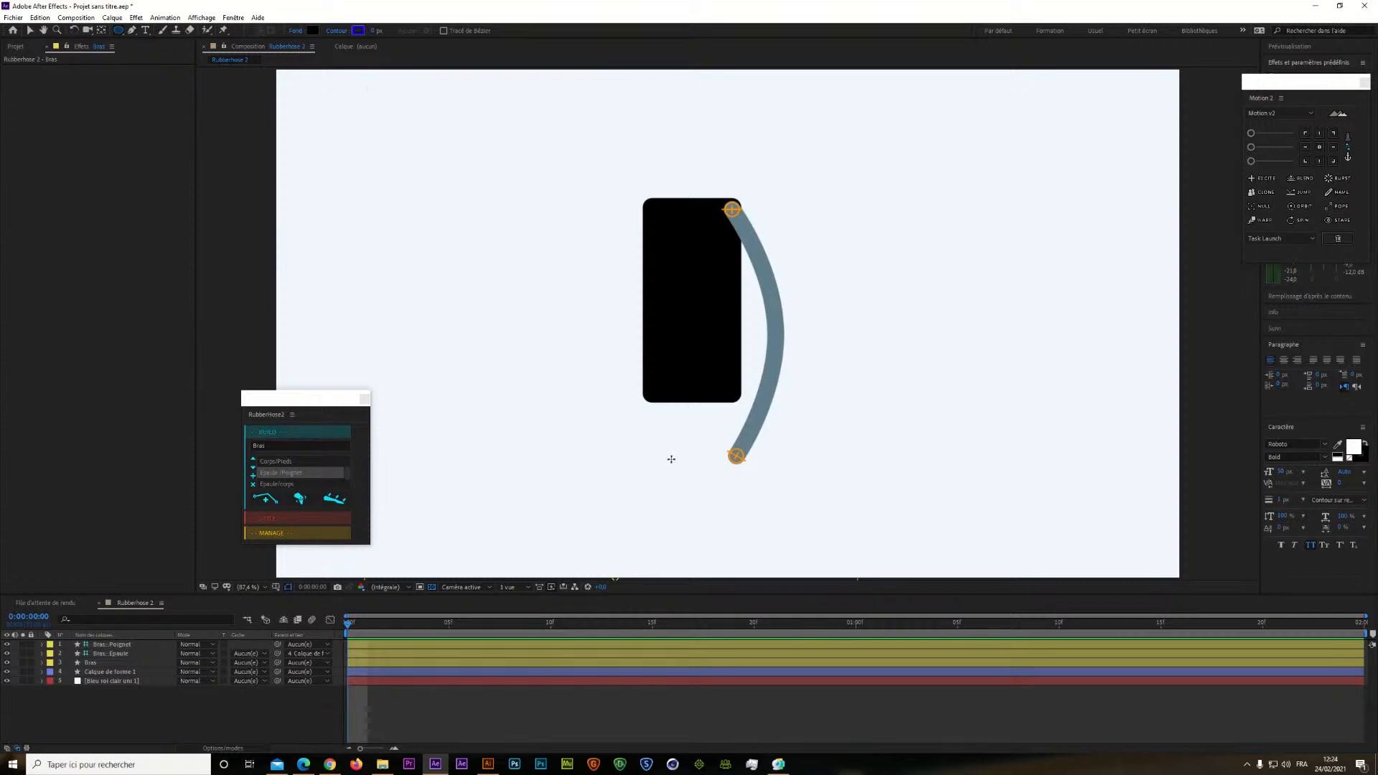
{"action": "left_click_drag", "start_coordinate": [673, 457], "coordinate": [709, 496]}
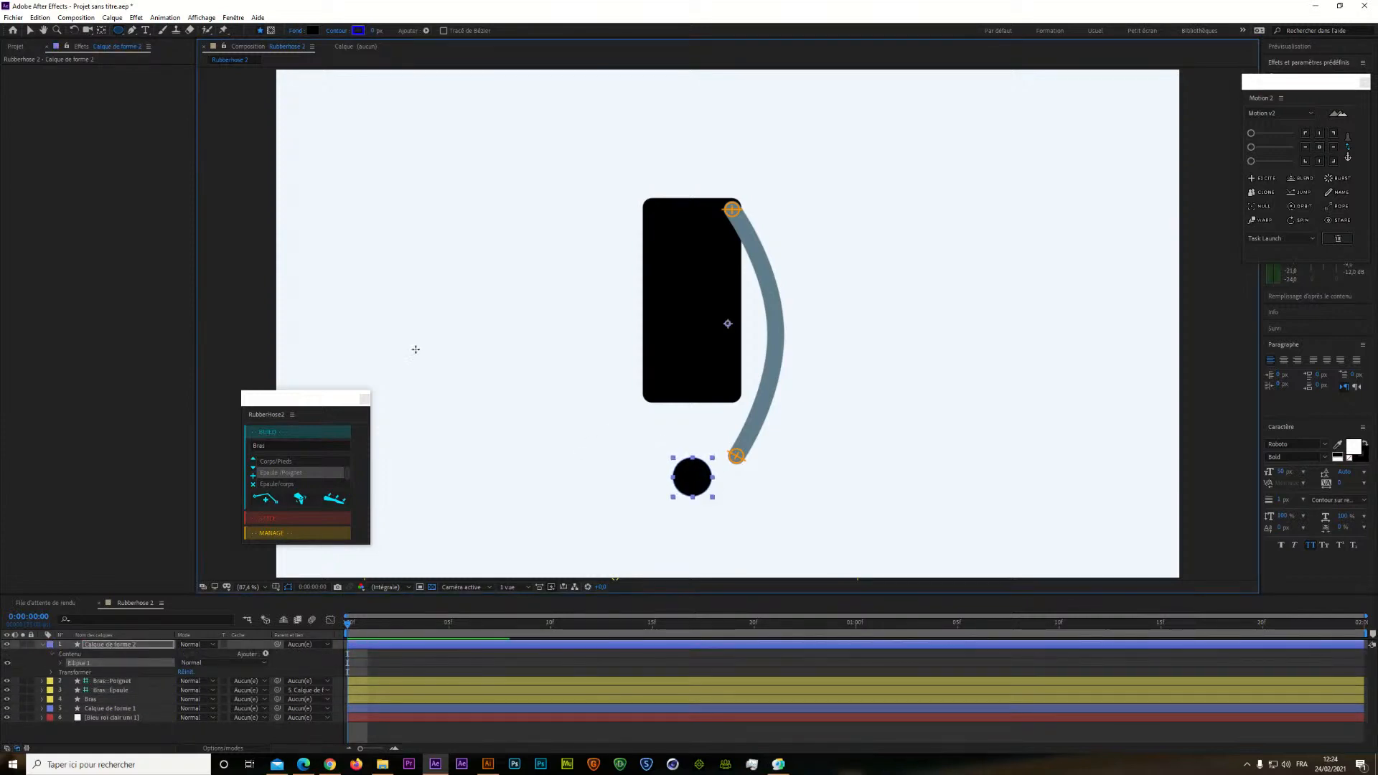
{"action": "left_click", "coordinate": [1319, 147]}
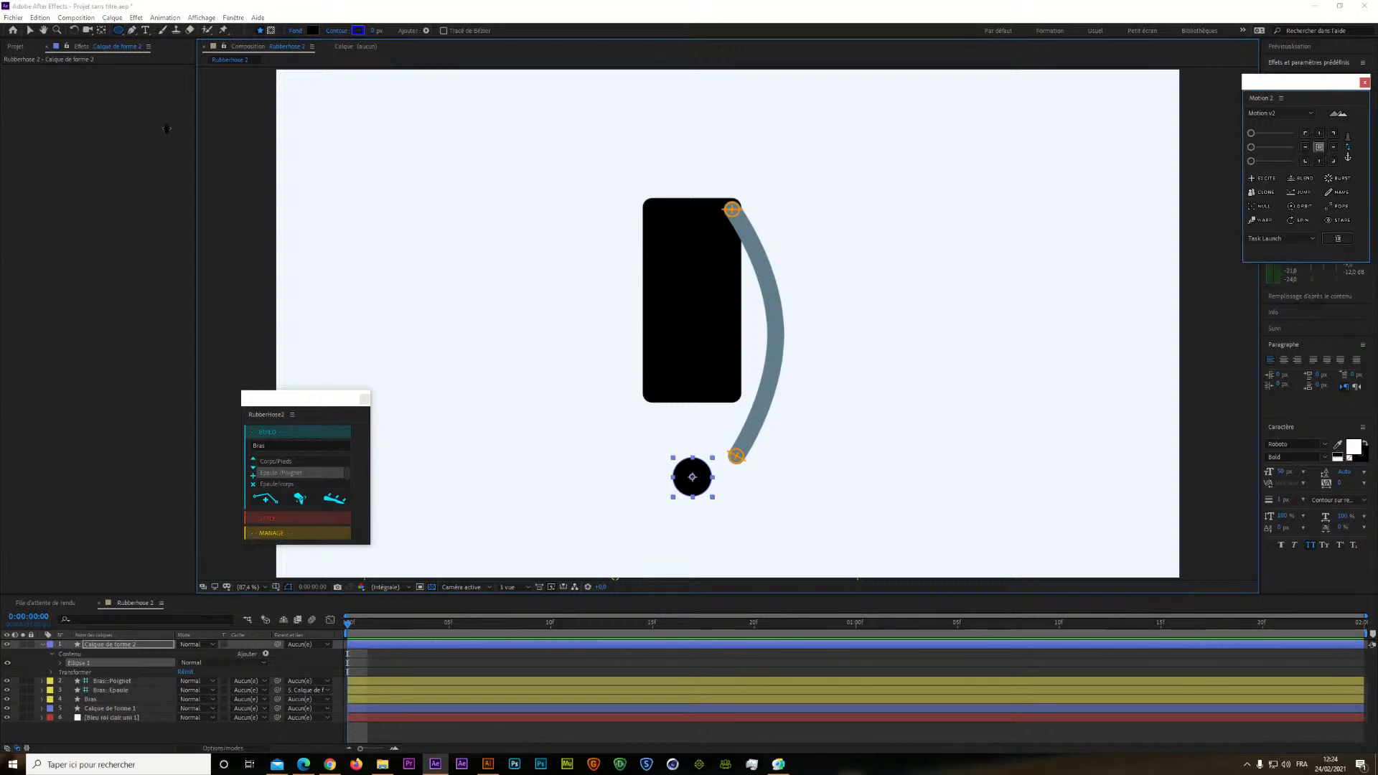
{"action": "left_click", "coordinate": [332, 316]}
Move the black circle onto the wrist end of the arm and place its layer below Bras
{"action": "left_click_drag", "start_coordinate": [701, 492], "coordinate": [735, 474]}
{"action": "key", "text": "v"}
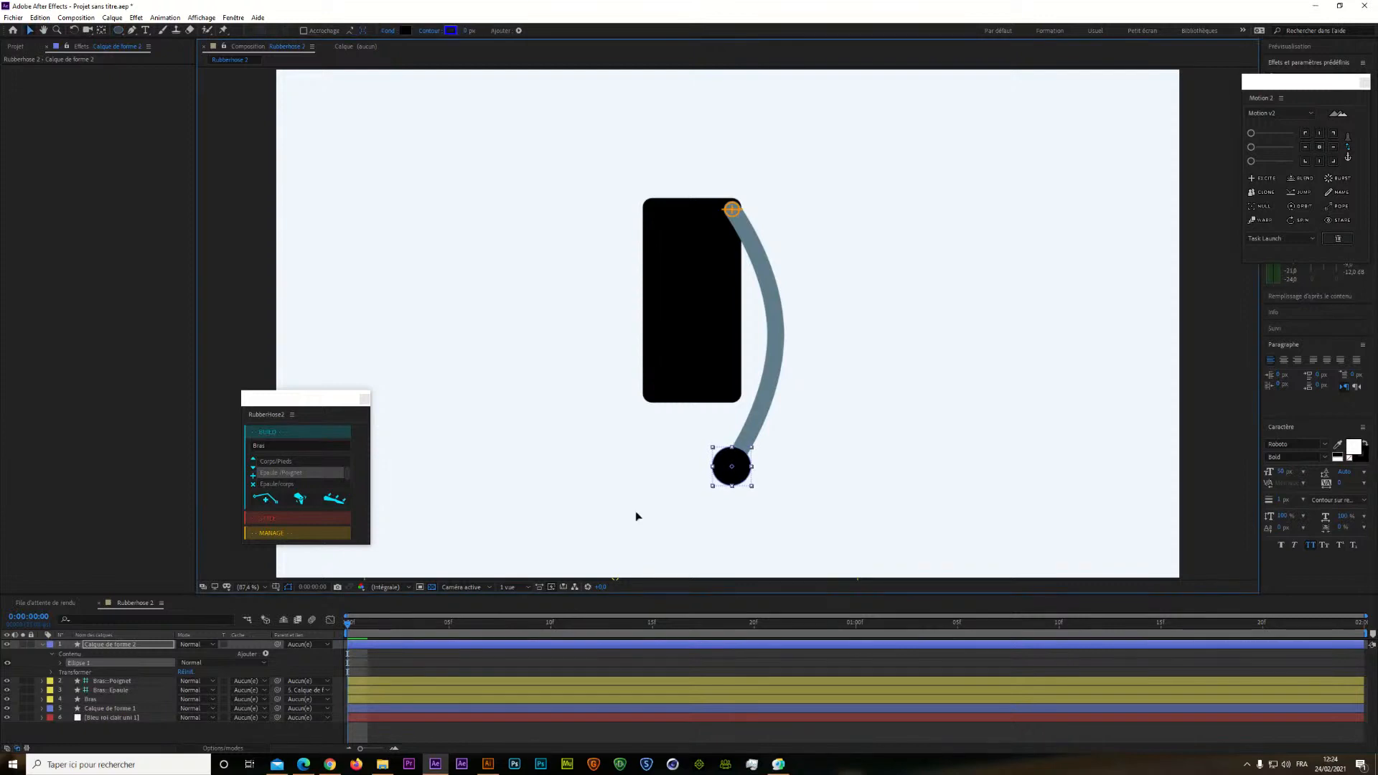
{"action": "left_click_drag", "start_coordinate": [133, 645], "coordinate": [96, 707]}
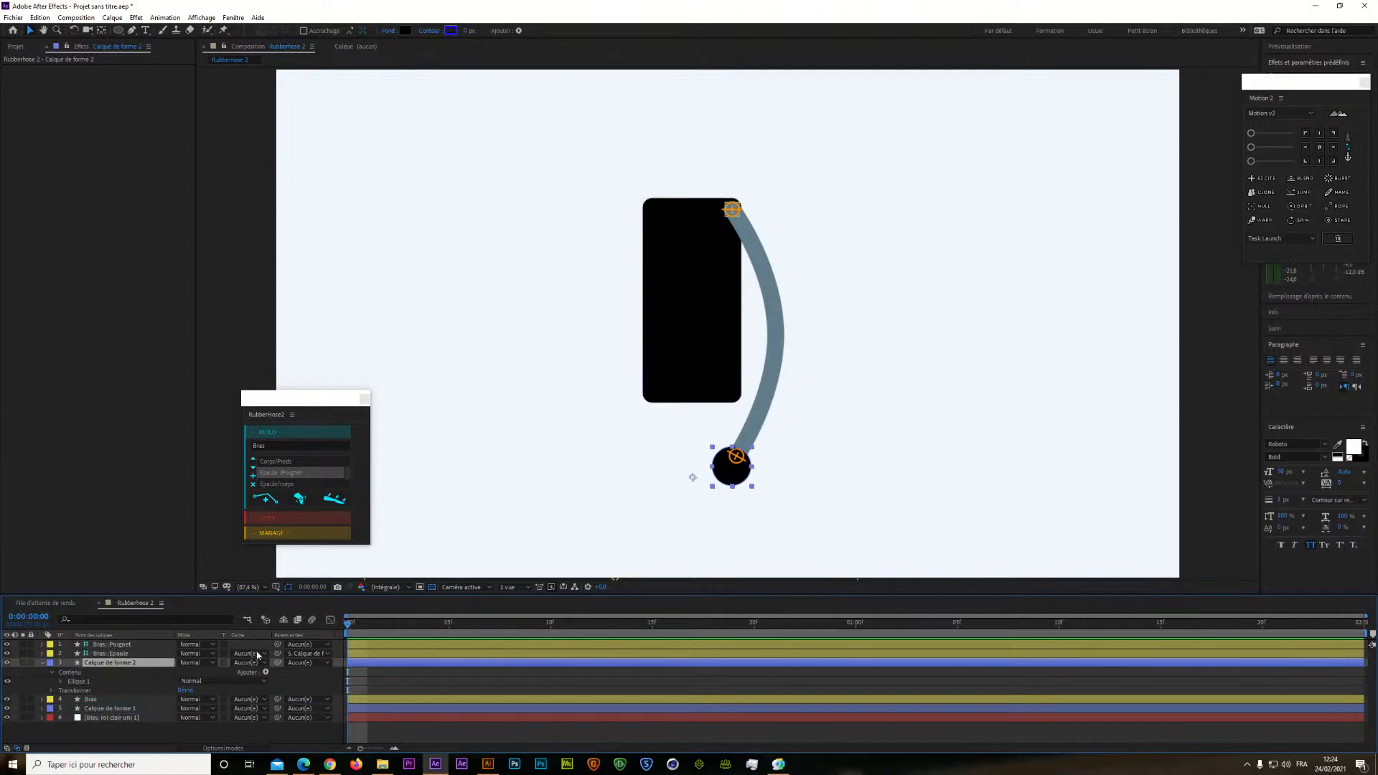
Parent the Bras::Poignet controller to the circle layer and move the hand slightly up to bend the arm
{"action": "left_click_drag", "start_coordinate": [277, 645], "coordinate": [157, 673]}
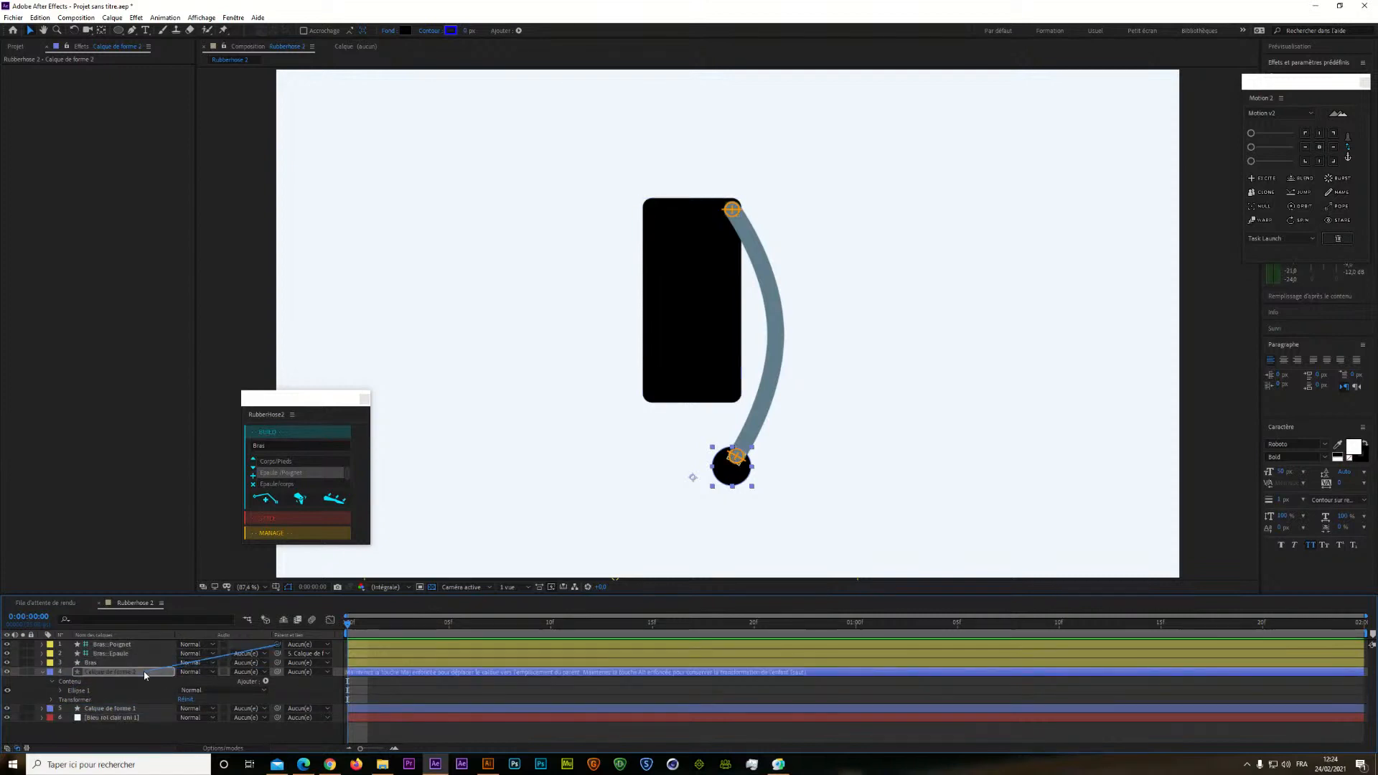
{"action": "left_click", "coordinate": [43, 671]}
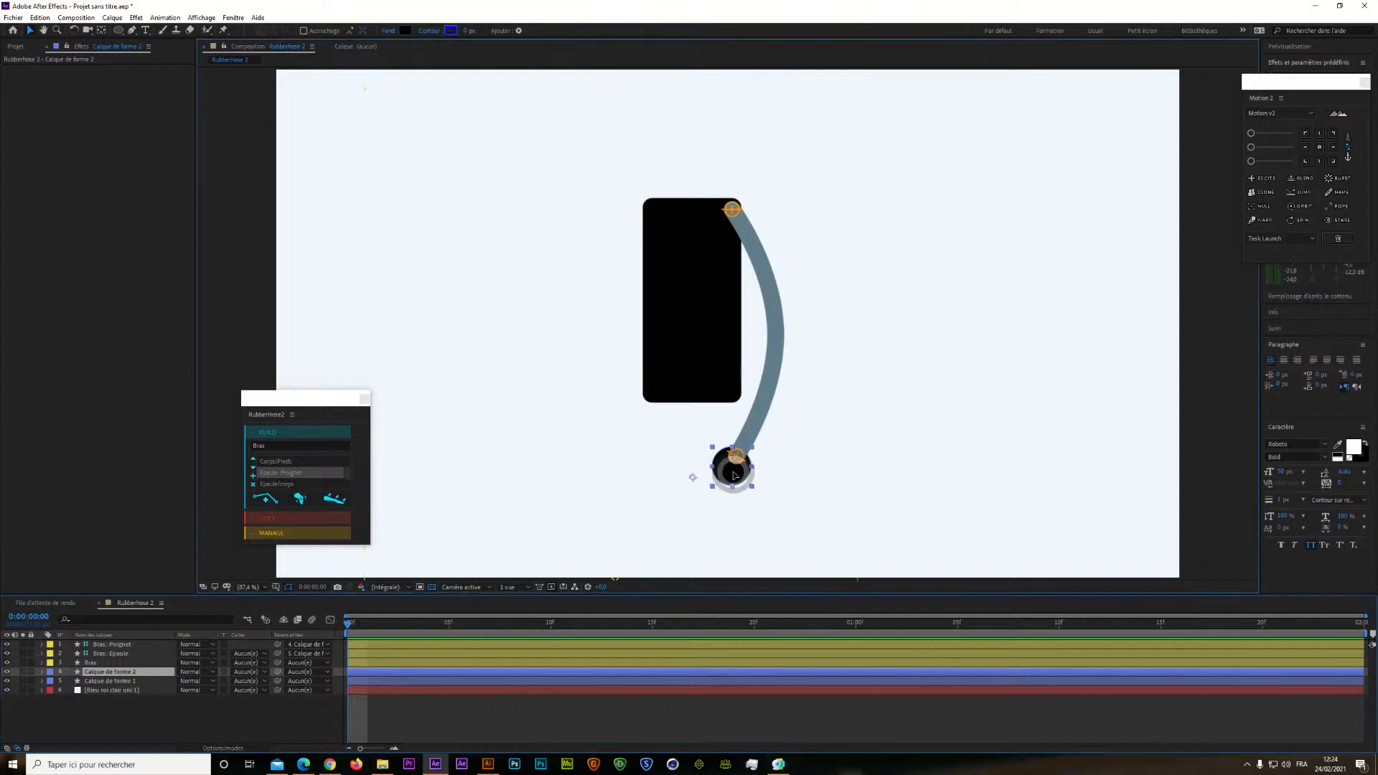
{"action": "mouse_move", "coordinate": [737, 471]}
{"action": "left_mouse_down"}
{"action": "mouse_move", "coordinate": [694, 422]}
{"action": "mouse_move", "coordinate": [787, 465]}
{"action": "mouse_move", "coordinate": [825, 449]}
{"action": "mouse_move", "coordinate": [700, 434]}
{"action": "mouse_move", "coordinate": [824, 466]}
{"action": "mouse_move", "coordinate": [736, 454]}
{"action": "left_mouse_up"}
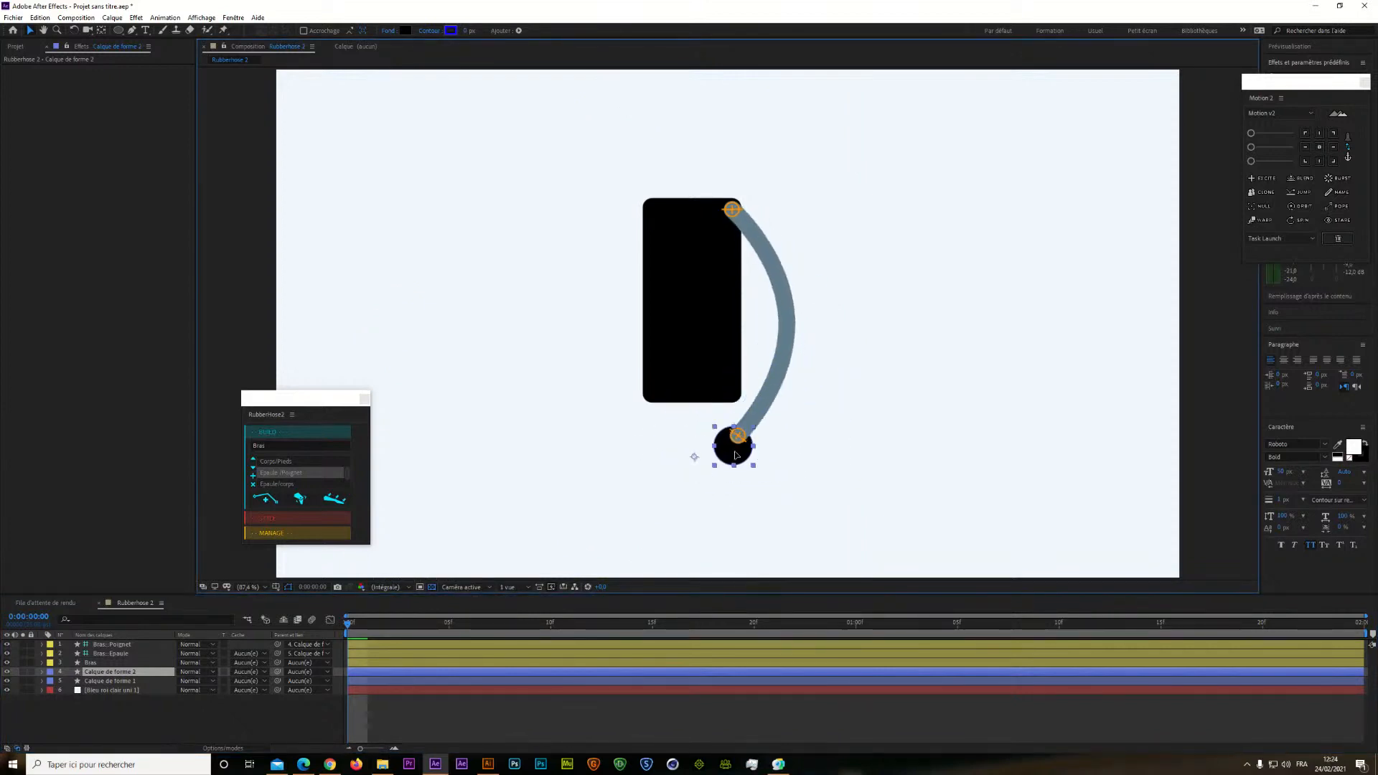
Adjust the RubberHose 2 settings on Bras::Poignet: shorten the hose, lower the bend radius, raise the realism and try the bend direction
{"action": "left_click", "coordinate": [109, 645]}
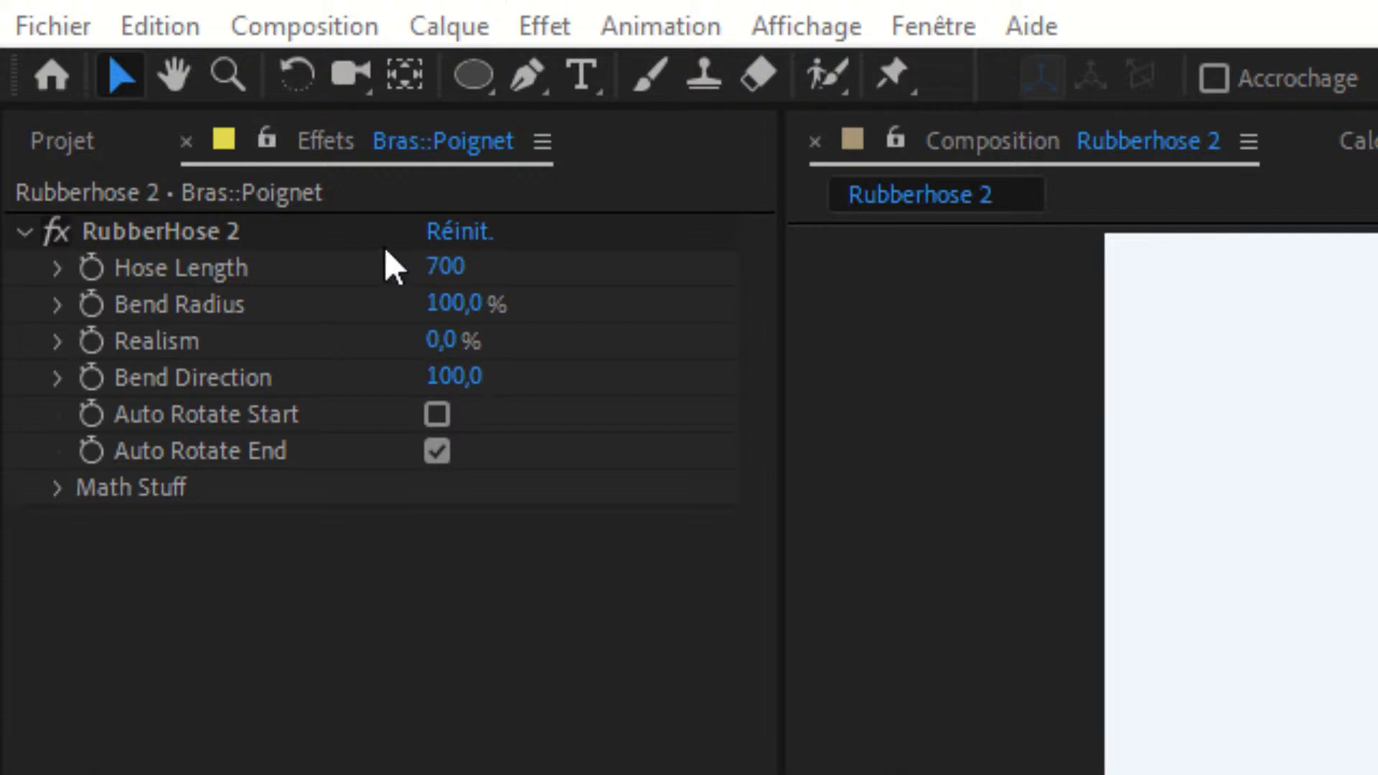
{"action": "left_click", "coordinate": [447, 267]}
{"action": "left_click", "coordinate": [454, 307]}
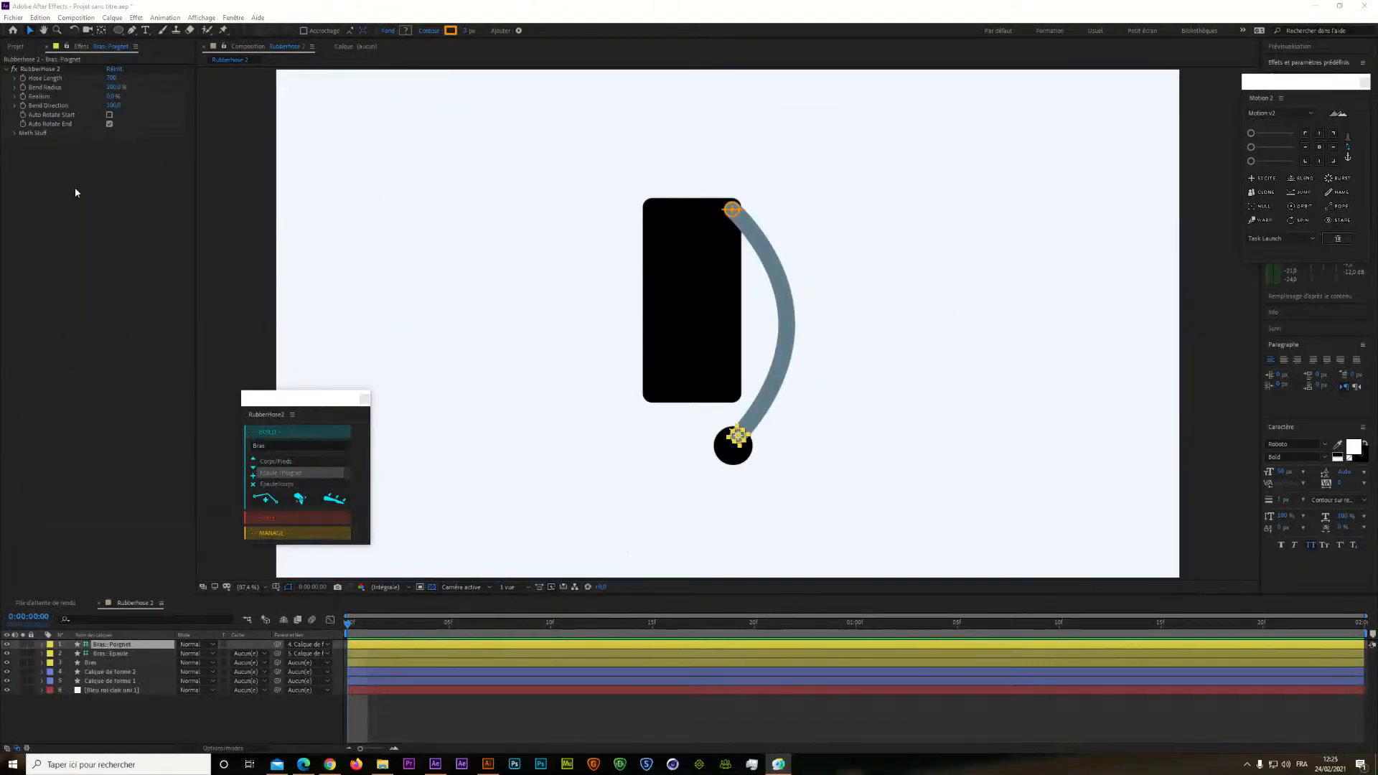
{"action": "left_click", "coordinate": [109, 77]}
{"action": "left_click", "coordinate": [108, 78]}
{"action": "left_click_drag", "start_coordinate": [107, 78], "coordinate": [85, 95]}
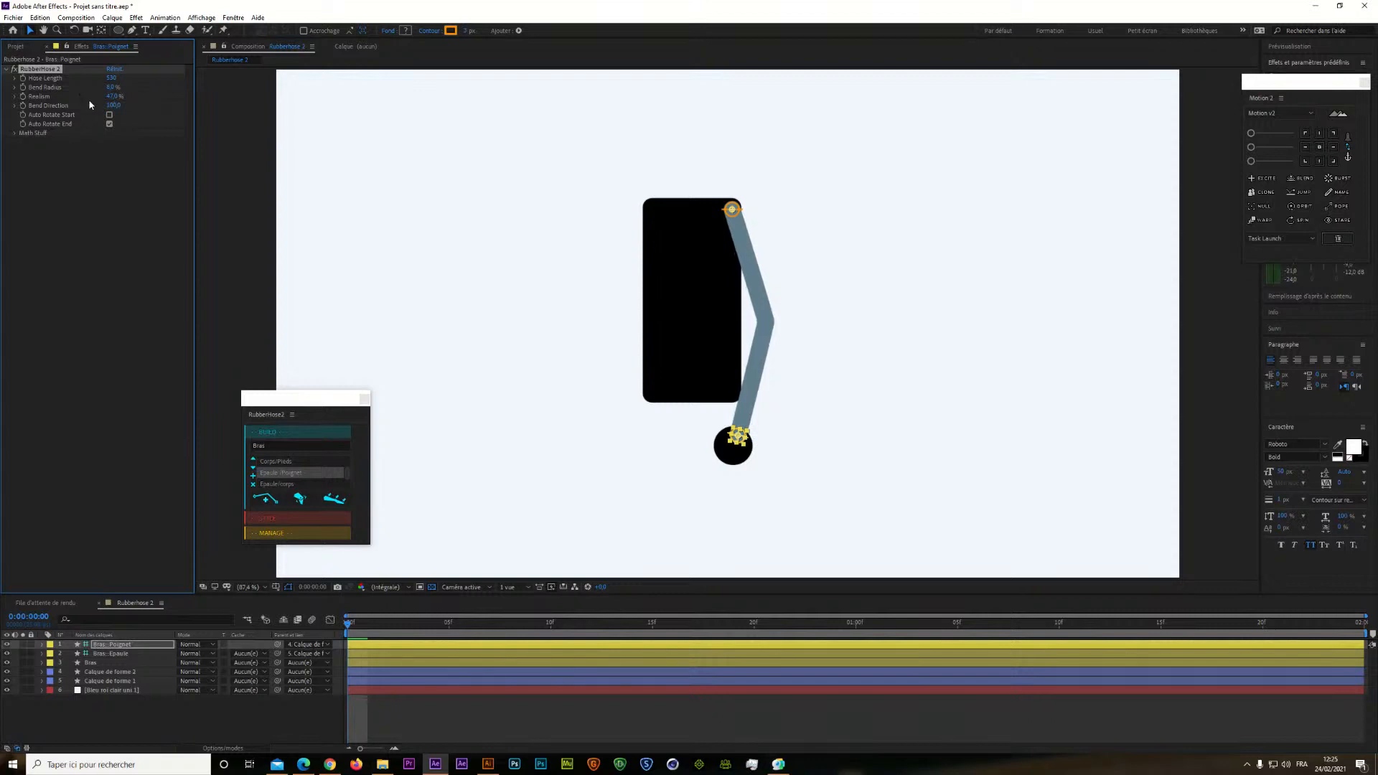
{"action": "left_click_drag", "start_coordinate": [109, 105], "coordinate": [137, 122]}
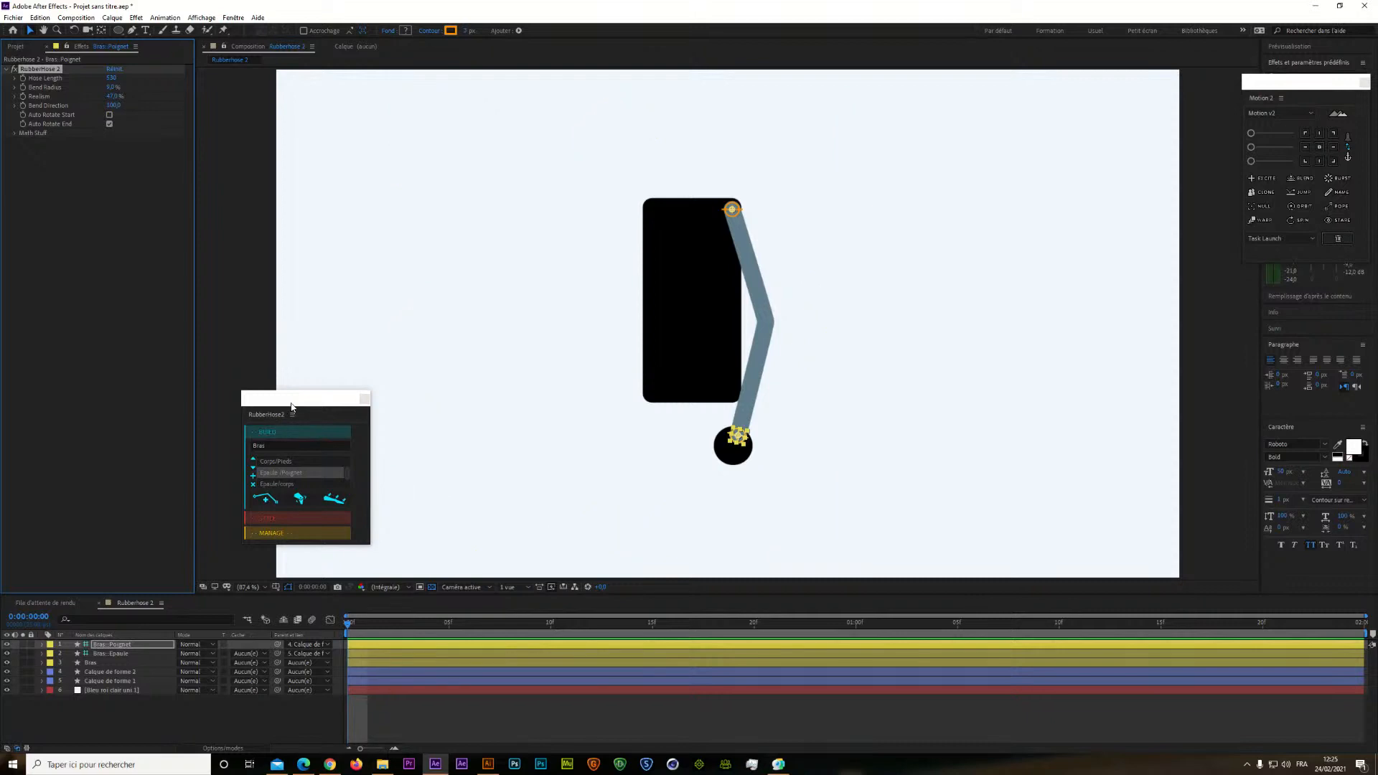
Move the RubberHose 2 window clear of the character and show the project's contents
{"action": "left_click_drag", "start_coordinate": [294, 400], "coordinate": [1013, 255]}
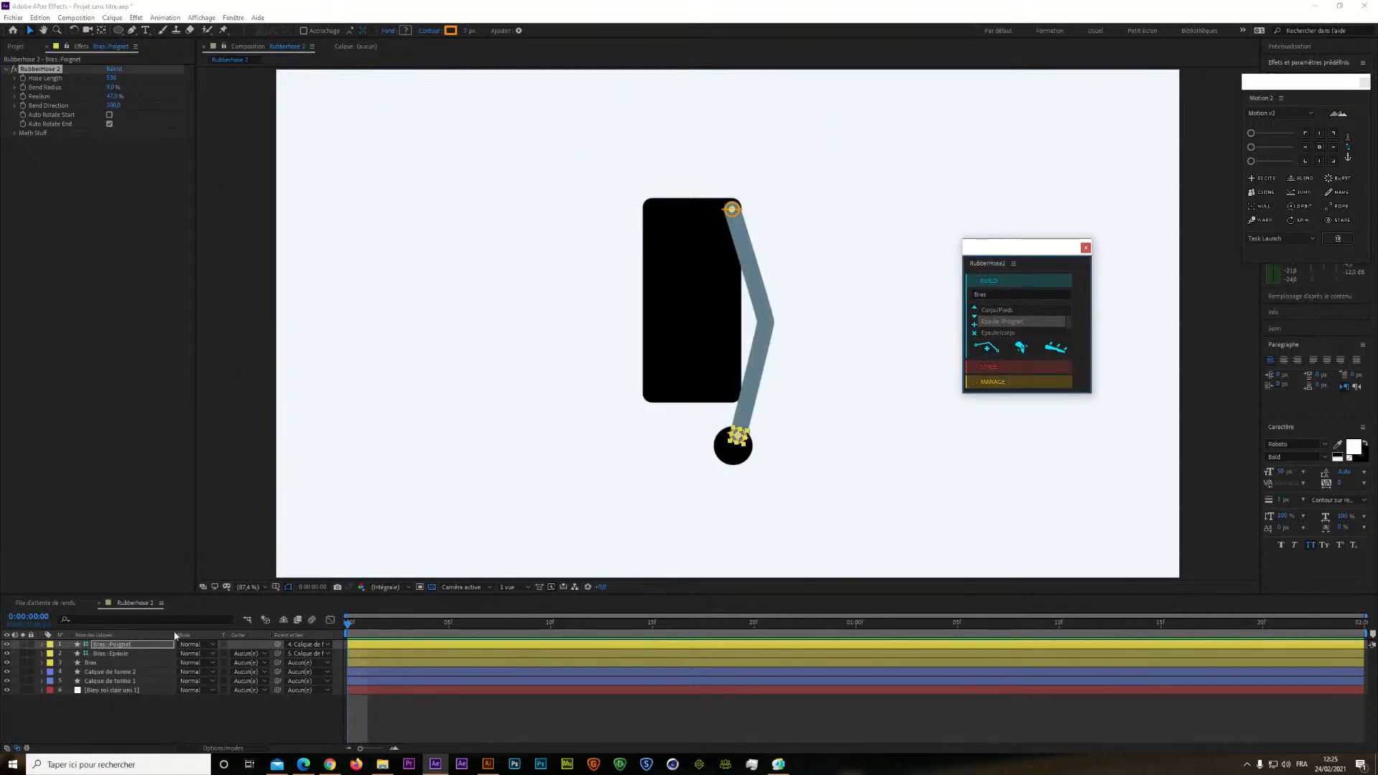
{"action": "left_click", "coordinate": [22, 46]}
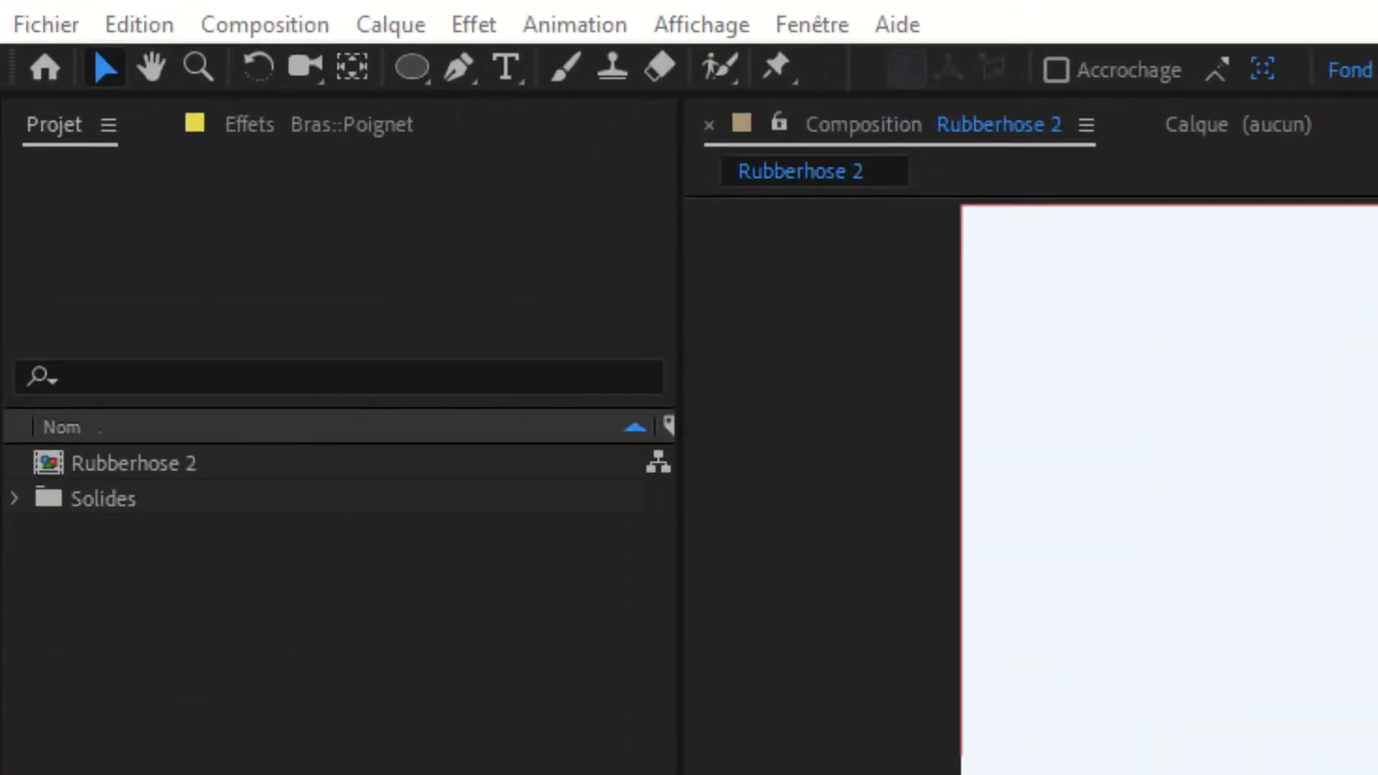
{"action": "left_click_drag", "start_coordinate": [1221, 445], "coordinate": [1037, 179]}
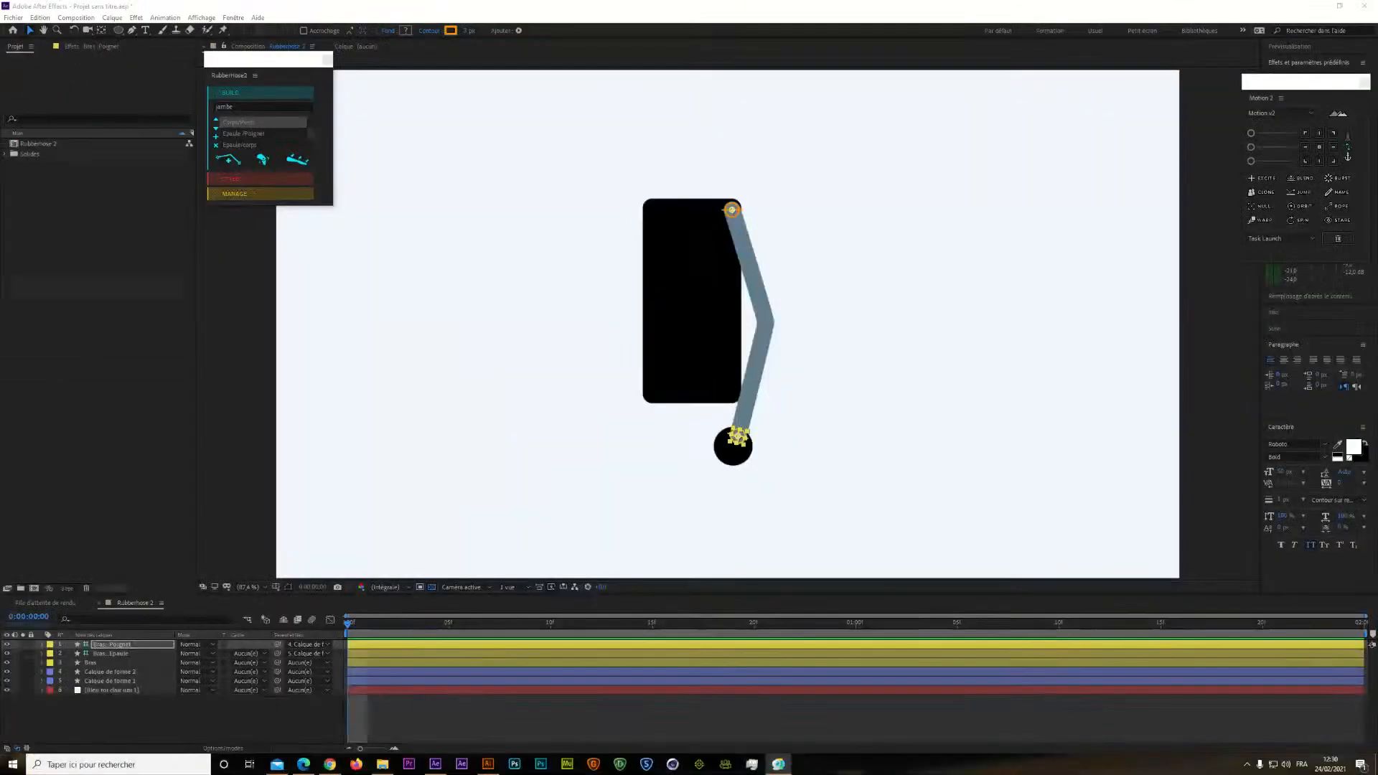
Create a new composition named Rubberig with the HDTV 1080 25 preset
{"action": "left_click", "coordinate": [90, 596]}
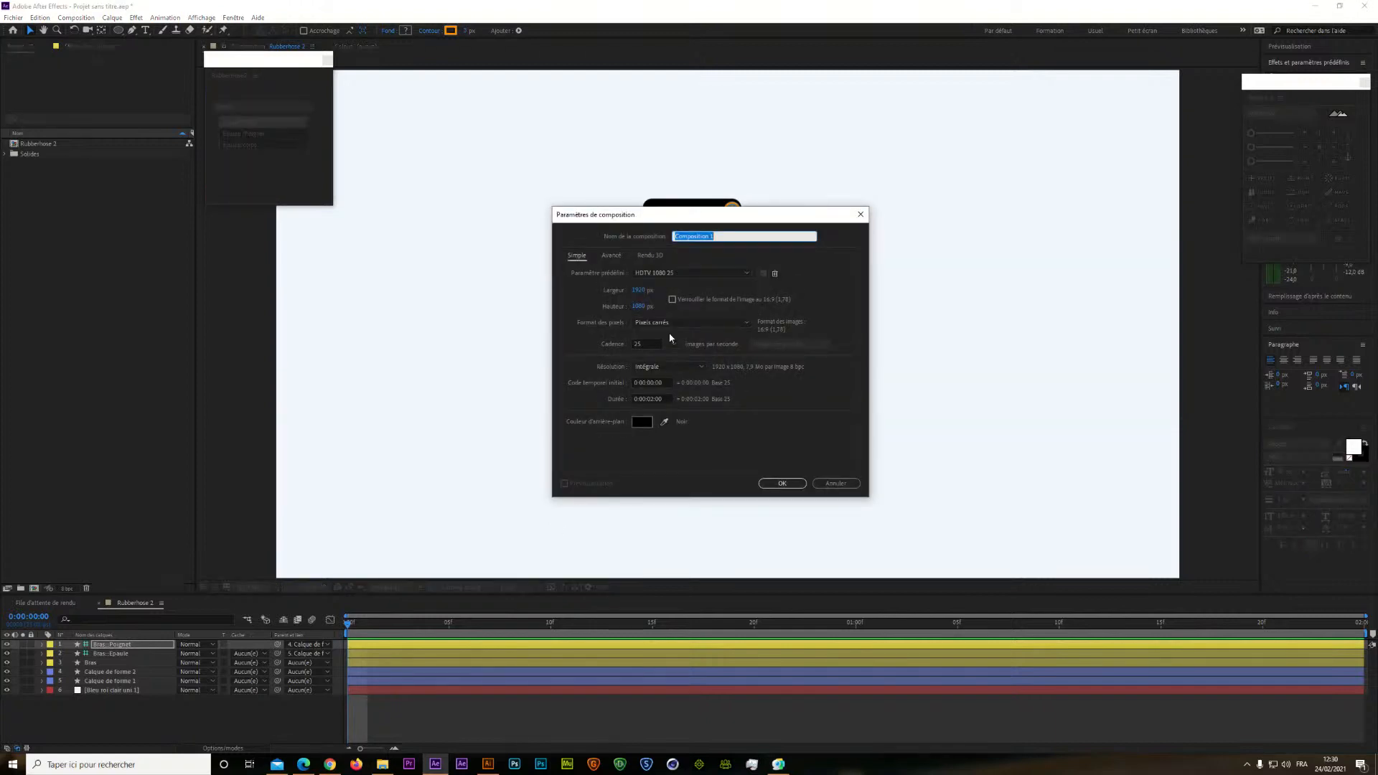
{"action": "type", "text": "Rubberig"}
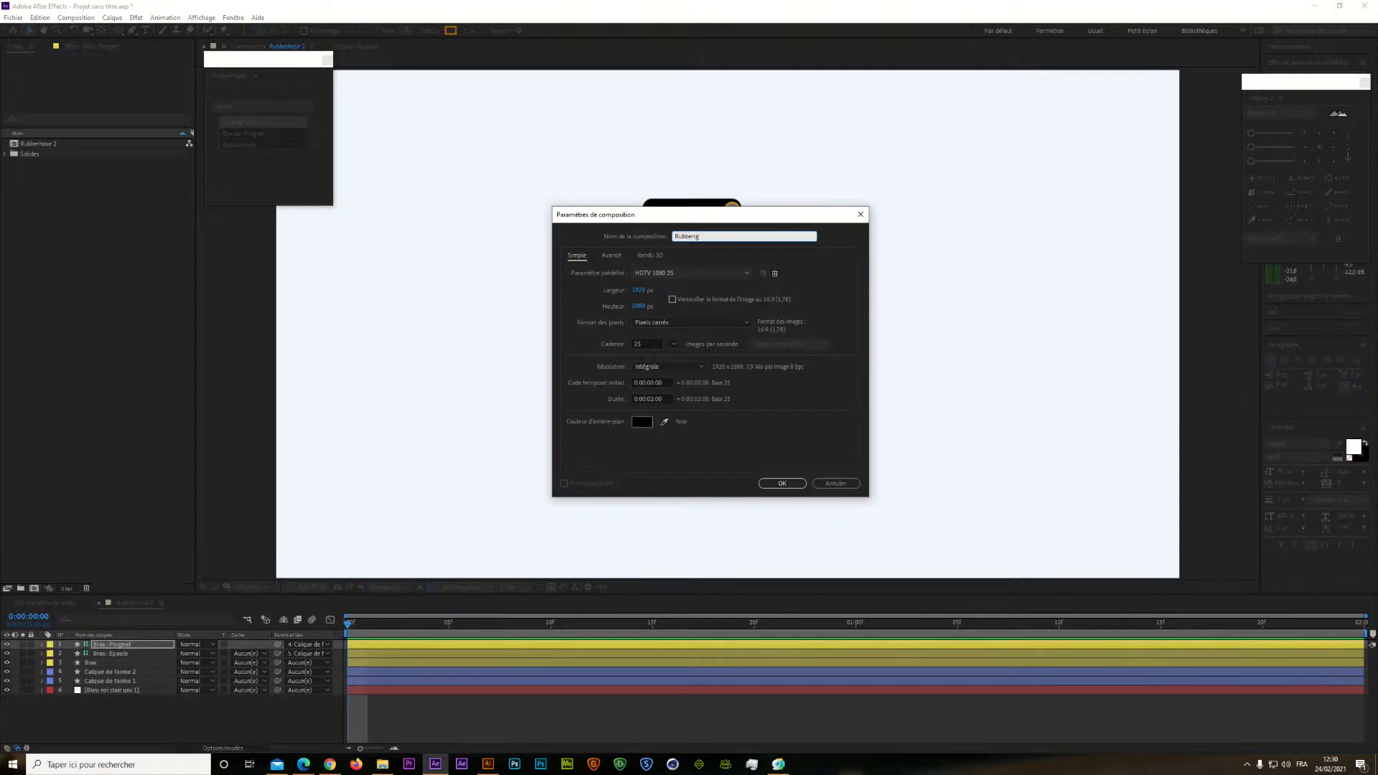
{"action": "left_click", "coordinate": [783, 483]}
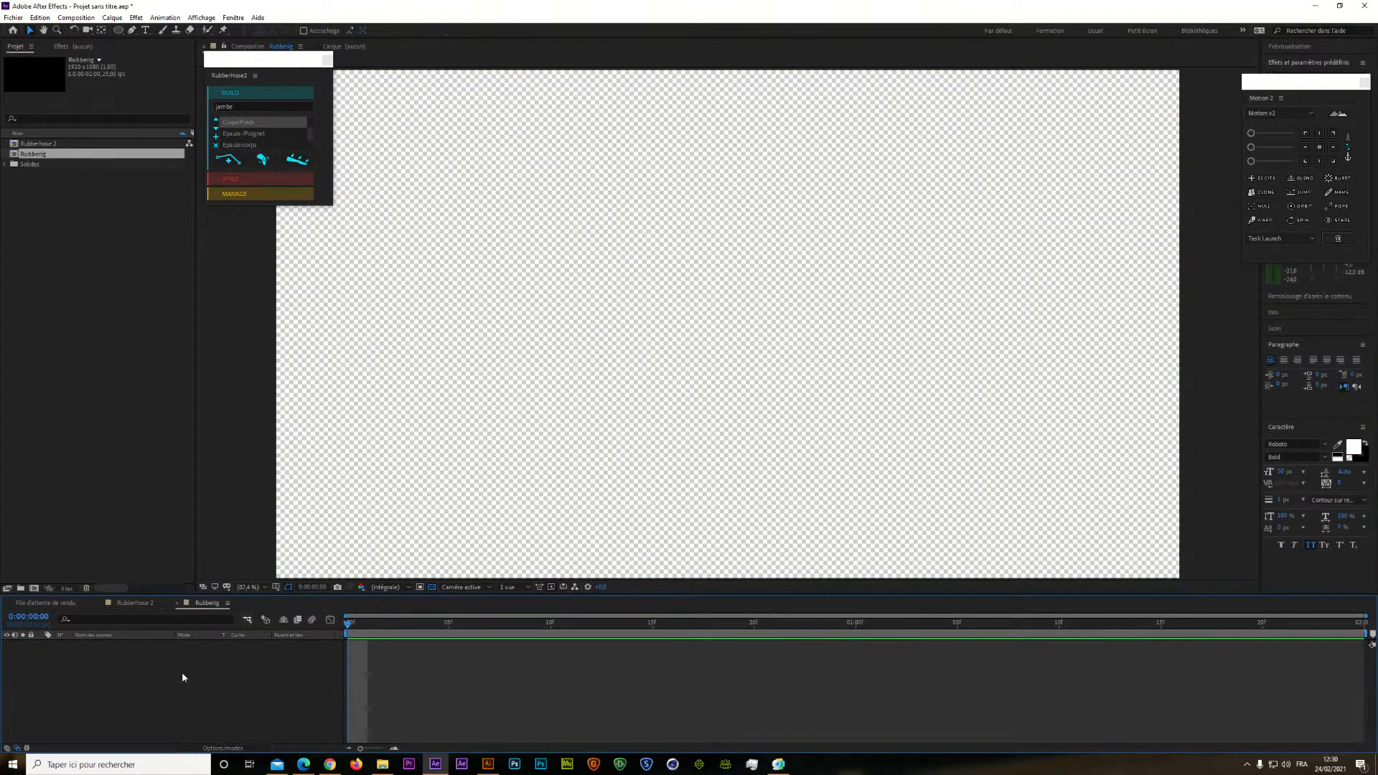
Add a very light blue solid layer as the background of the Rubberig composition
{"action": "right_click", "coordinate": [182, 676]}
{"action": "mouse_move", "coordinate": [215, 556]}
{"action": "left_click", "coordinate": [388, 583]}
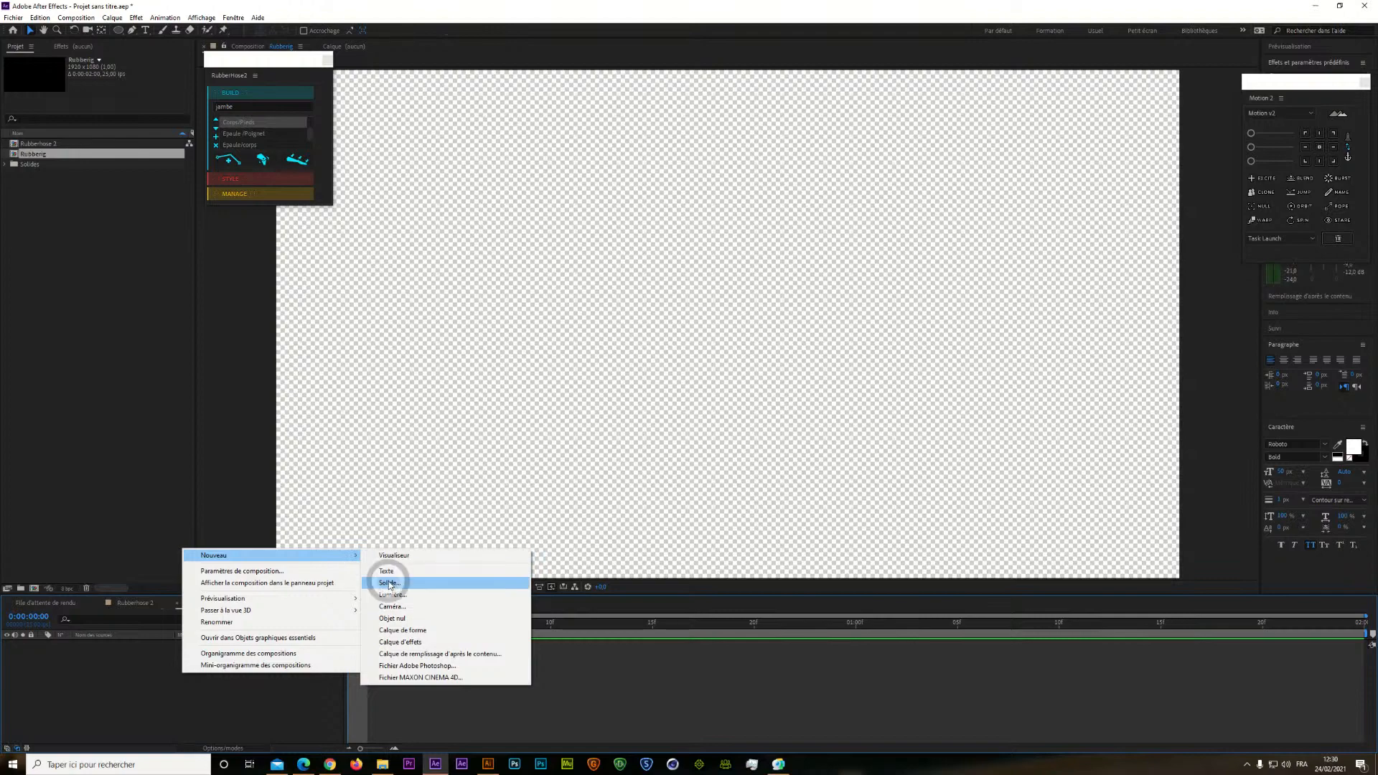
{"action": "left_click", "coordinate": [732, 386]}
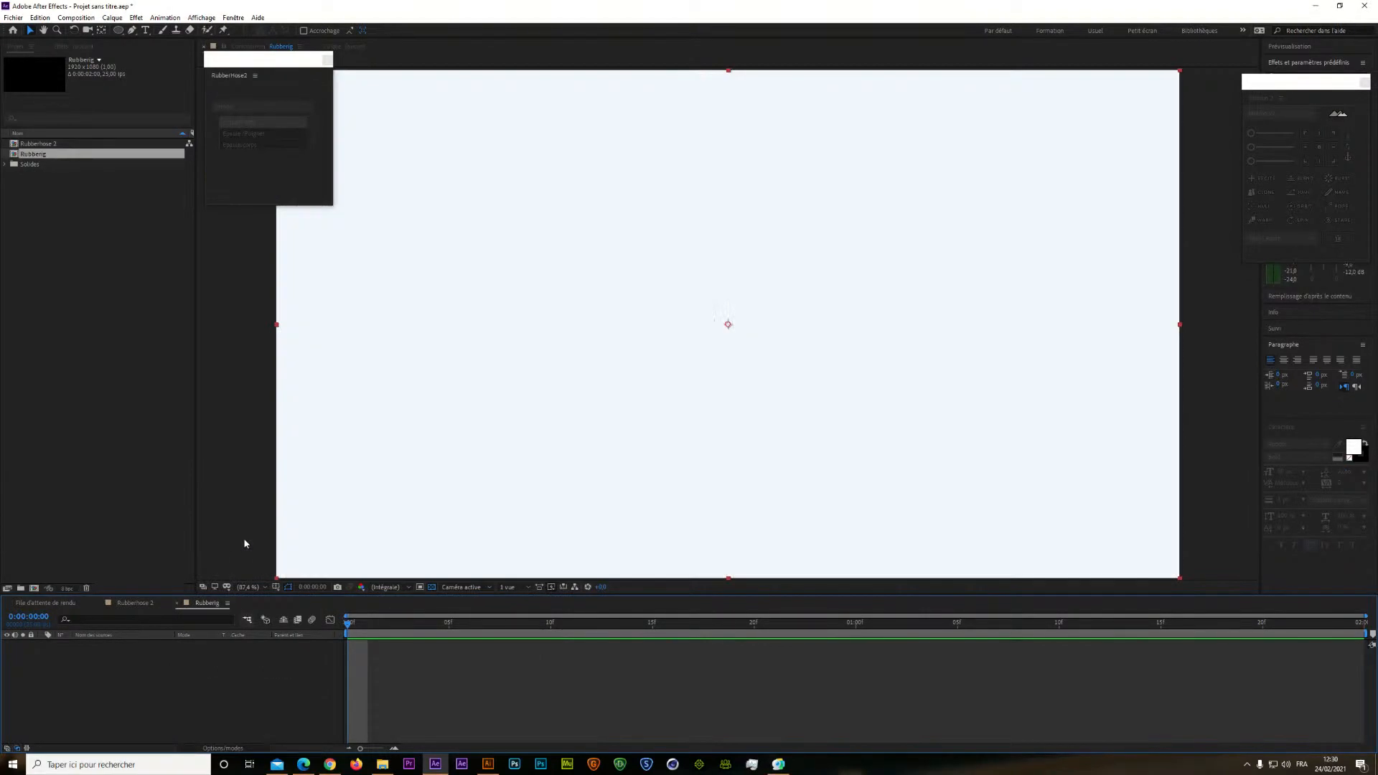
Deselect the background solid and display the title/action safe guides over the composition
{"action": "left_click", "coordinate": [244, 541]}
{"action": "left_click", "coordinate": [276, 588]}
{"action": "left_click", "coordinate": [301, 600]}
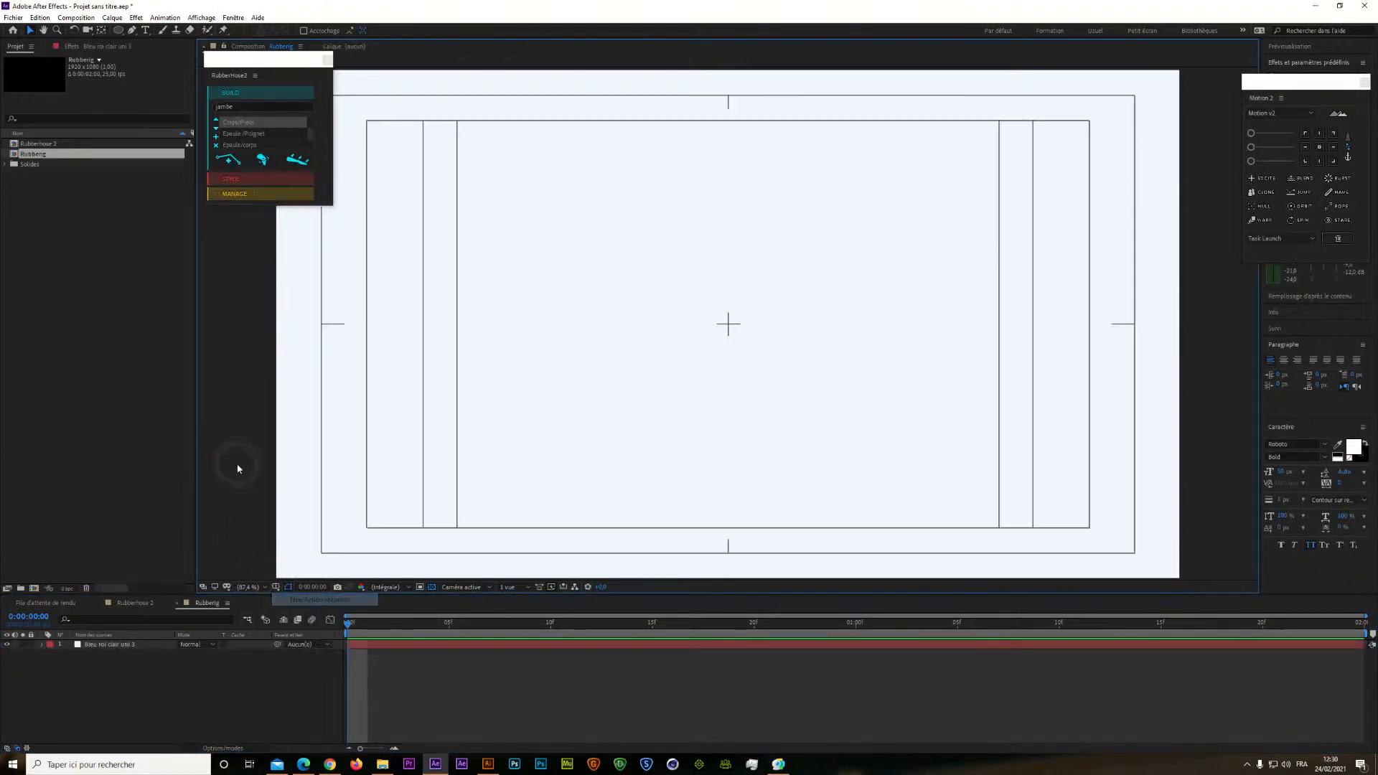
Draw a closed black teardrop-shaped thigh with the Pen tool, from the upper safe margin down to the composition centre, and deselect it
{"action": "left_click", "coordinate": [131, 31]}
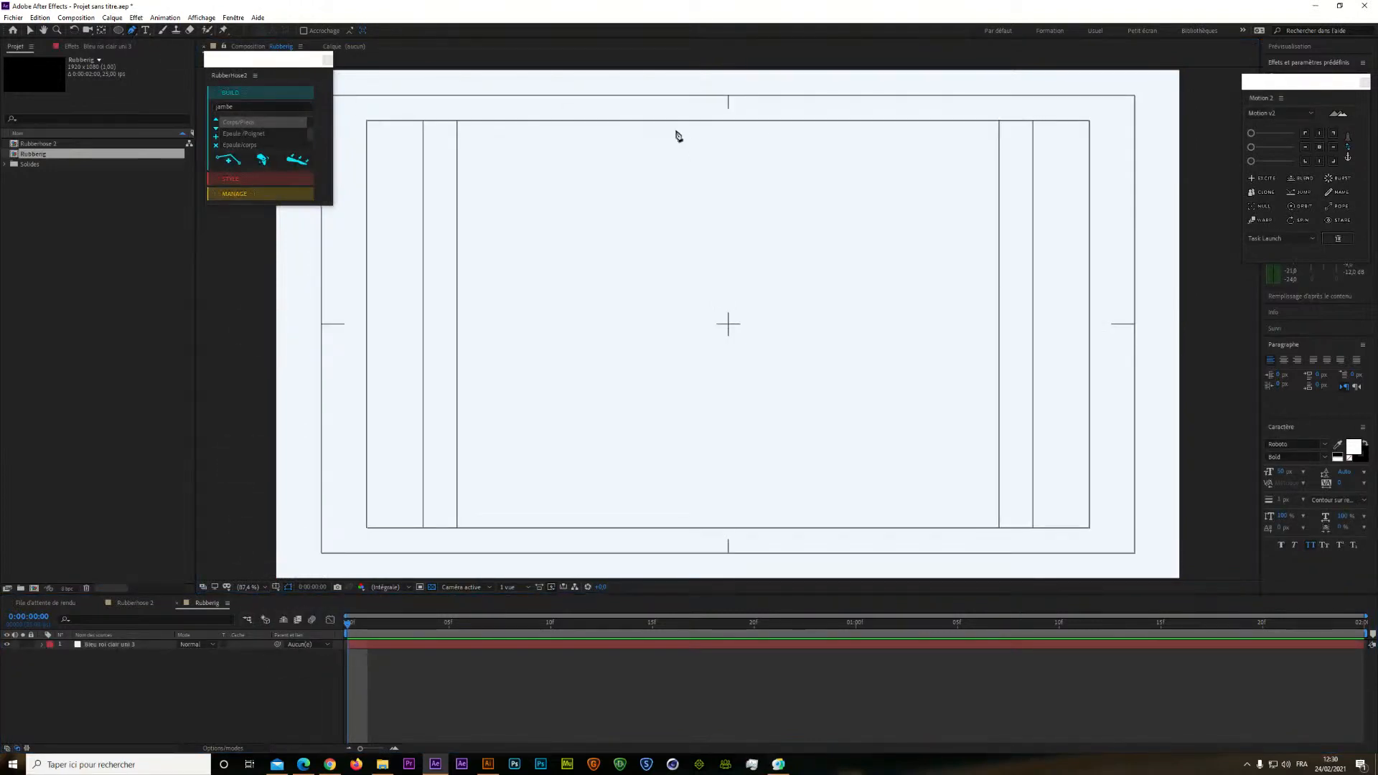
{"action": "left_click", "coordinate": [728, 122]}
{"action": "left_click_drag", "start_coordinate": [774, 184], "coordinate": [774, 251]}
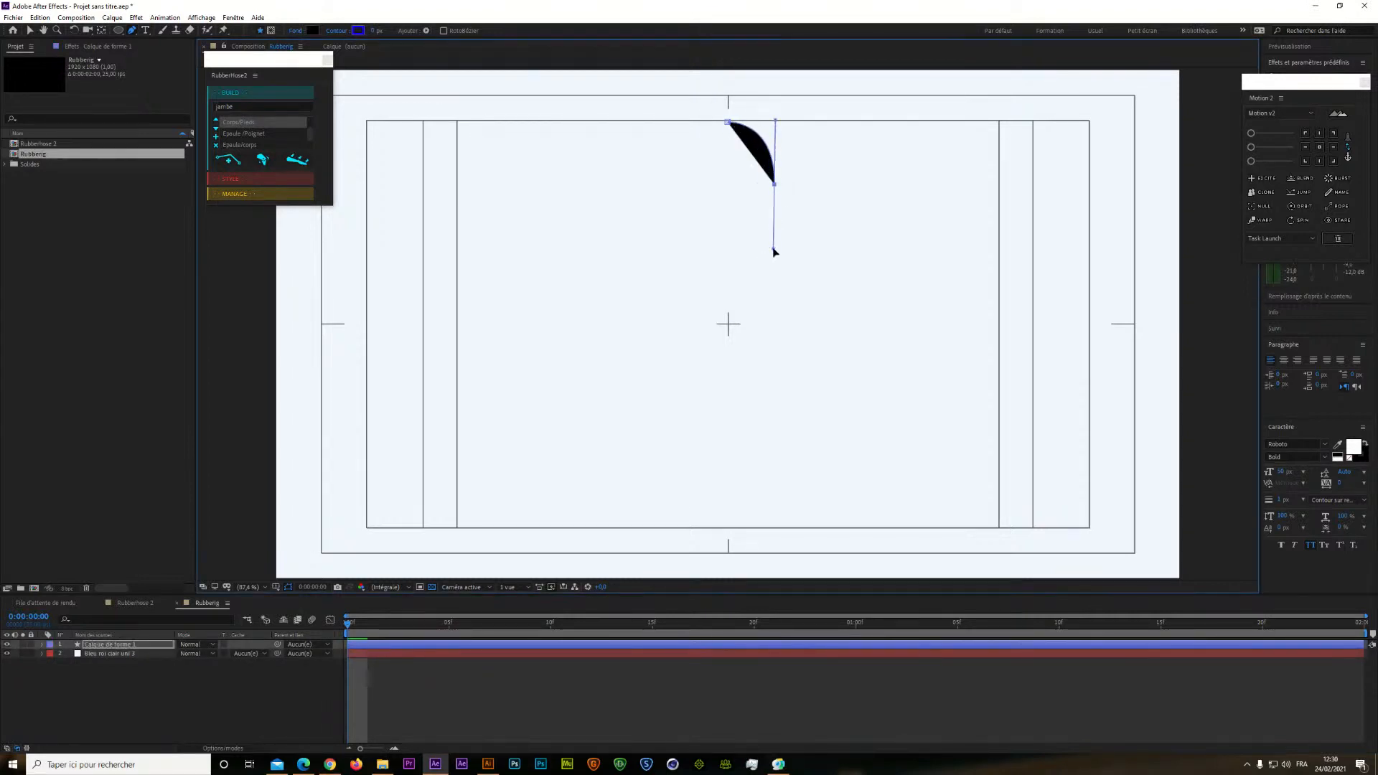
{"action": "left_click_drag", "start_coordinate": [727, 324], "coordinate": [697, 326]}
{"action": "left_click_drag", "start_coordinate": [728, 123], "coordinate": [795, 127]}
{"action": "left_click_drag", "start_coordinate": [775, 122], "coordinate": [774, 182]}
{"action": "left_click_drag", "start_coordinate": [796, 127], "coordinate": [777, 119]}
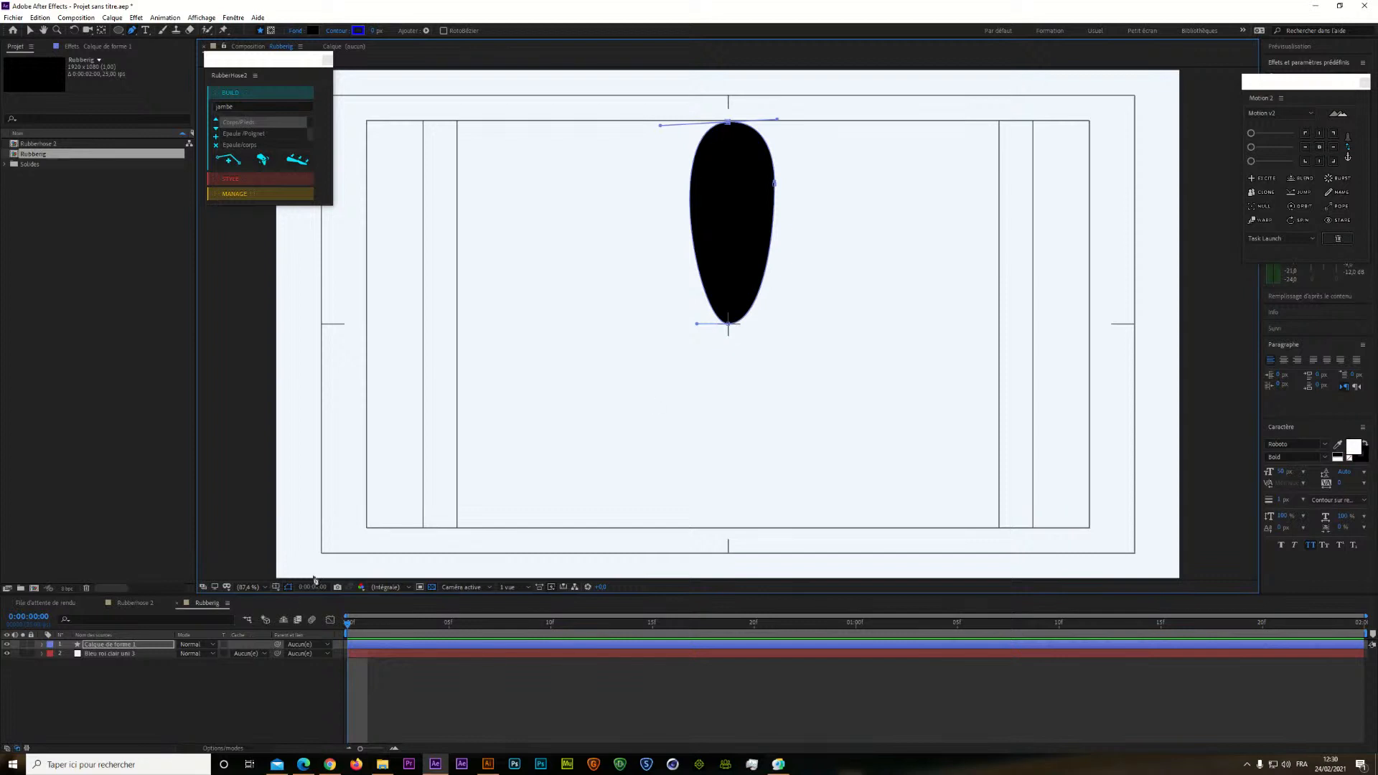
{"action": "left_click", "coordinate": [176, 676]}
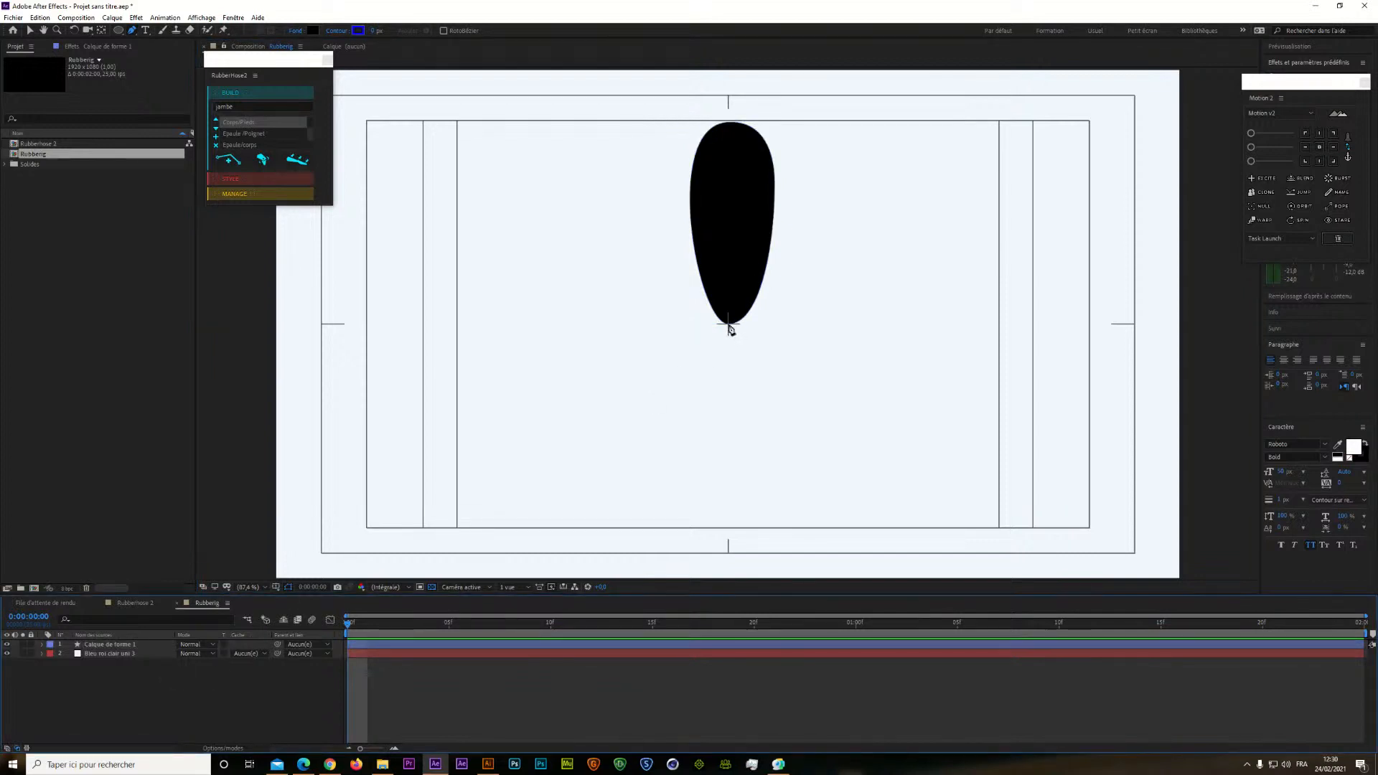
Draw a closed black calf shape with the Pen tool, from the composition centre down to the lower title-safe line, and deselect it
{"action": "left_click", "coordinate": [728, 325]}
{"action": "left_click_drag", "start_coordinate": [760, 364], "coordinate": [759, 407]}
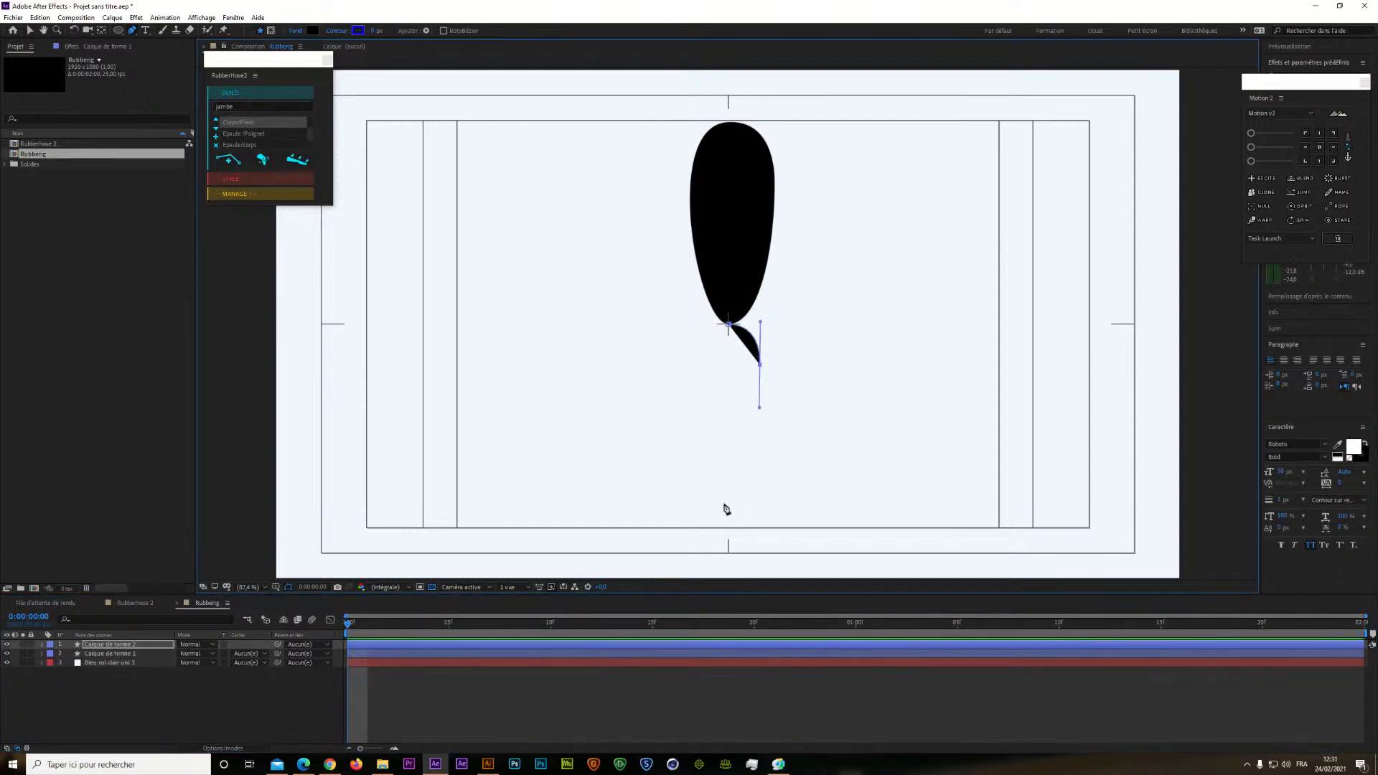
{"action": "left_click_drag", "start_coordinate": [729, 482], "coordinate": [729, 510]}
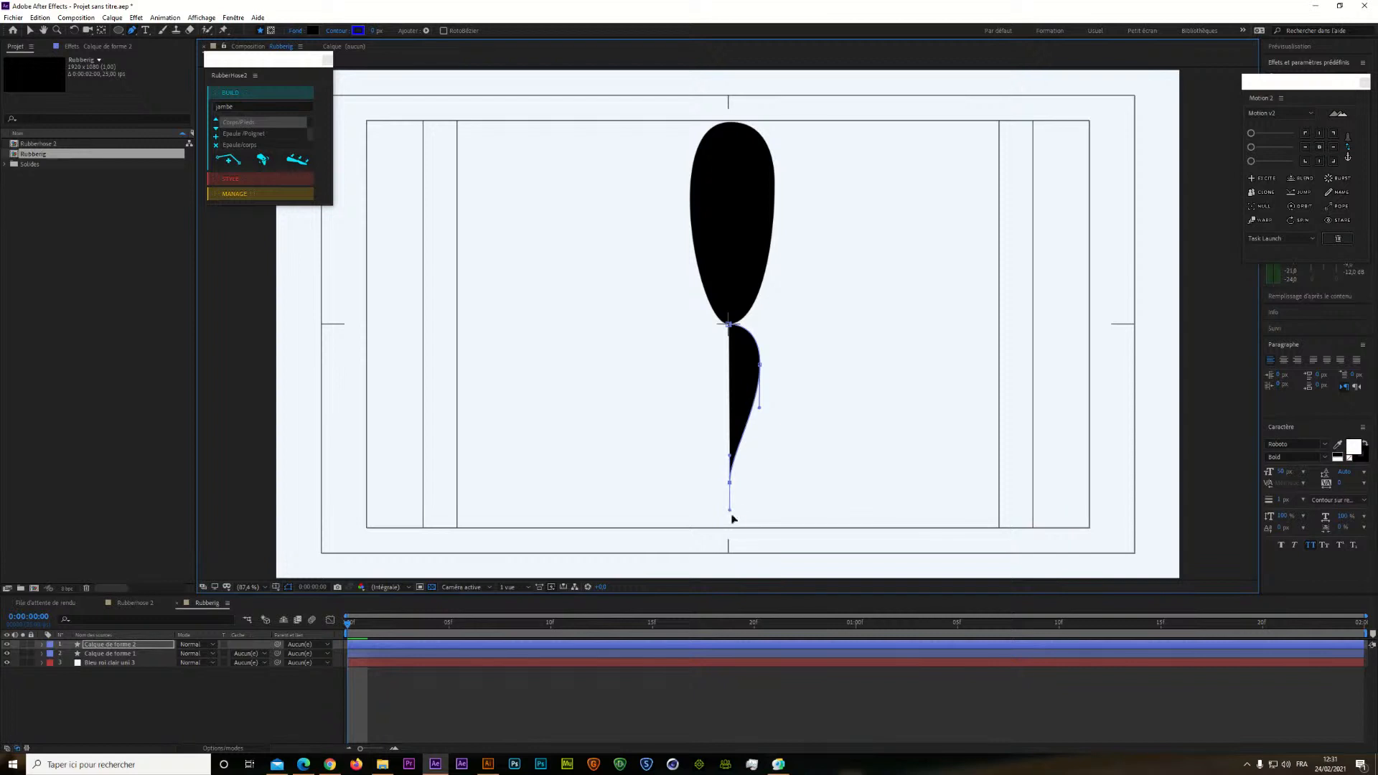
{"action": "left_click", "coordinate": [750, 528]}
{"action": "left_click", "coordinate": [715, 527]}
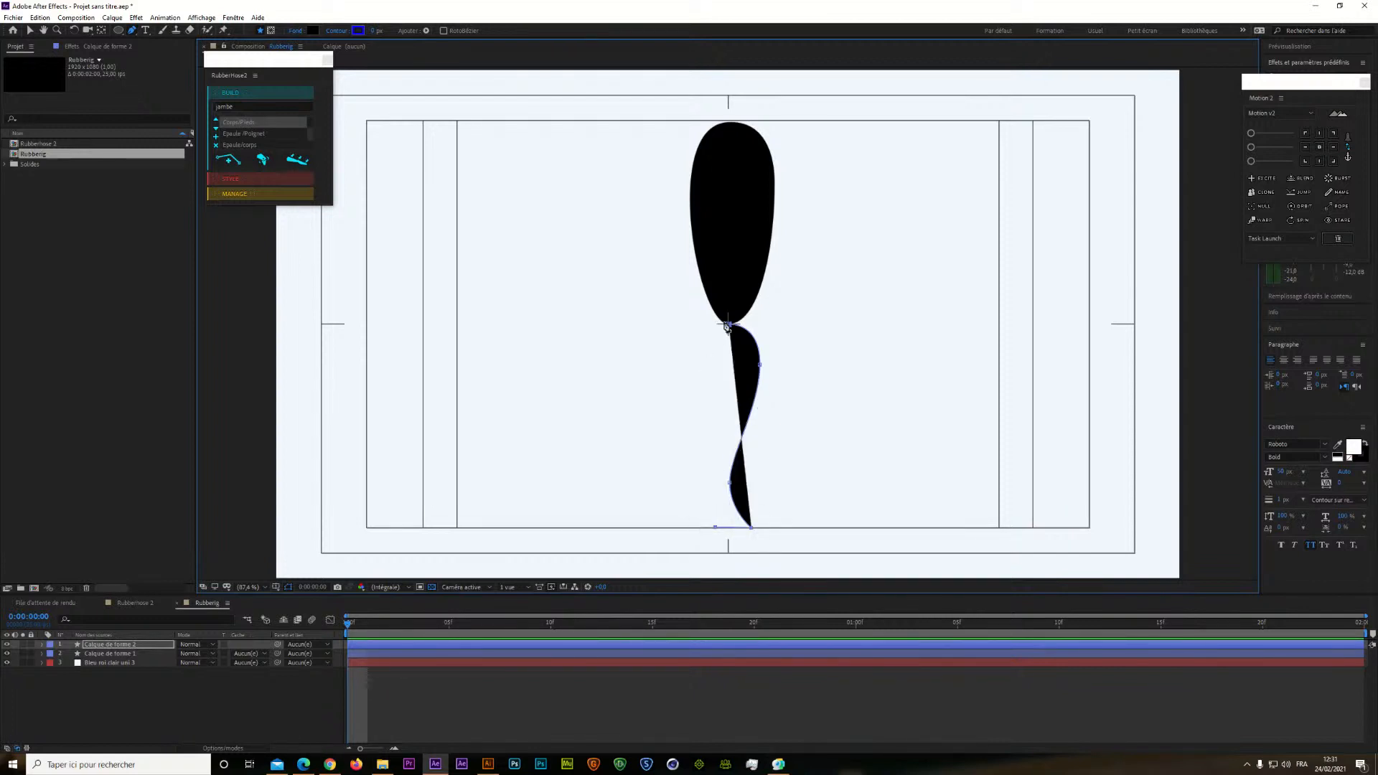
{"action": "left_click", "coordinate": [730, 326]}
{"action": "left_click_drag", "start_coordinate": [729, 327], "coordinate": [760, 357]}
{"action": "left_click", "coordinate": [770, 326]}
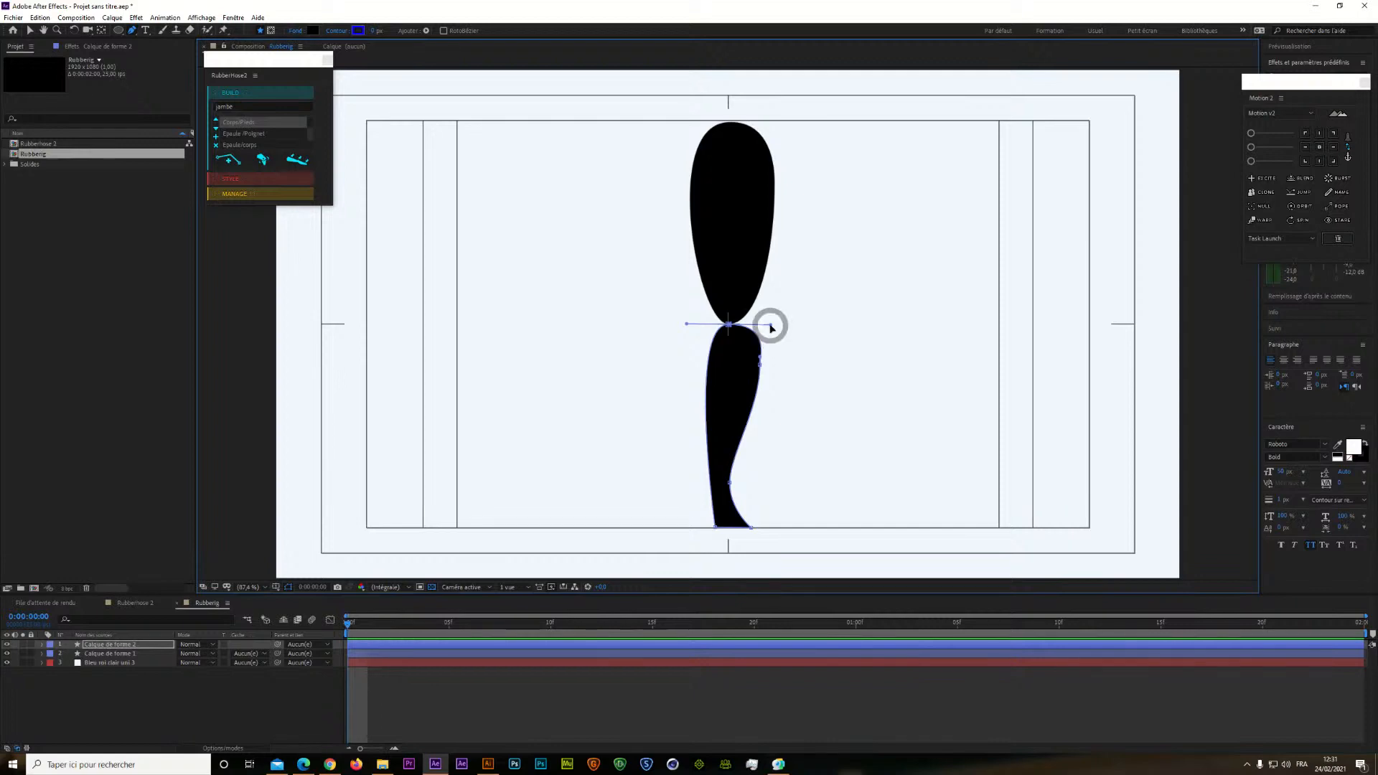
{"action": "left_click", "coordinate": [192, 713]}
Select both leg shape layers and build a RubberRig from them named Jambe with the Corps/Pieds labels
{"action": "left_click", "coordinate": [129, 644]}
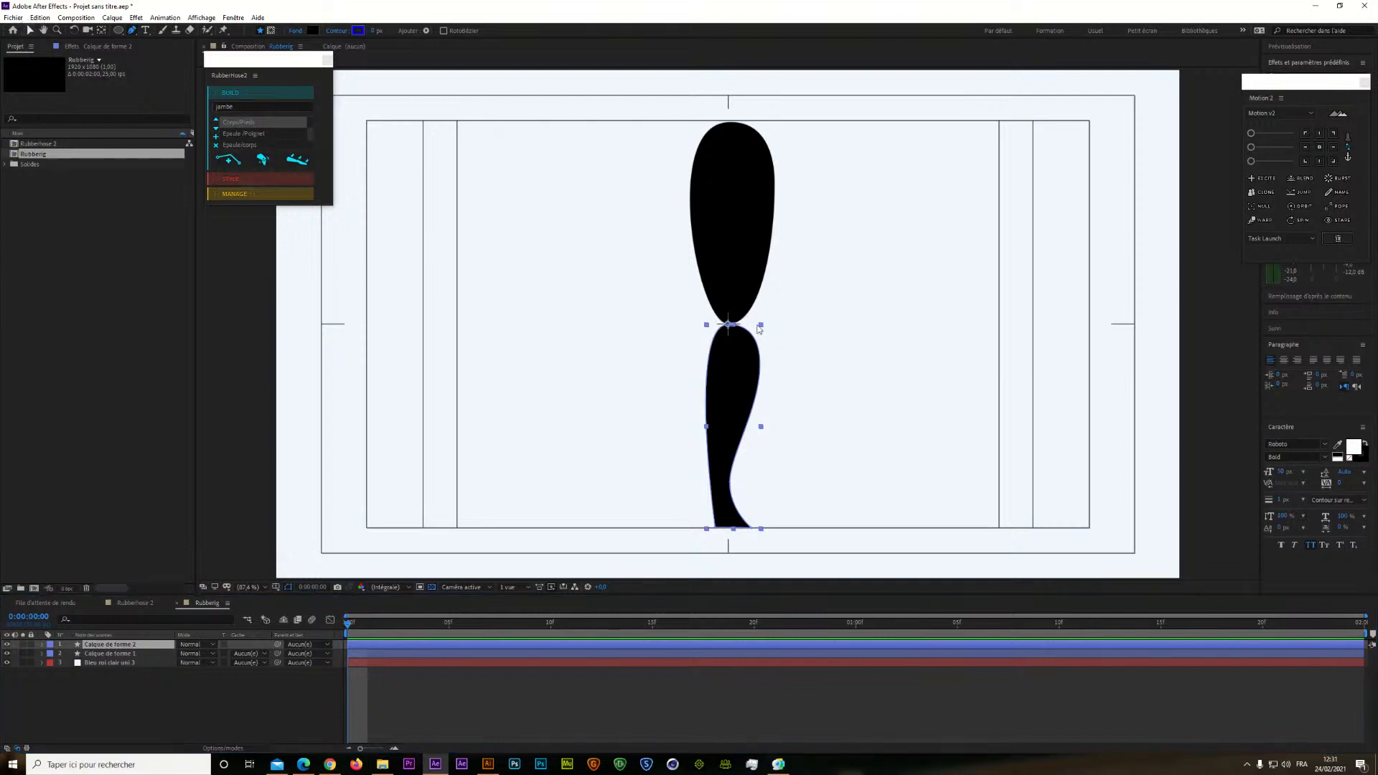
{"action": "key", "text": "v"}
{"action": "left_click", "coordinate": [628, 391]}
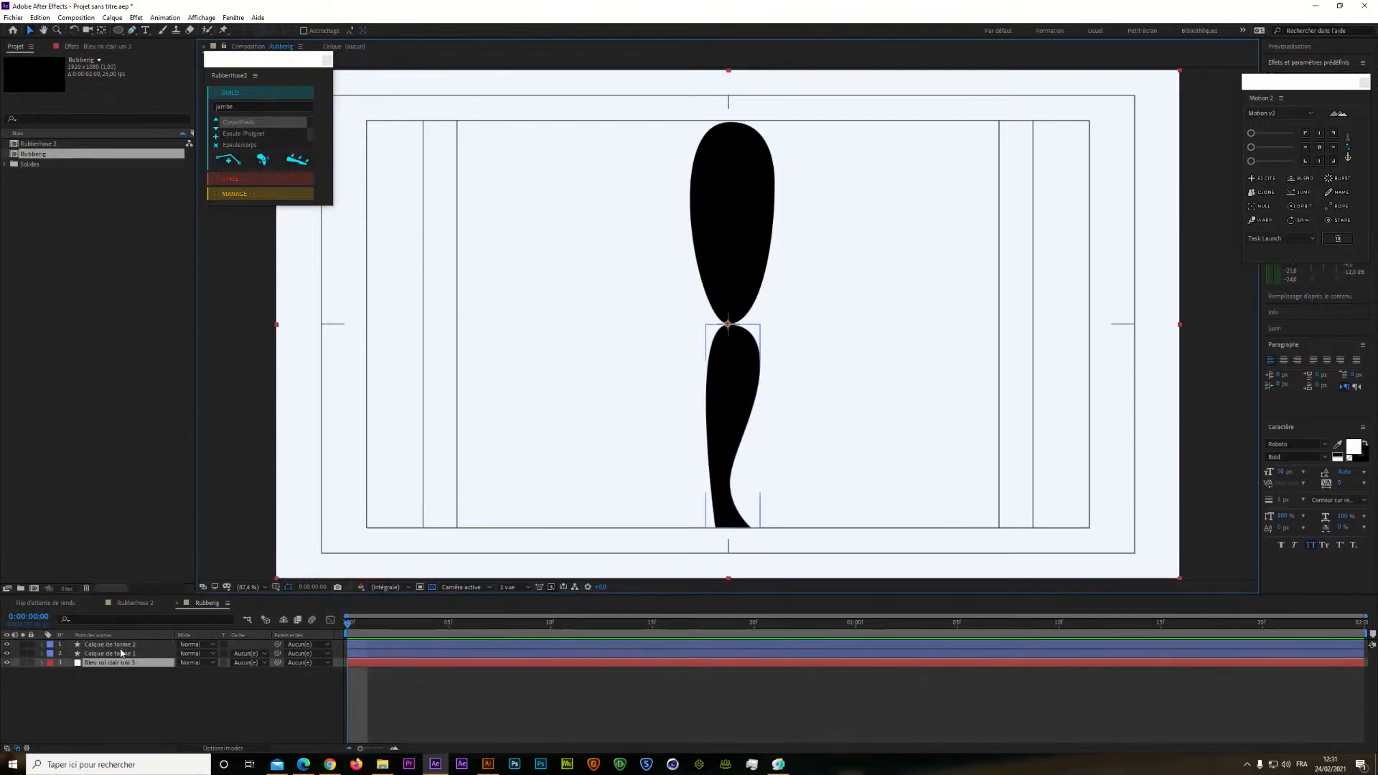
{"action": "left_click", "coordinate": [120, 654]}
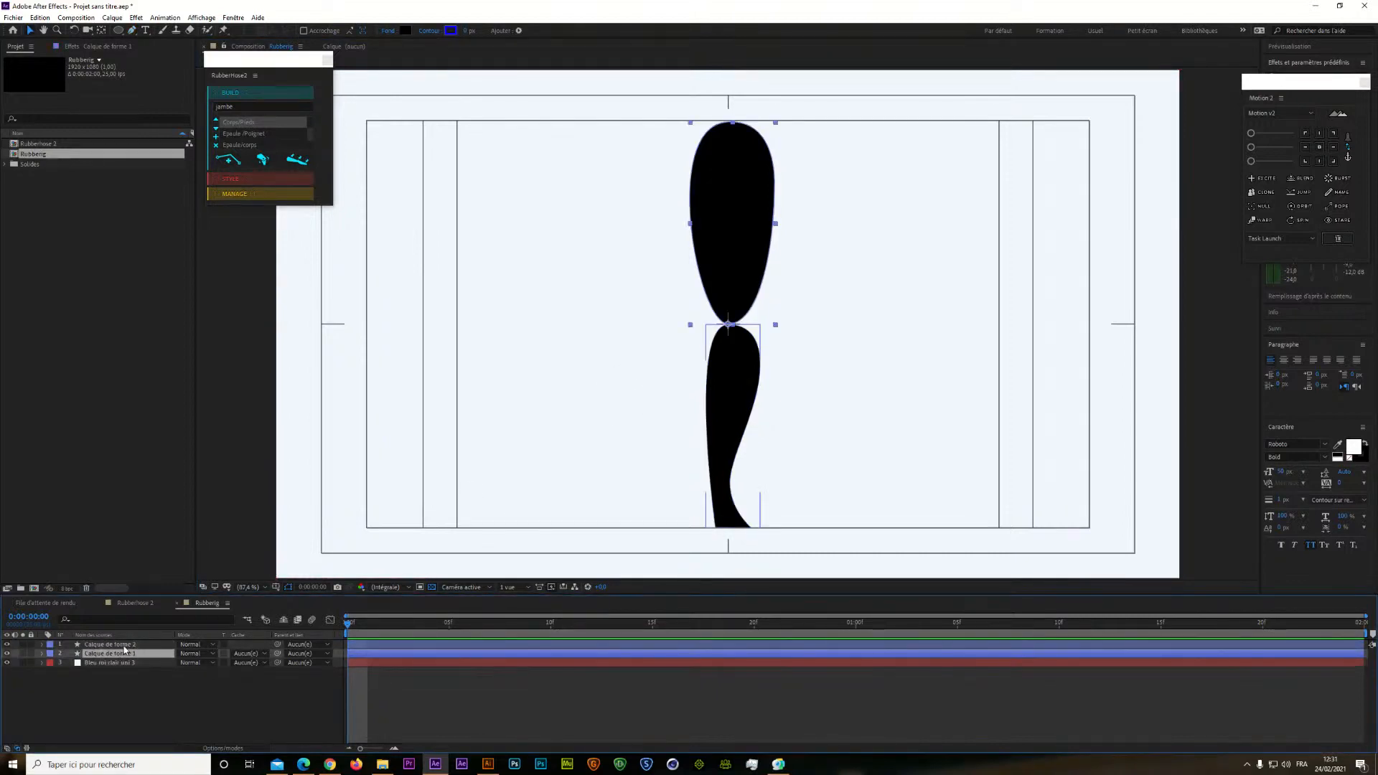
{"action": "left_click", "coordinate": [121, 644], "text": "shift"}
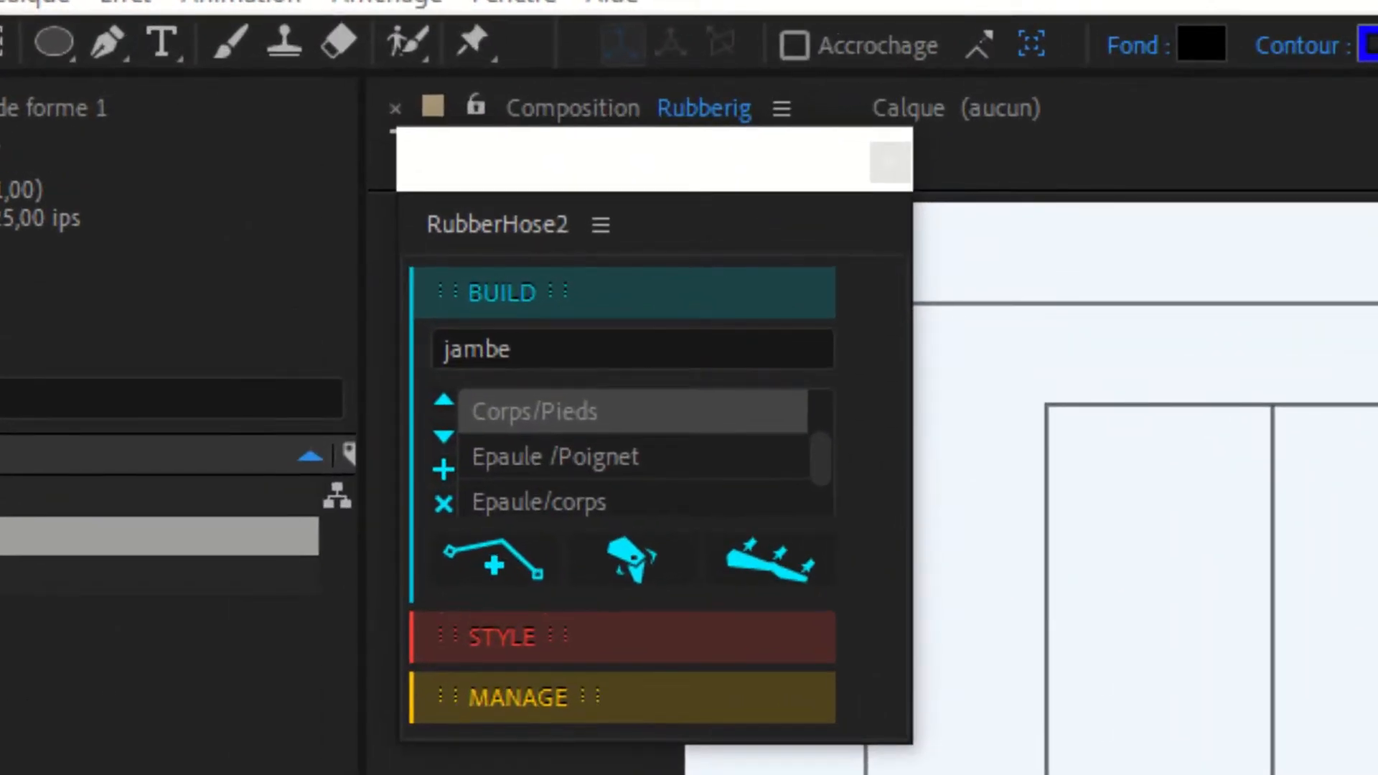
{"action": "left_click", "coordinate": [474, 348]}
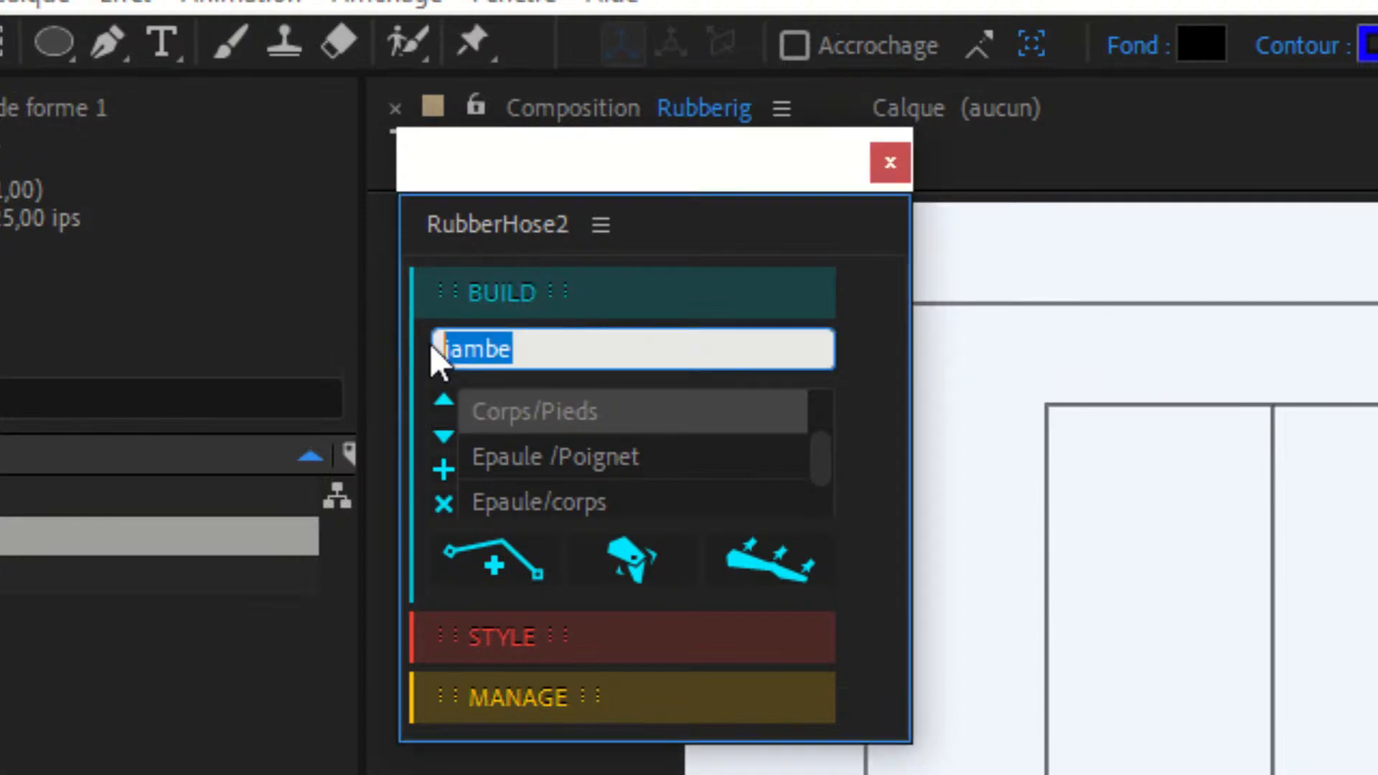
{"action": "type", "text": "Jambe"}
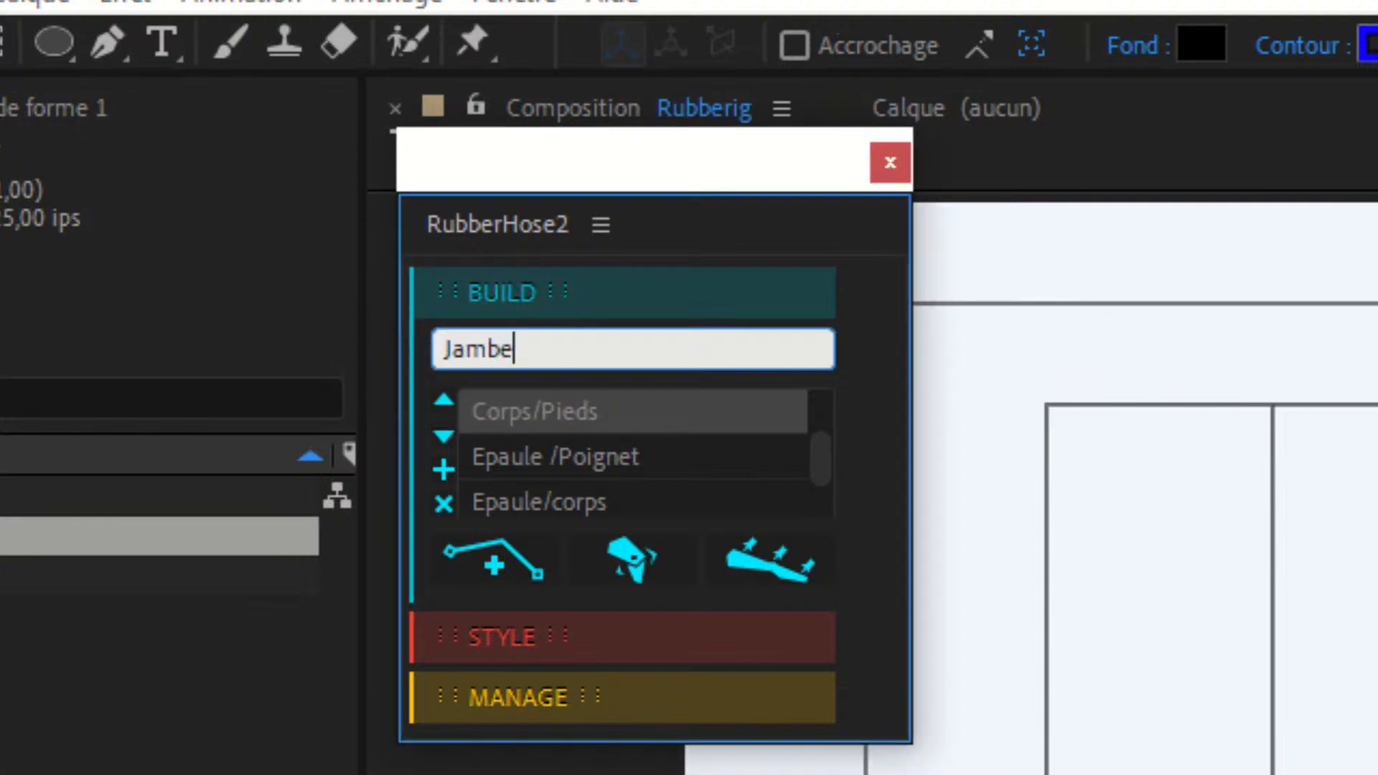
{"action": "left_click", "coordinate": [559, 420]}
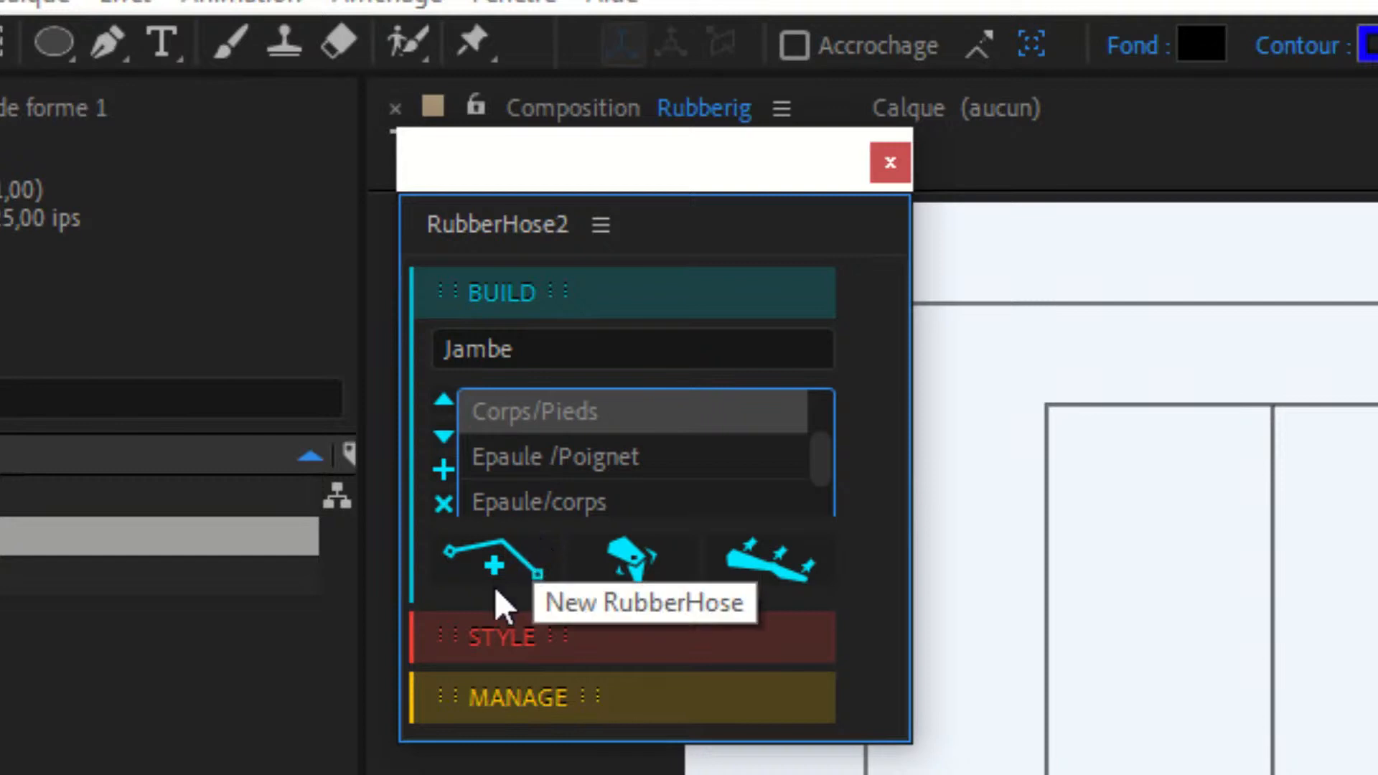
{"action": "left_click", "coordinate": [627, 555]}
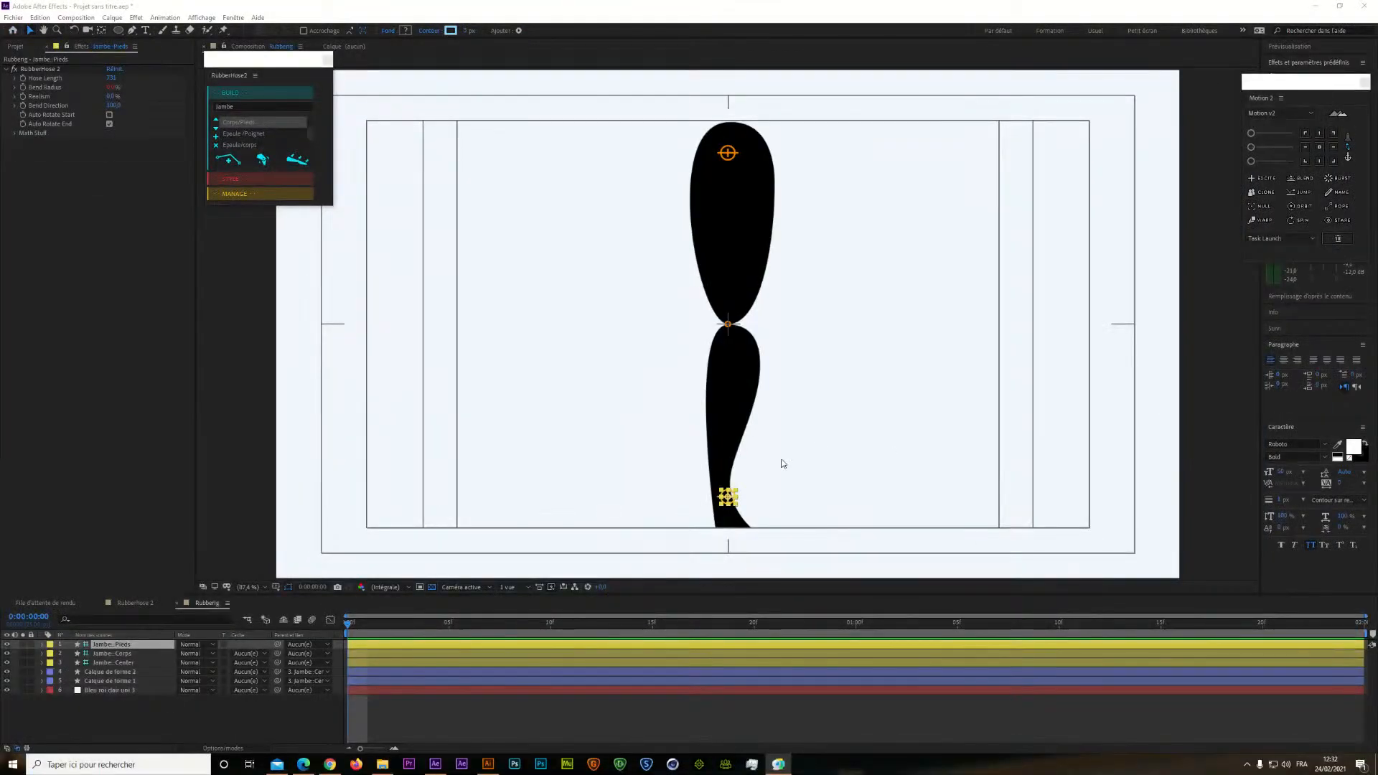
Test the leg's bend by moving the foot controller up towards the knee and returning it to the ankle
{"action": "left_click", "coordinate": [729, 496]}
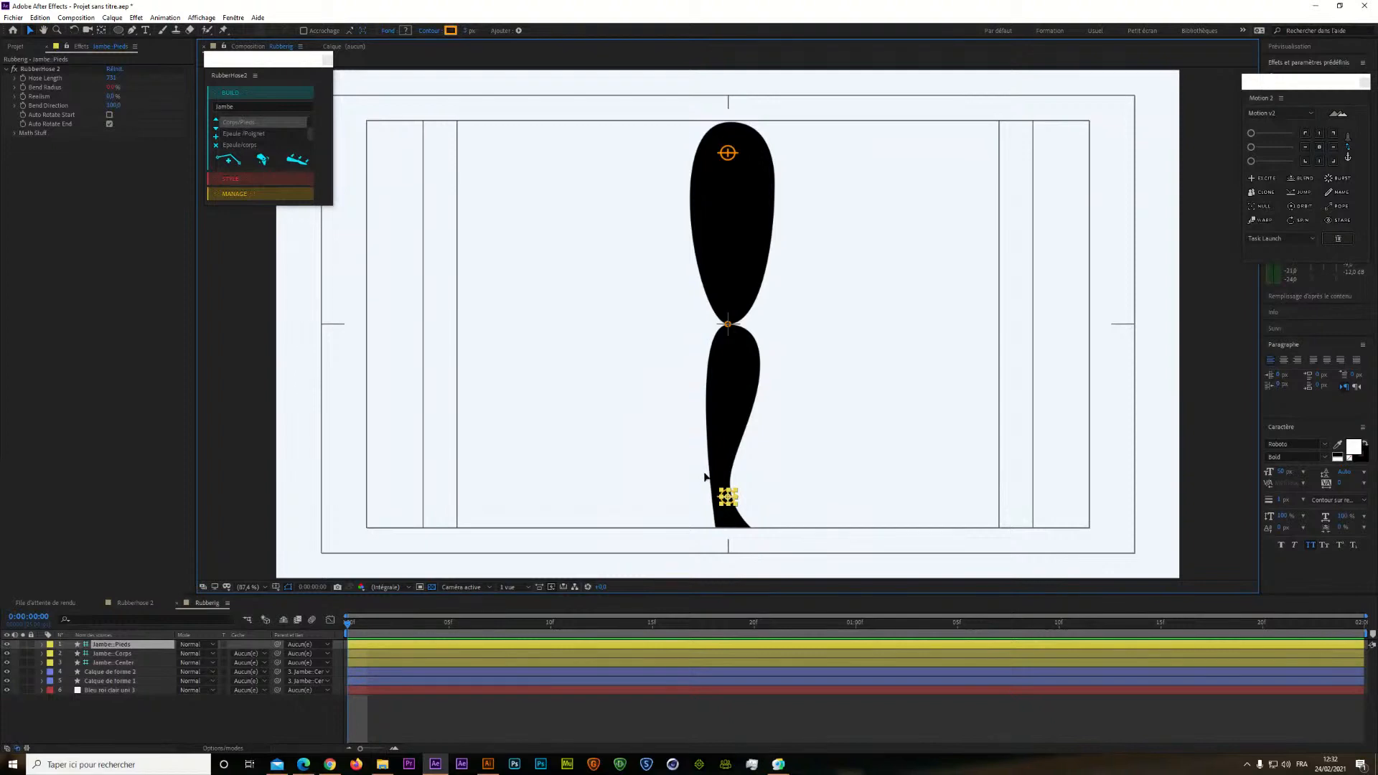
{"action": "left_click_drag", "start_coordinate": [700, 480], "coordinate": [610, 297]}
{"action": "left_click_drag", "start_coordinate": [627, 366], "coordinate": [730, 496]}
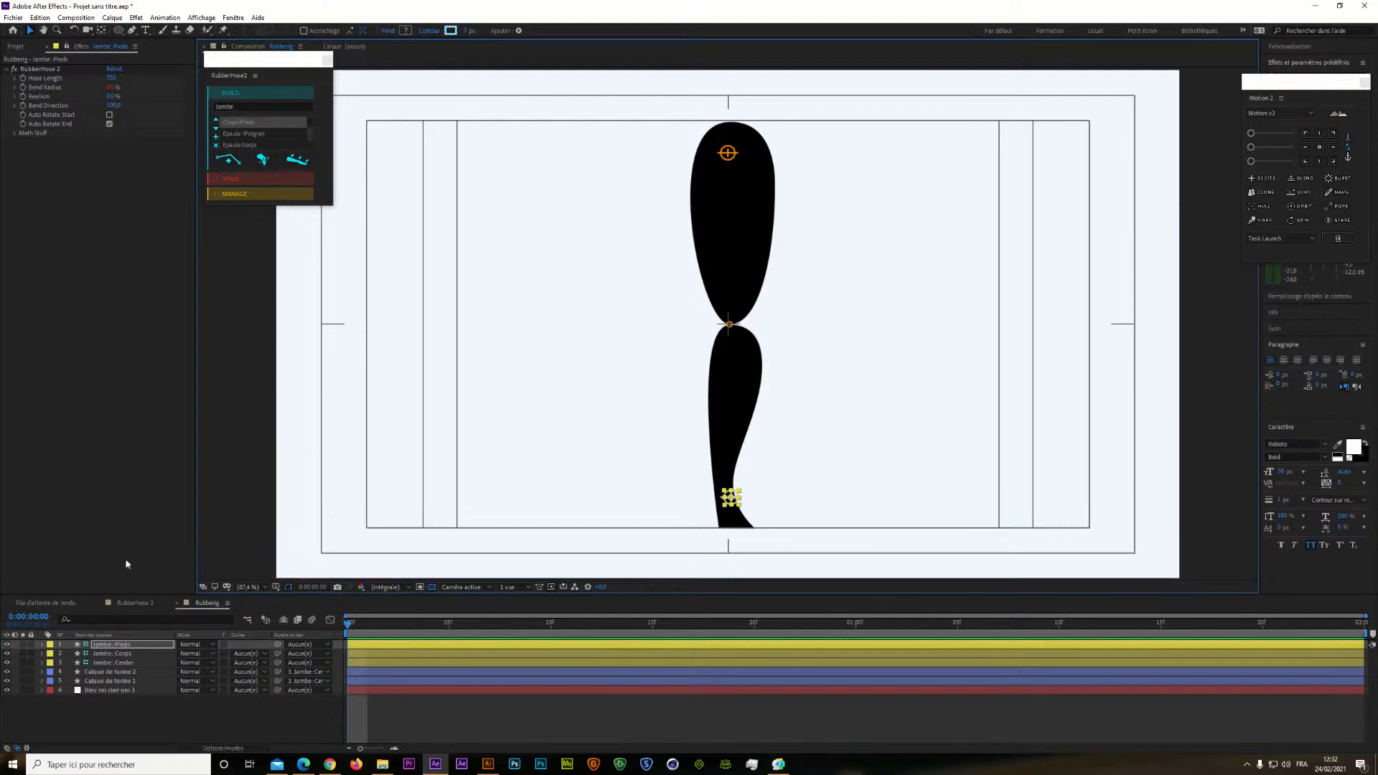
Adjust the Center Bias of the Jambe::Center layer so that the knee joint sits slightly above the composition centre
{"action": "left_click", "coordinate": [94, 663]}
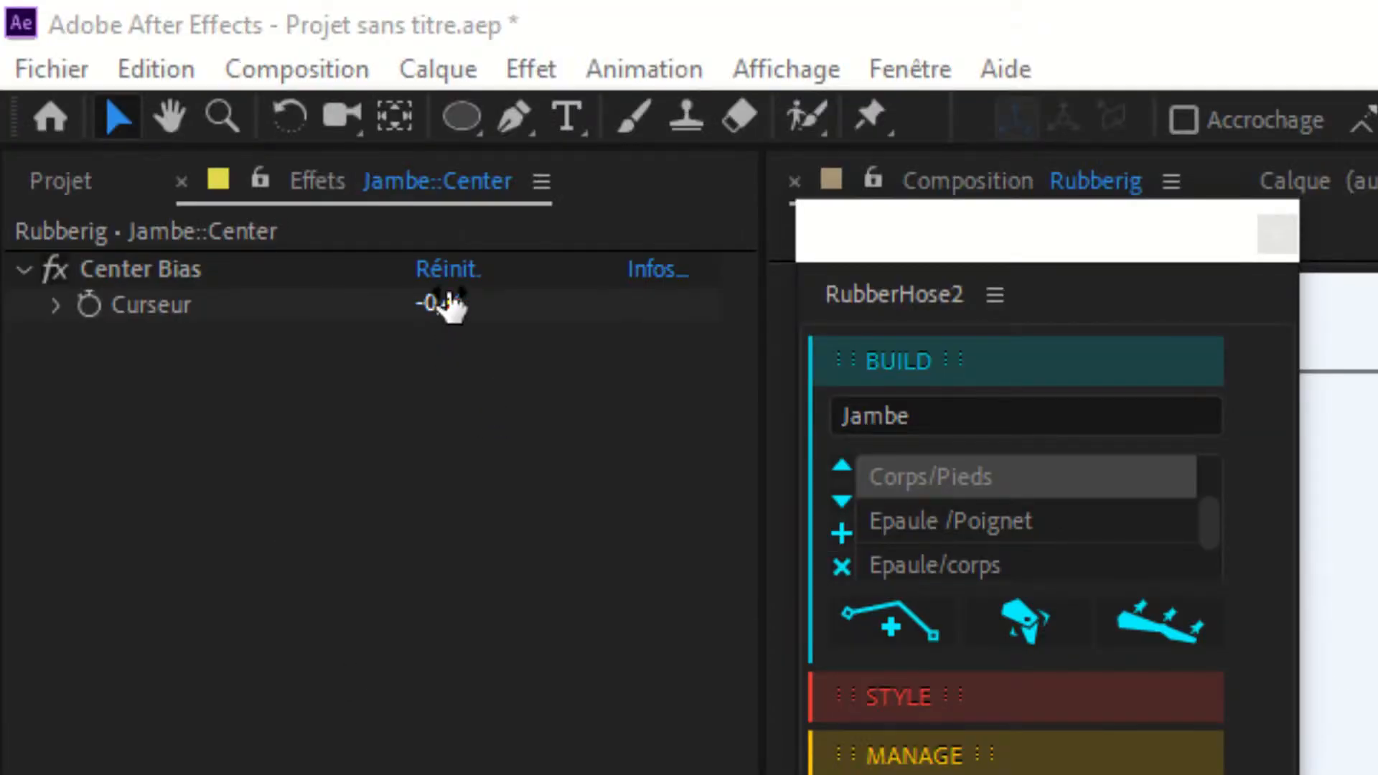
{"action": "left_click", "coordinate": [402, 304]}
{"action": "left_click_drag", "start_coordinate": [353, 301], "coordinate": [510, 308]}
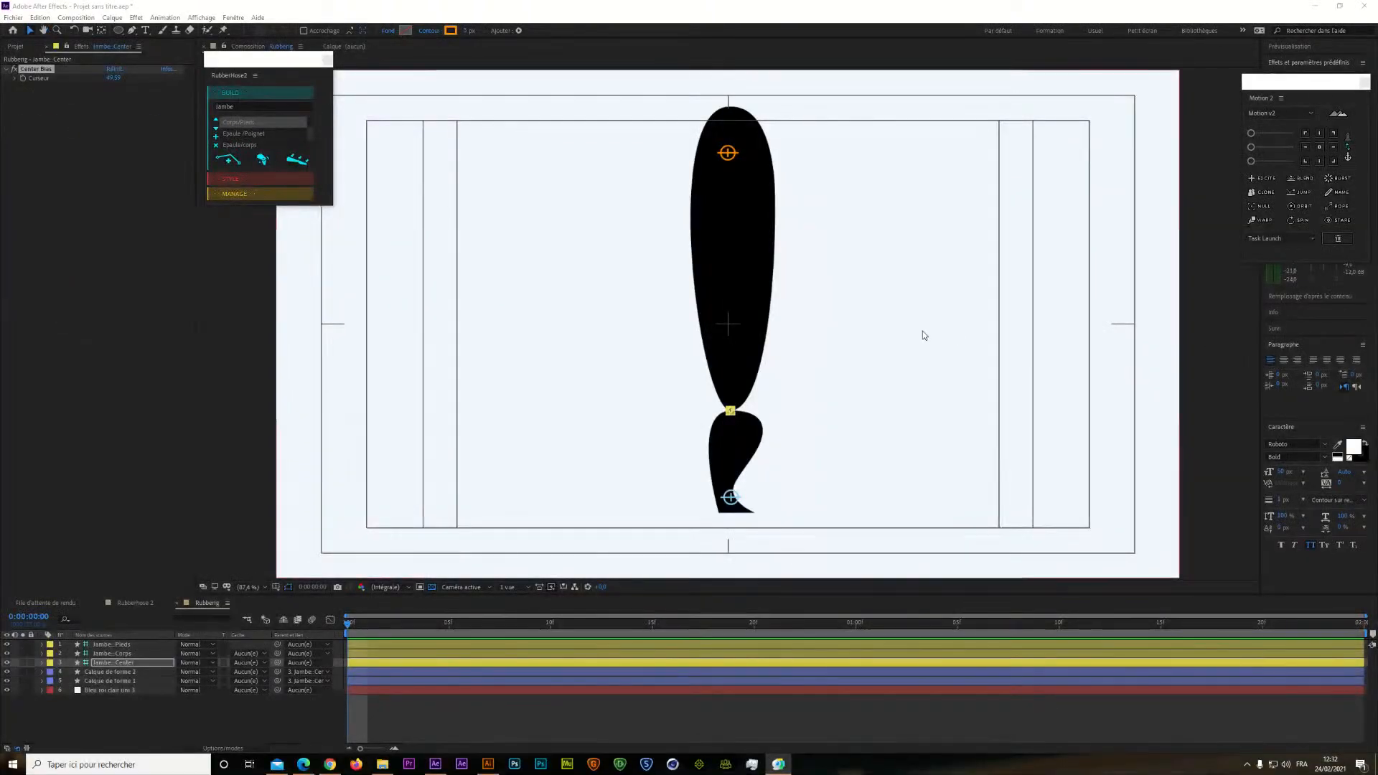
{"action": "left_click", "coordinate": [113, 77]}
{"action": "mouse_move", "coordinate": [105, 79]}
{"action": "left_mouse_down"}
{"action": "mouse_move", "coordinate": [50, 85]}
{"action": "mouse_move", "coordinate": [137, 99]}
{"action": "mouse_move", "coordinate": [107, 86]}
{"action": "left_mouse_up"}
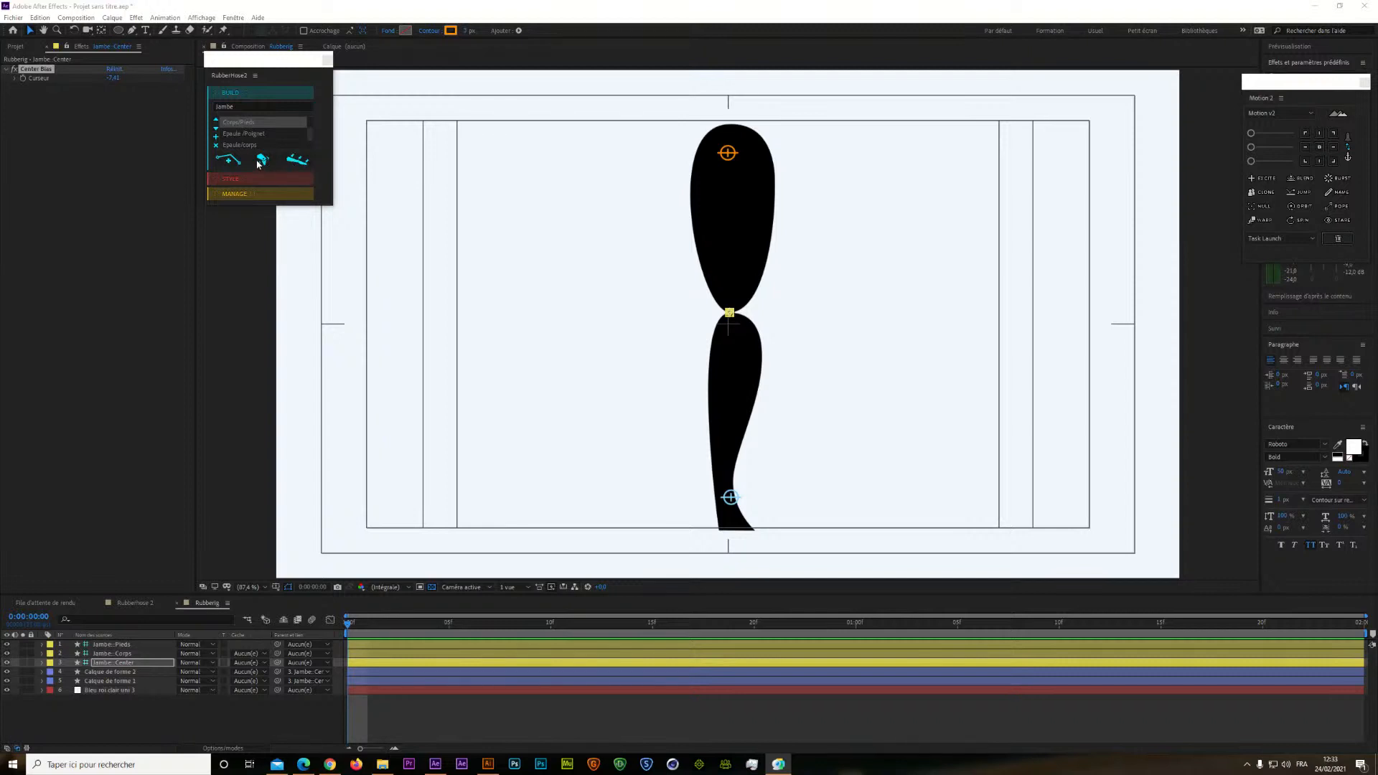
Create a new composition named Rubberpin with the HDTV 1080 25 preset
{"action": "left_click", "coordinate": [279, 65]}
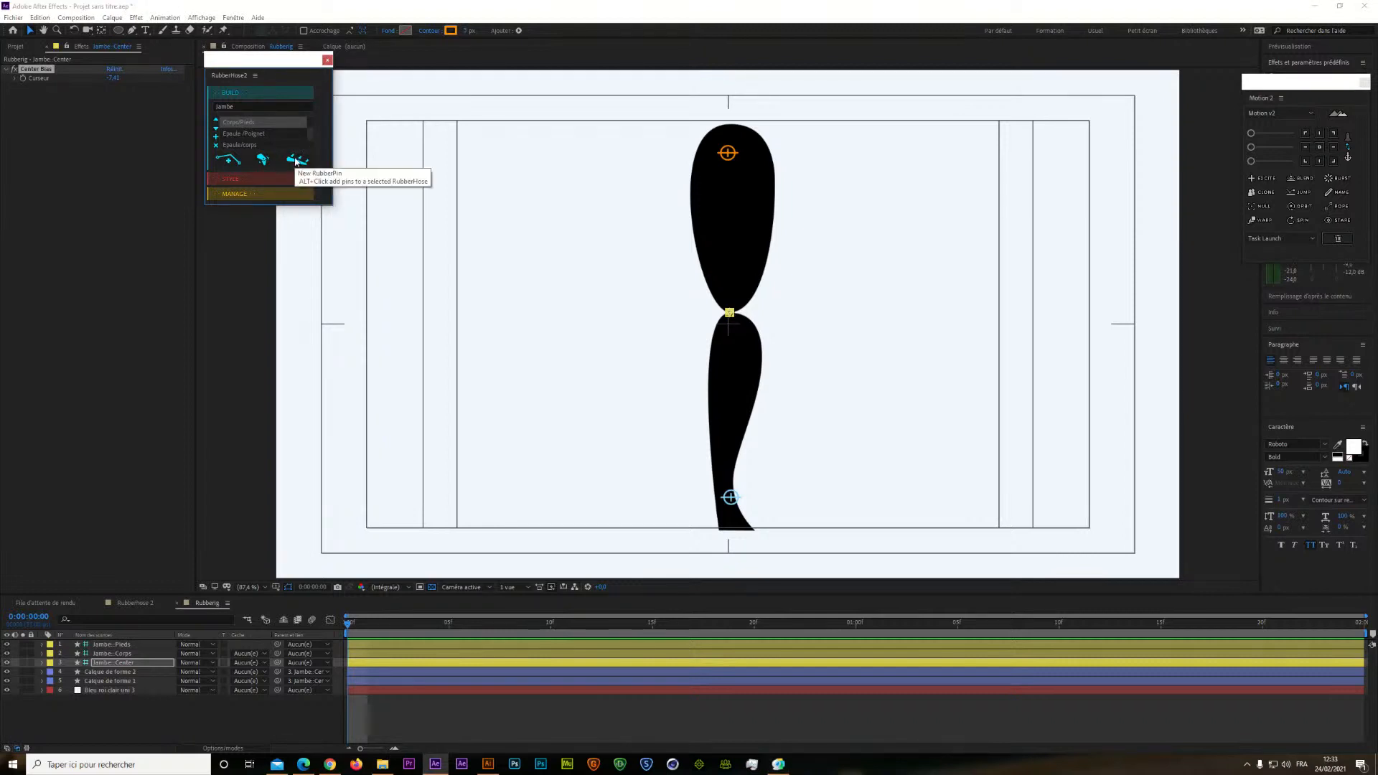
{"action": "left_click", "coordinate": [16, 47]}
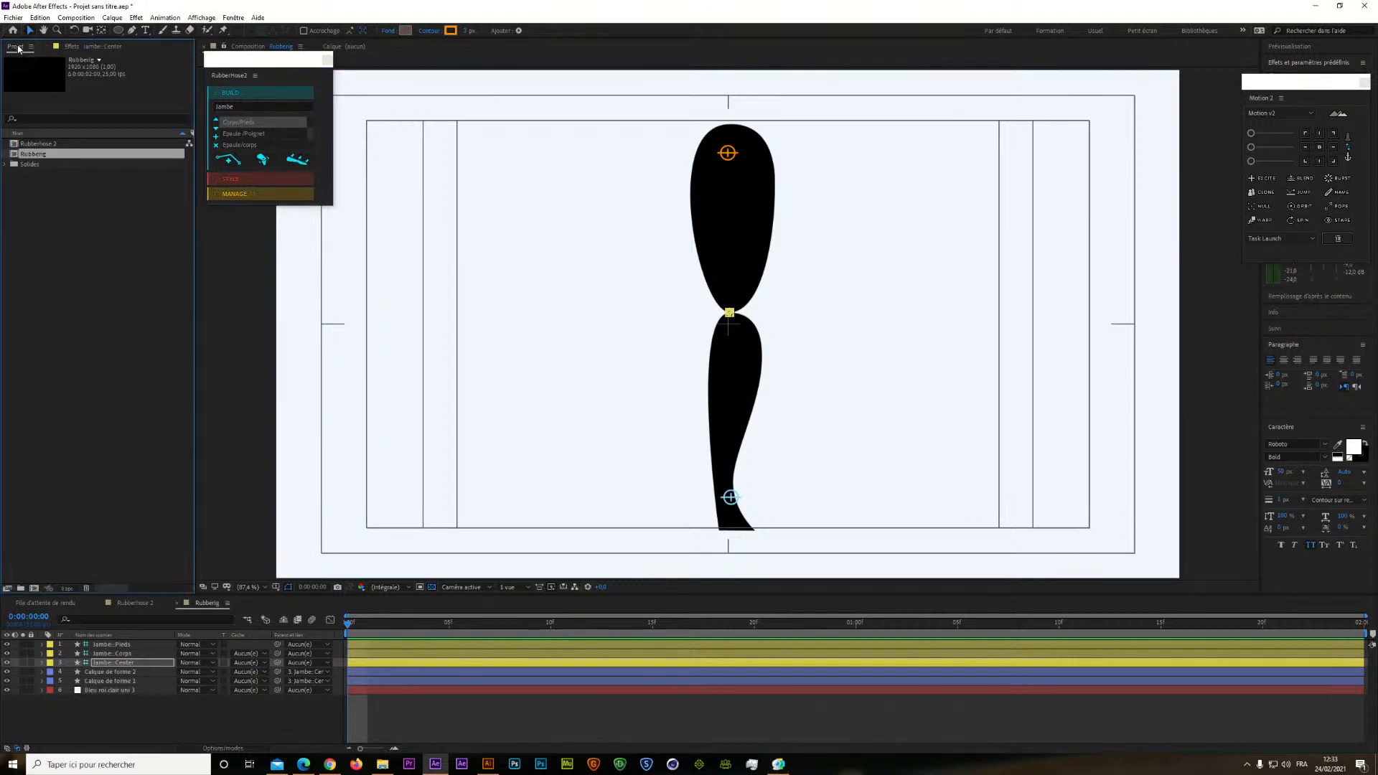
{"action": "left_click", "coordinate": [74, 301]}
{"action": "left_click", "coordinate": [35, 588]}
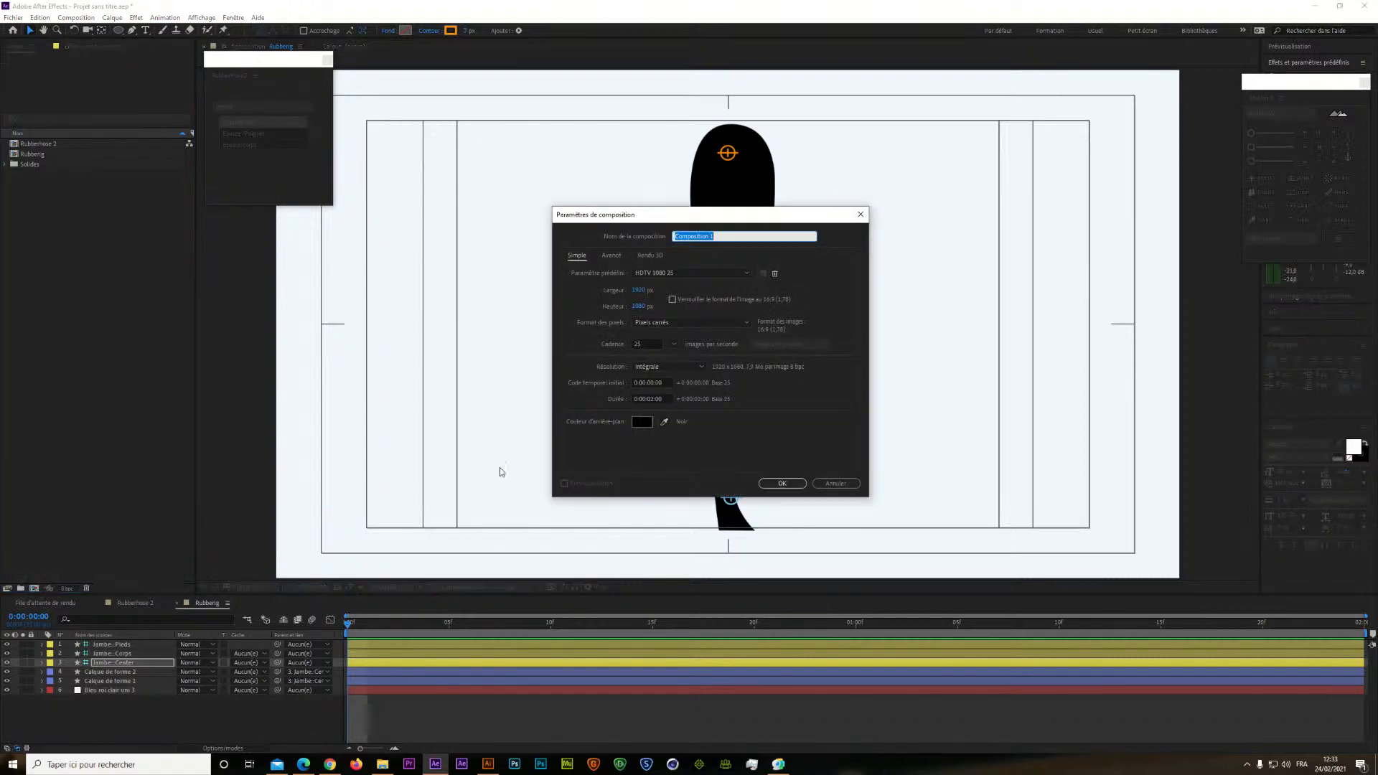
{"action": "type", "text": "Rubberpin"}
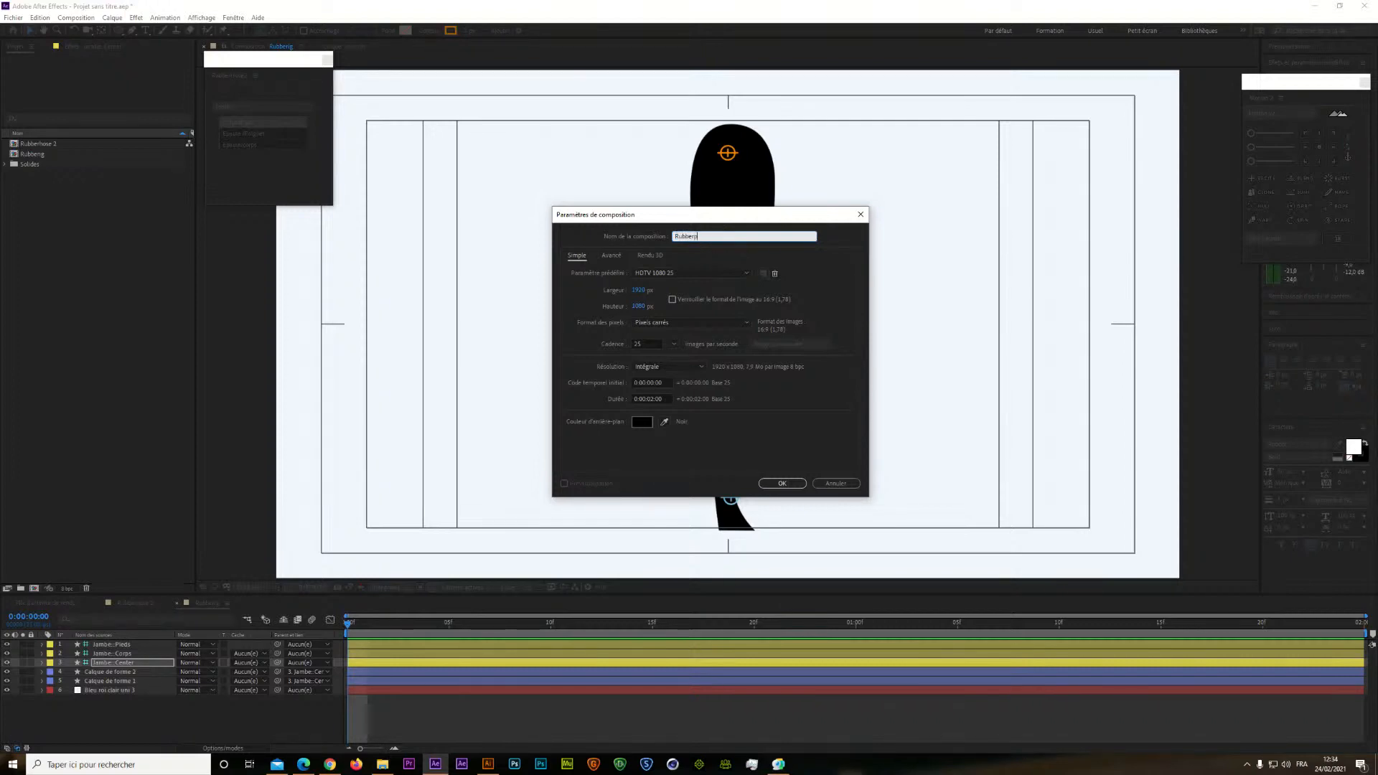
{"action": "left_click", "coordinate": [780, 485]}
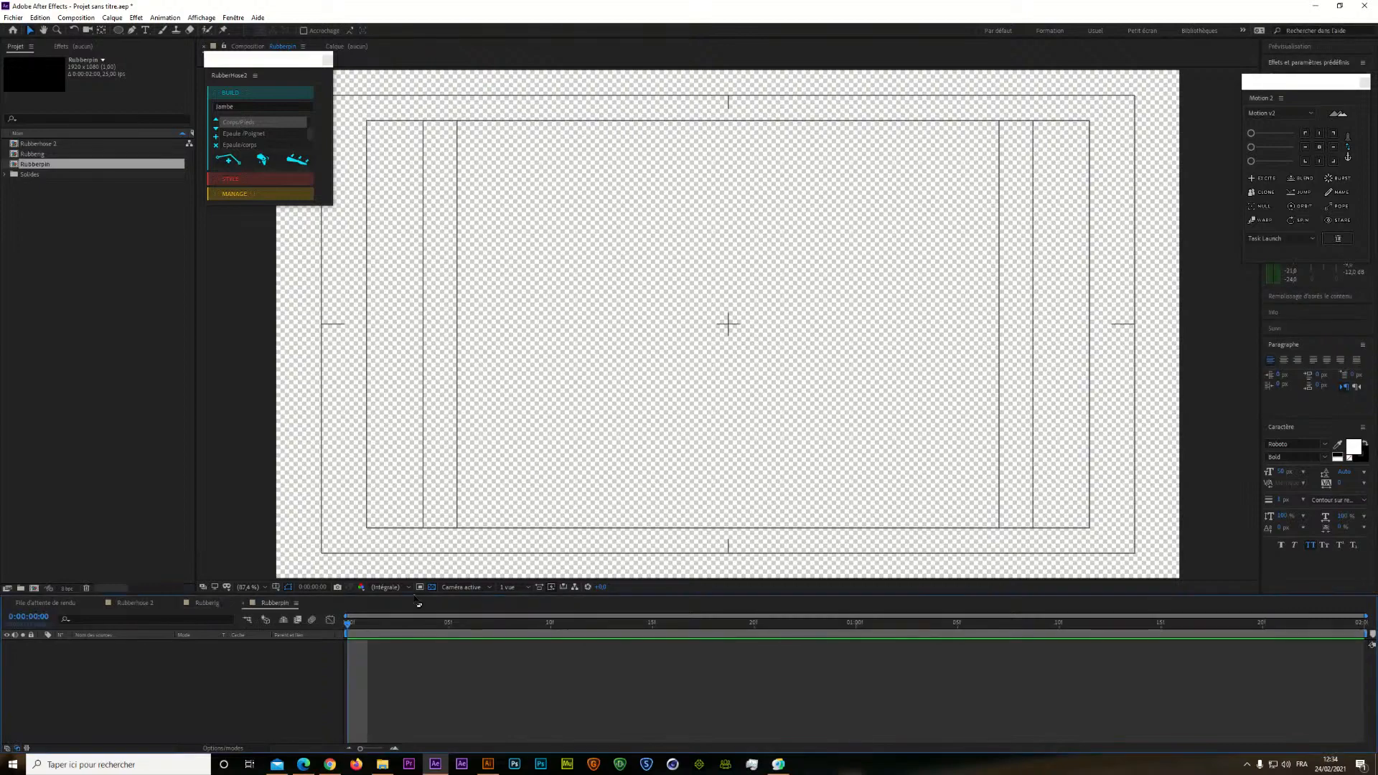
Add a very light blue solid layer as the background of the Rubberpin composition
{"action": "right_click", "coordinate": [234, 648]}
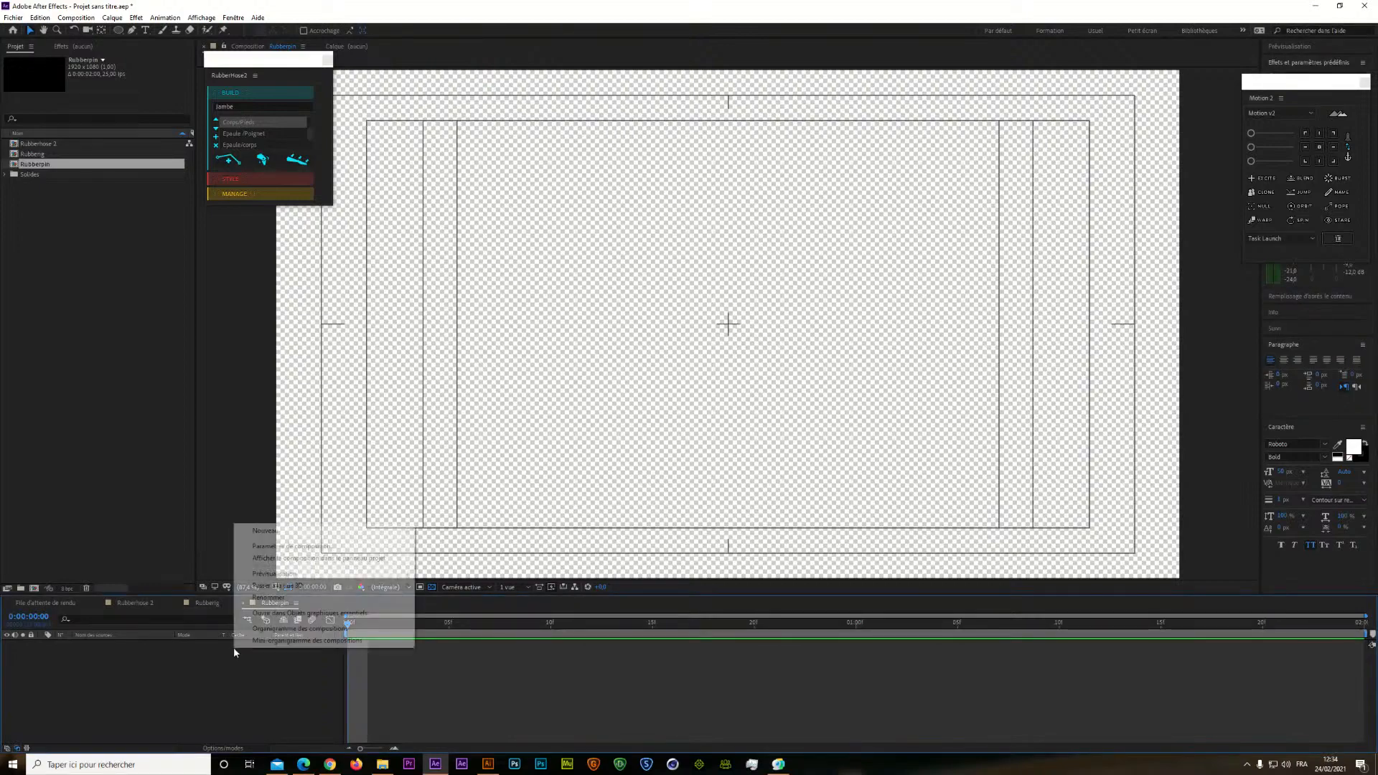
{"action": "mouse_move", "coordinate": [366, 529]}
{"action": "left_click", "coordinate": [442, 558]}
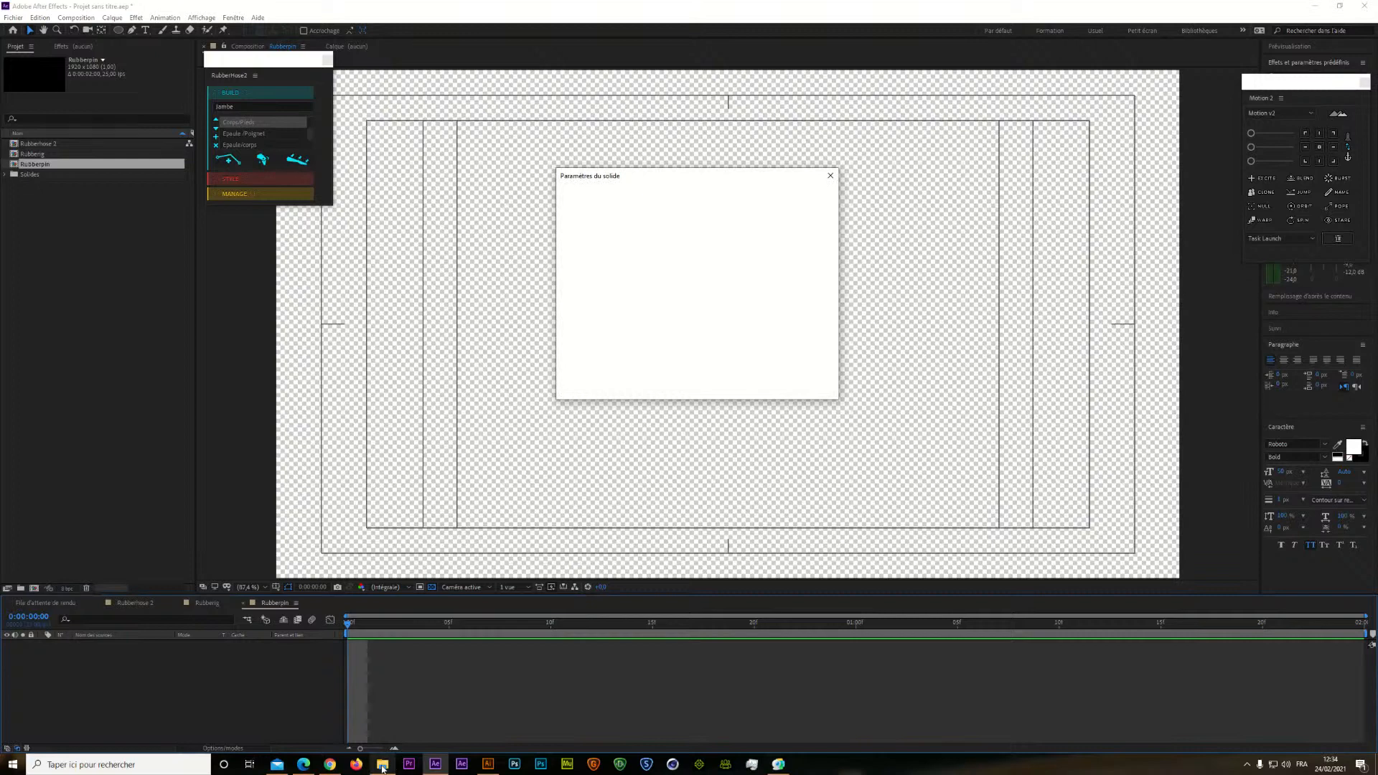
{"action": "left_click", "coordinate": [763, 389]}
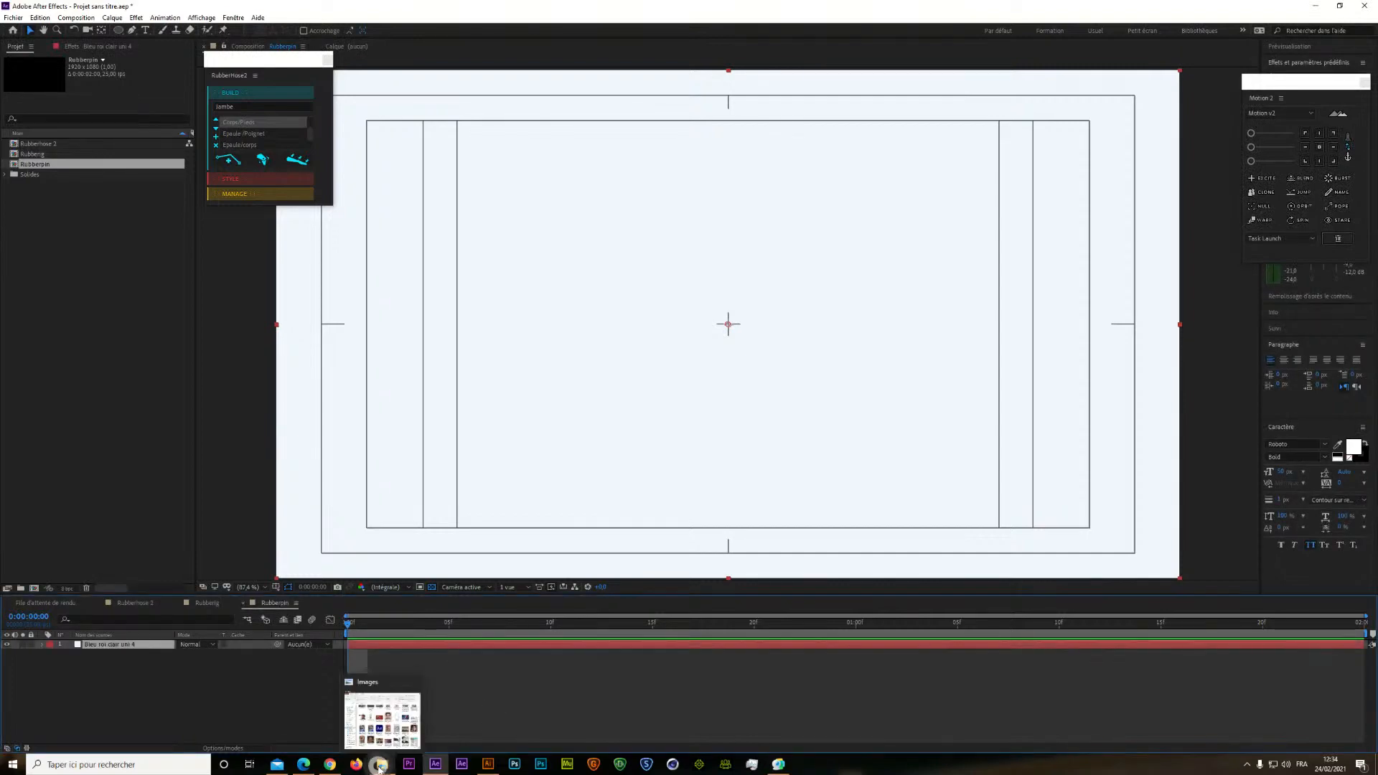
Import the Bras.png image from File Explorer and place it above the background solid in the Rubberpin composition
{"action": "left_click", "coordinate": [381, 767]}
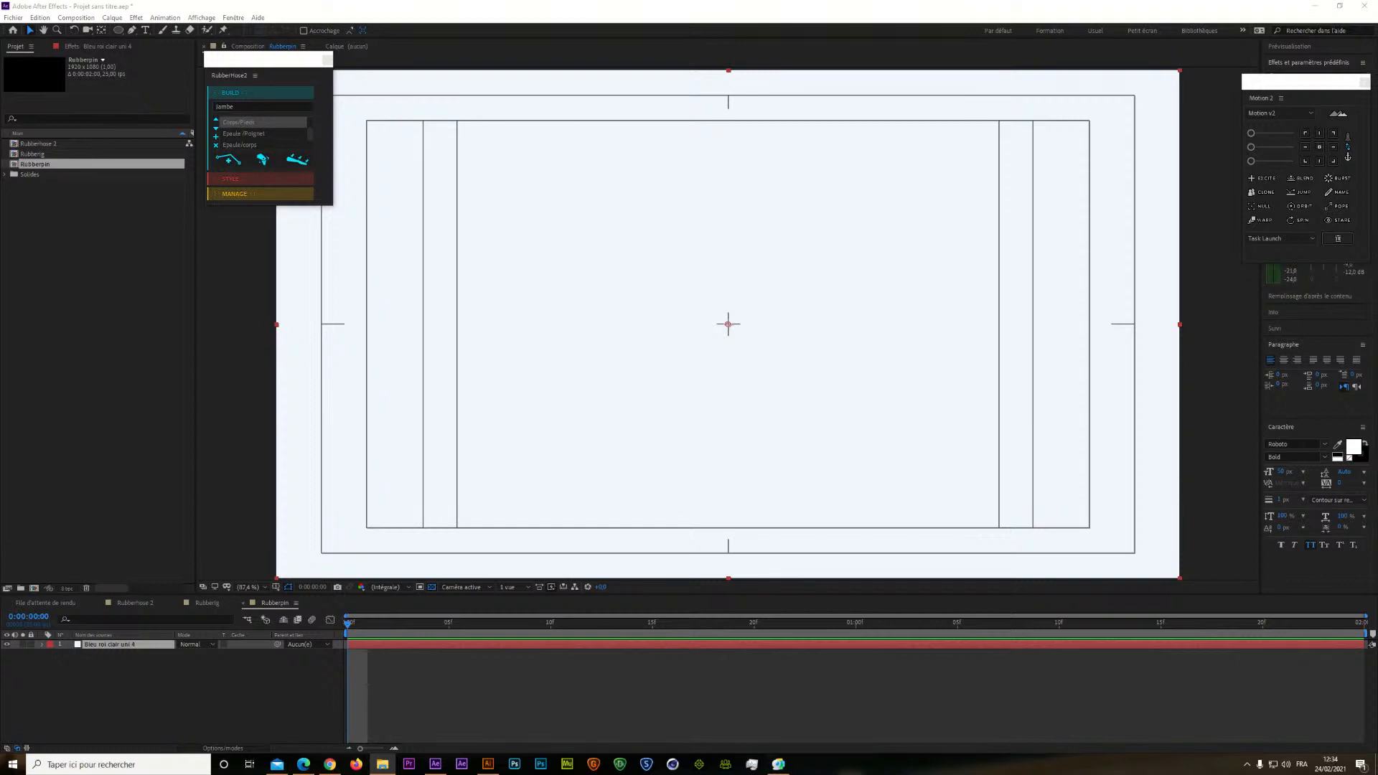
{"action": "left_click_drag", "start_coordinate": [1025, 261], "coordinate": [97, 240]}
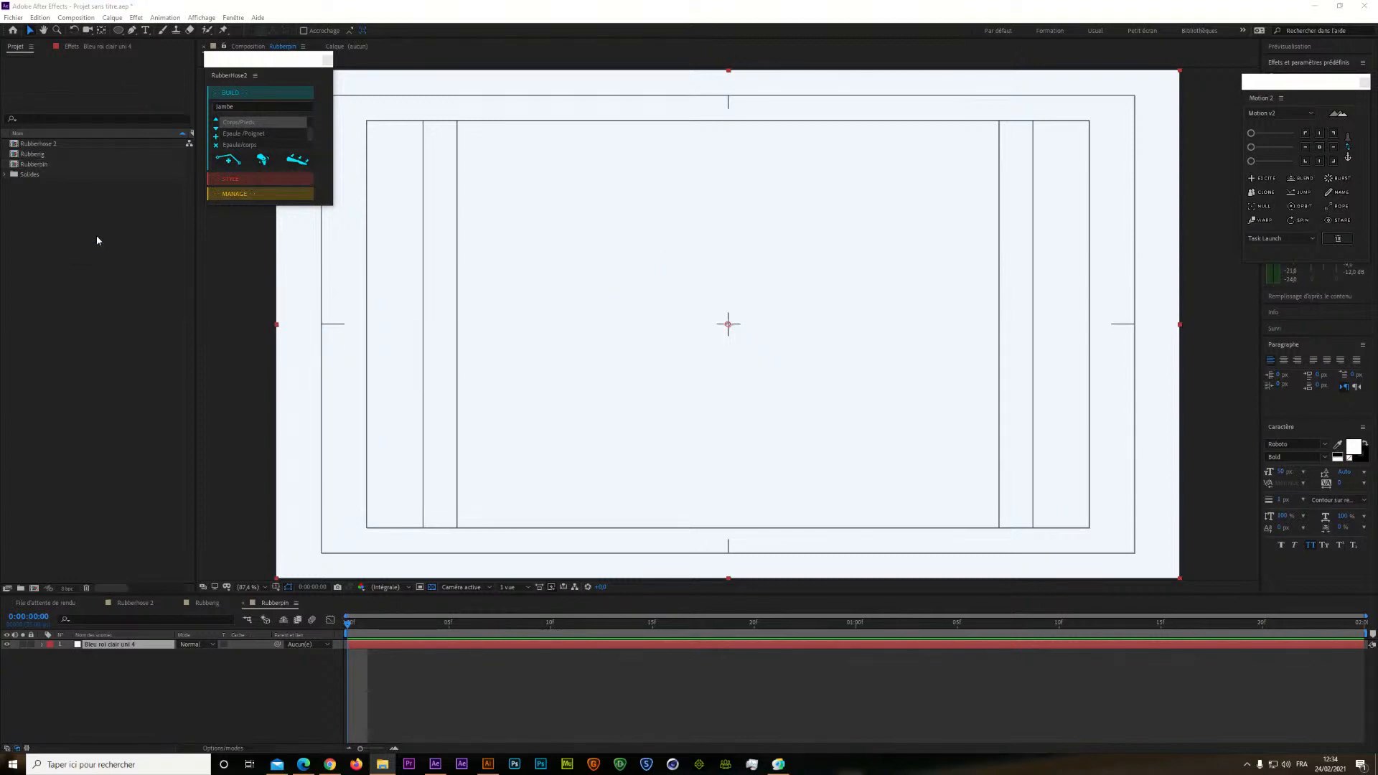
{"action": "left_click", "coordinate": [1131, 150]}
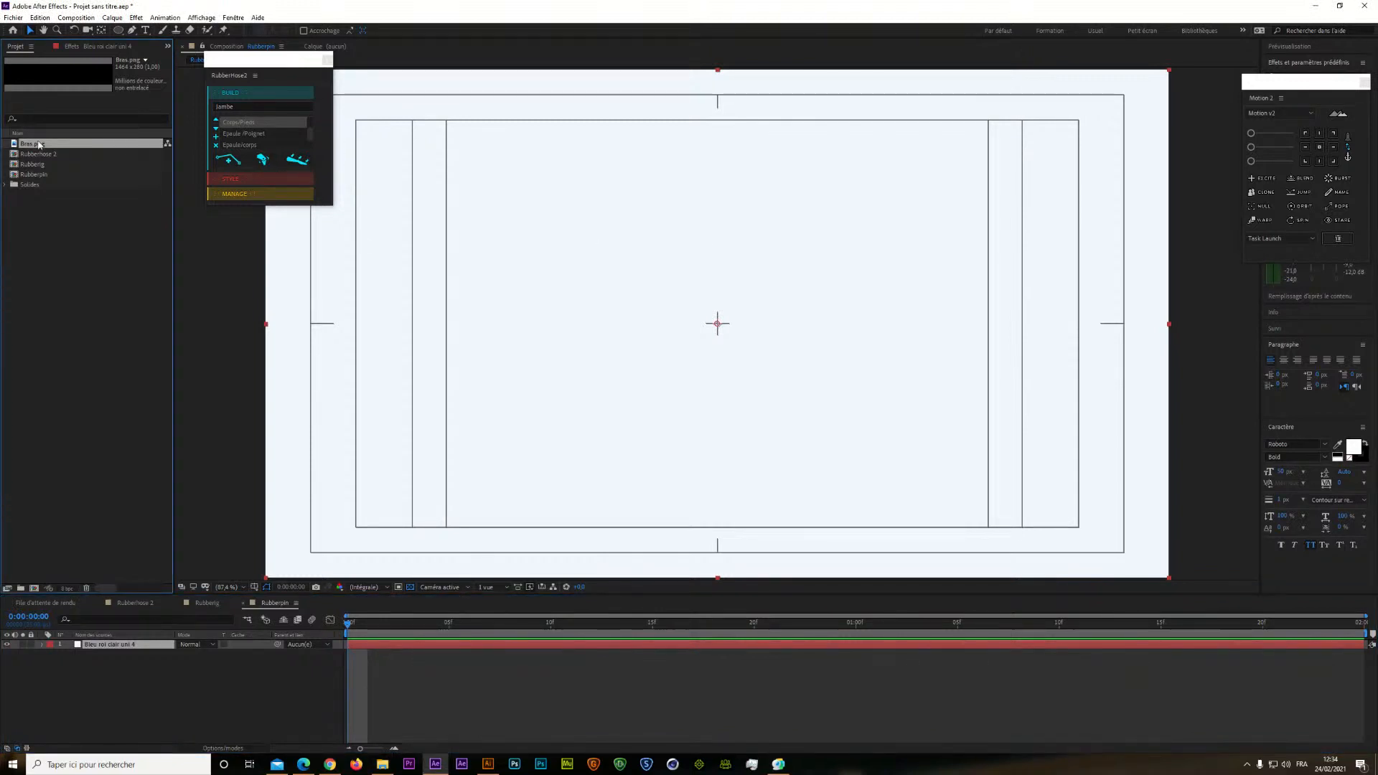
{"action": "left_click_drag", "start_coordinate": [39, 145], "coordinate": [74, 648]}
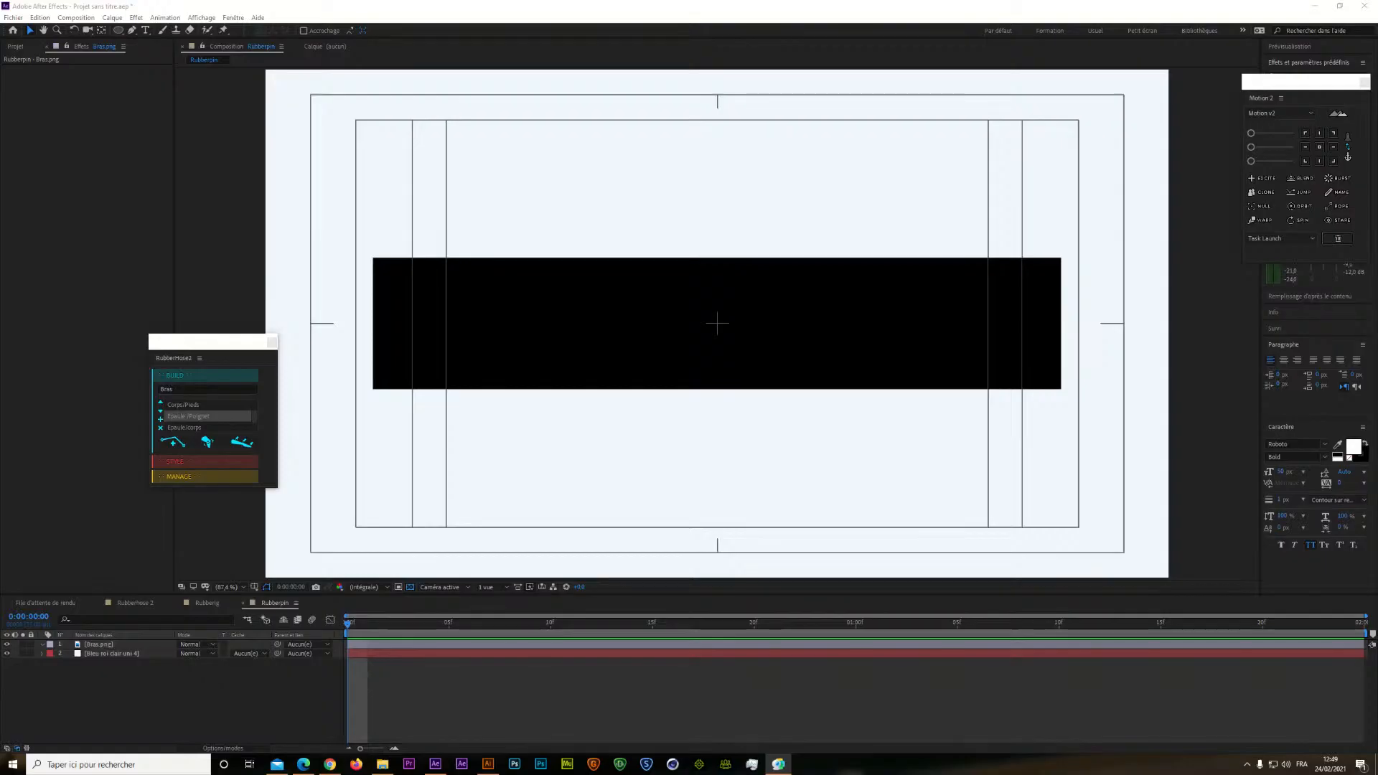
Place three puppet pins on the black arm image with the Puppet Pin tool: left end, right end, and centre
{"action": "left_click", "coordinate": [224, 30]}
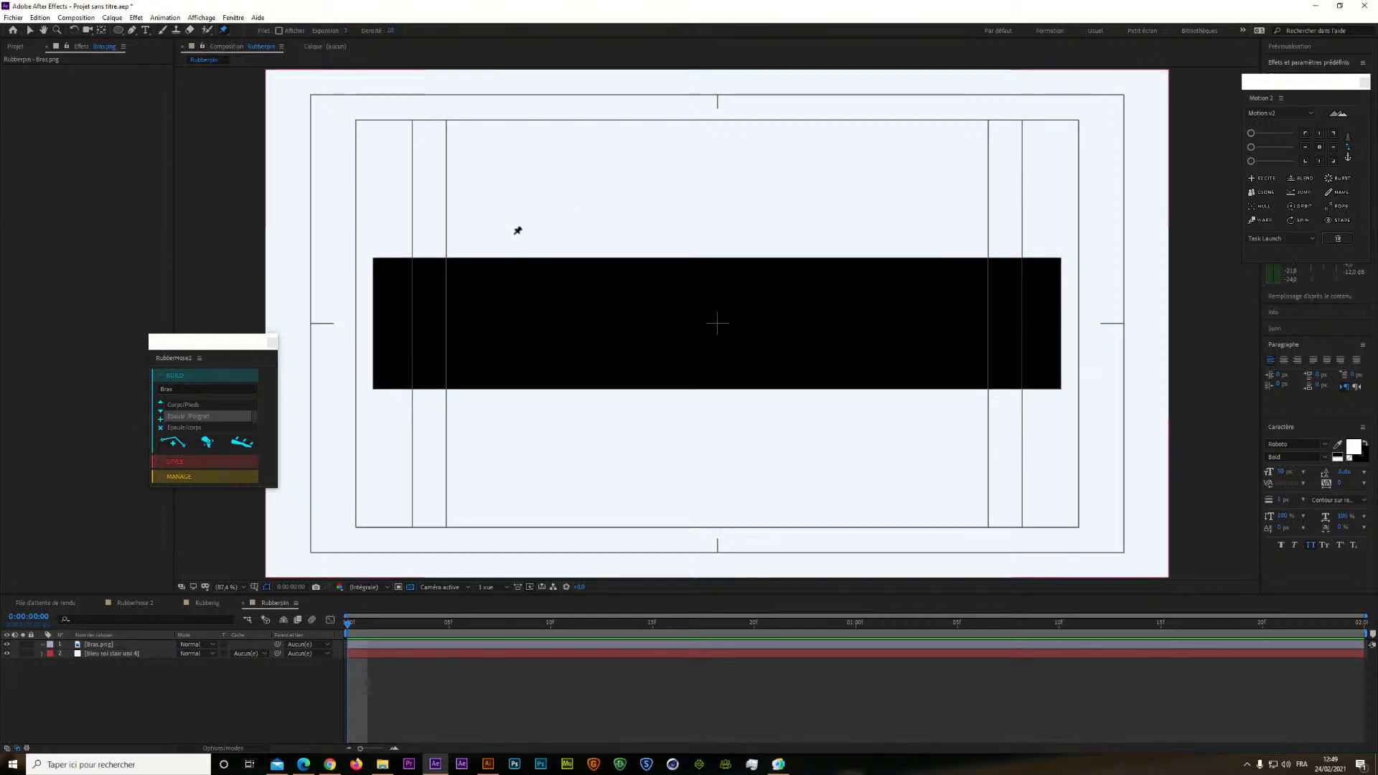
{"action": "left_click", "coordinate": [382, 319]}
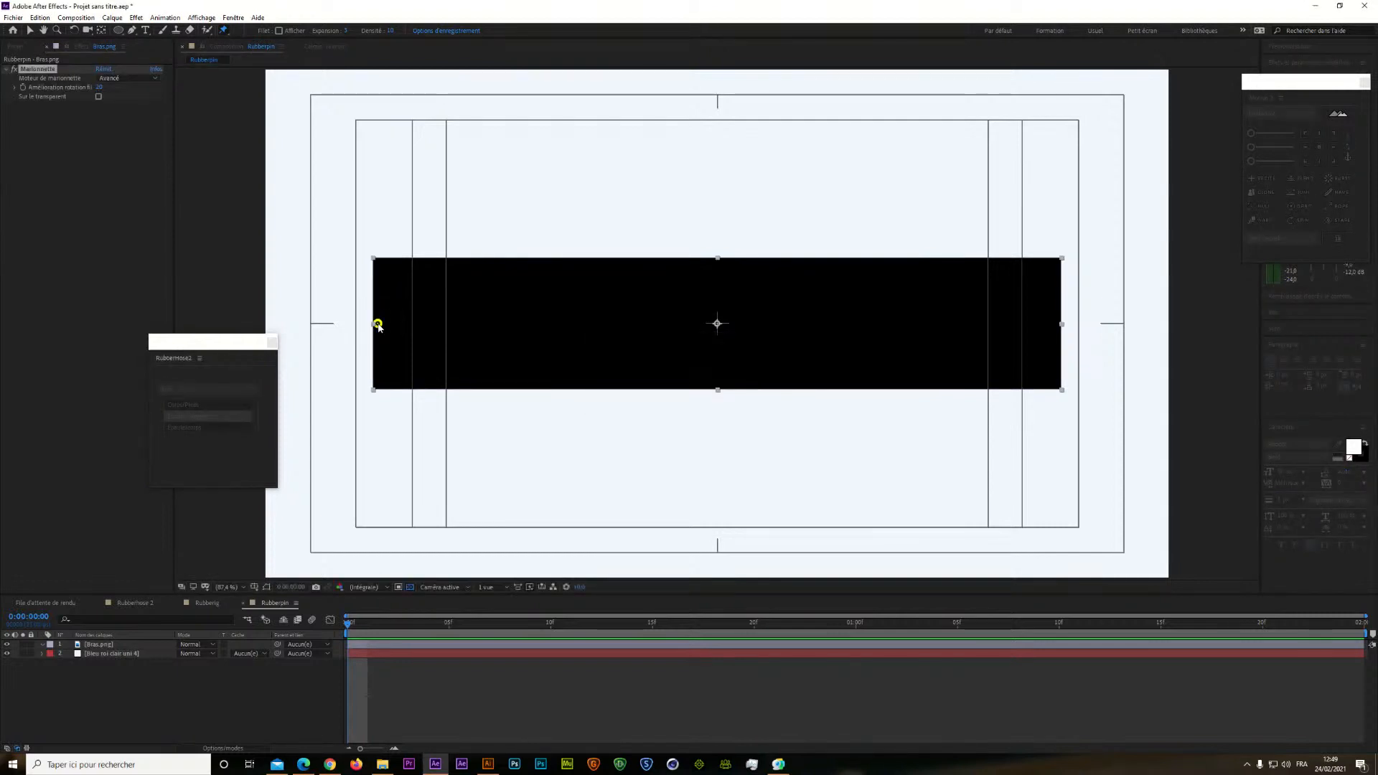
{"action": "left_click", "coordinate": [1059, 323]}
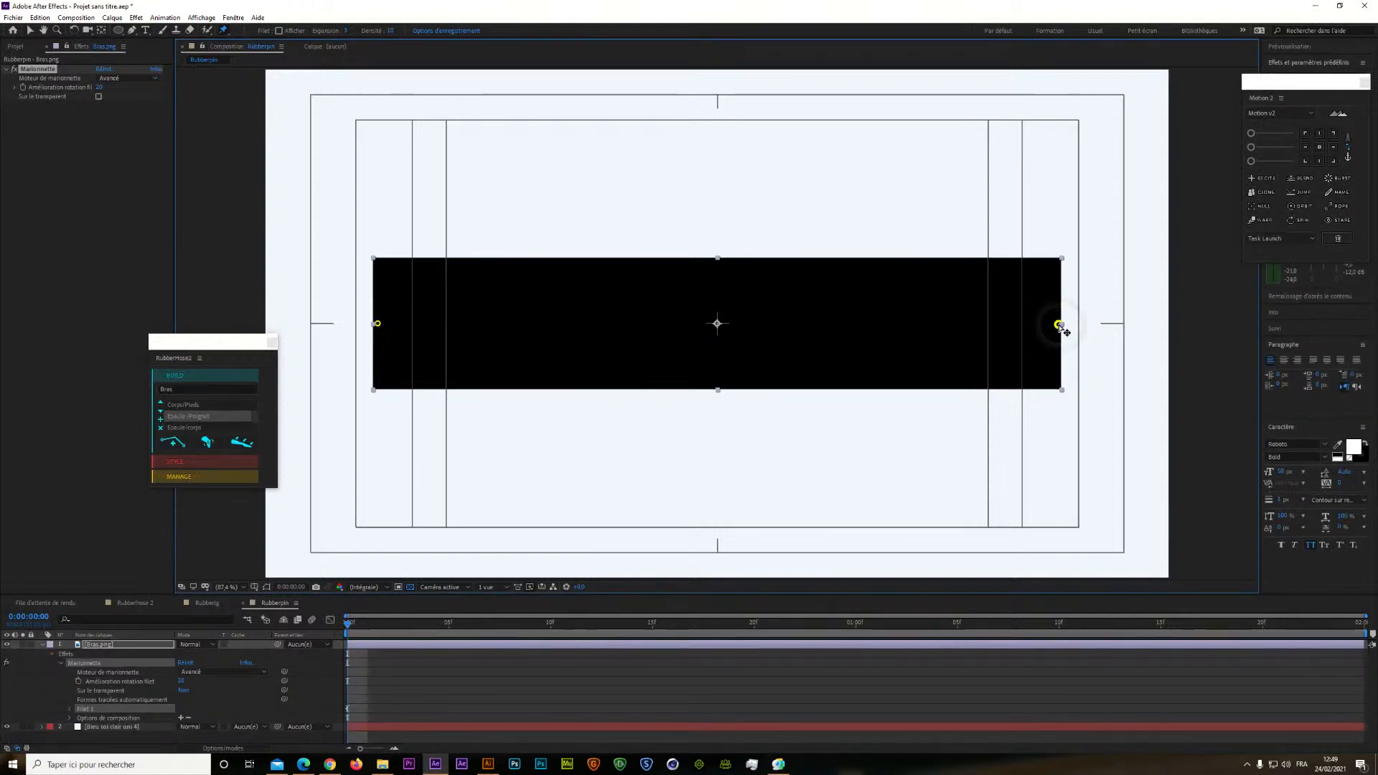
{"action": "left_click", "coordinate": [717, 324]}
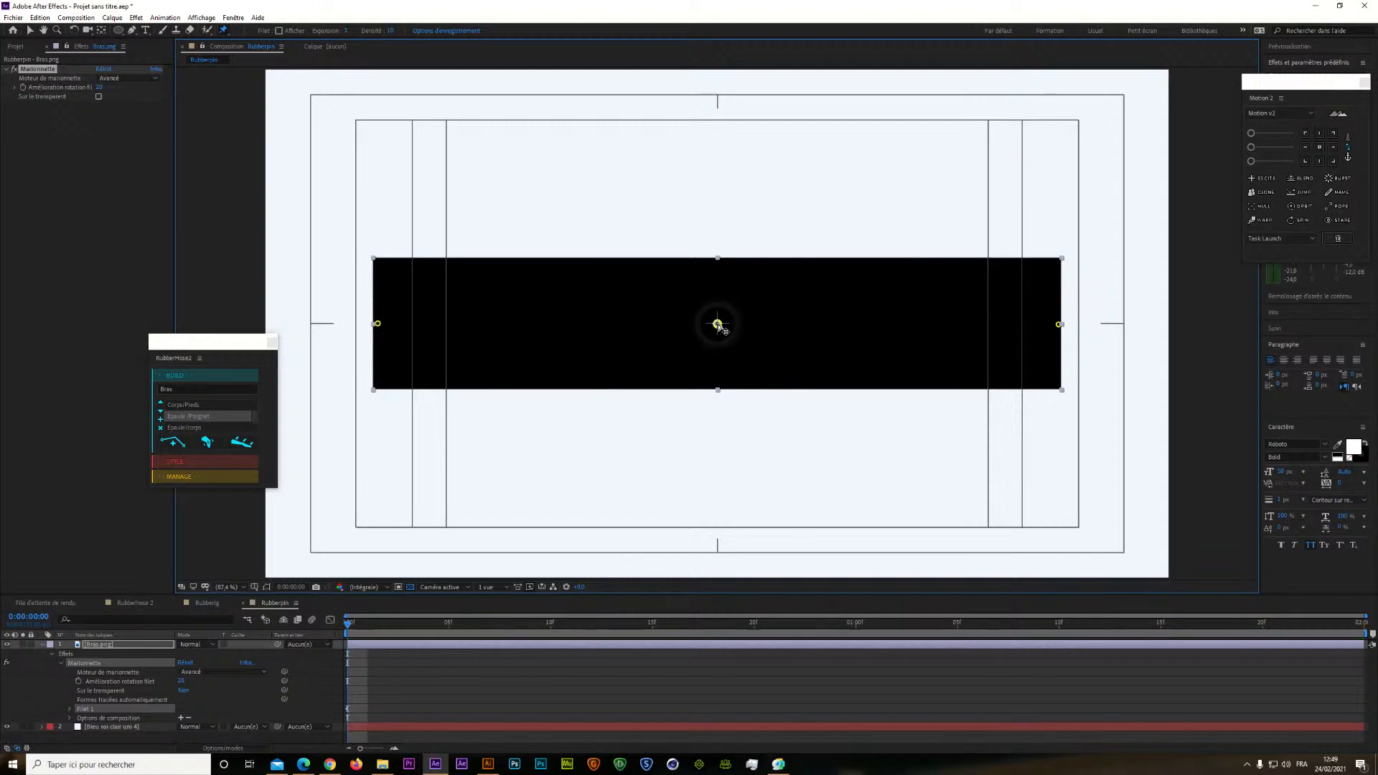
Reveal the keyframed properties of the Bras.png layer and select the Position keyframes of all three puppet pins
{"action": "left_click", "coordinate": [113, 644]}
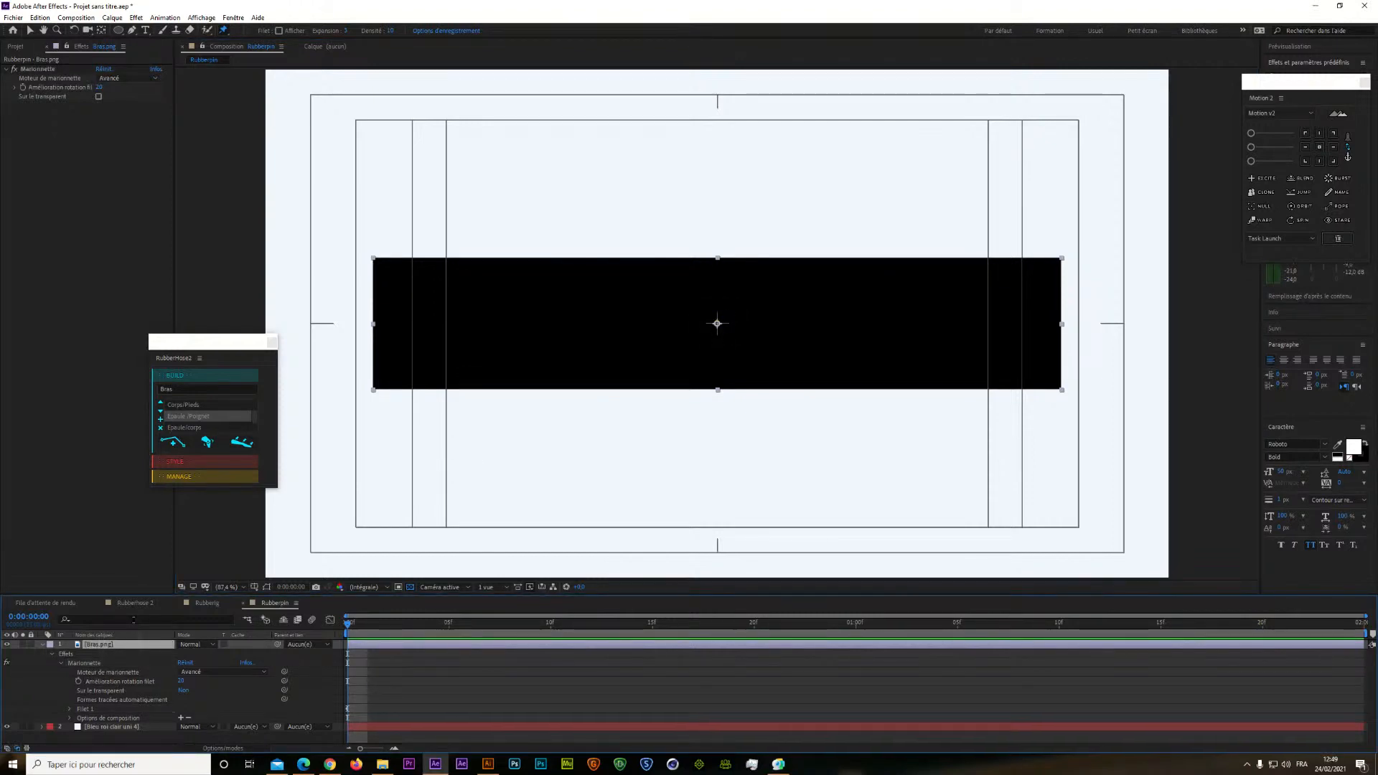
{"action": "key", "text": "u"}
{"action": "left_click_drag", "start_coordinate": [356, 728], "coordinate": [338, 692]}
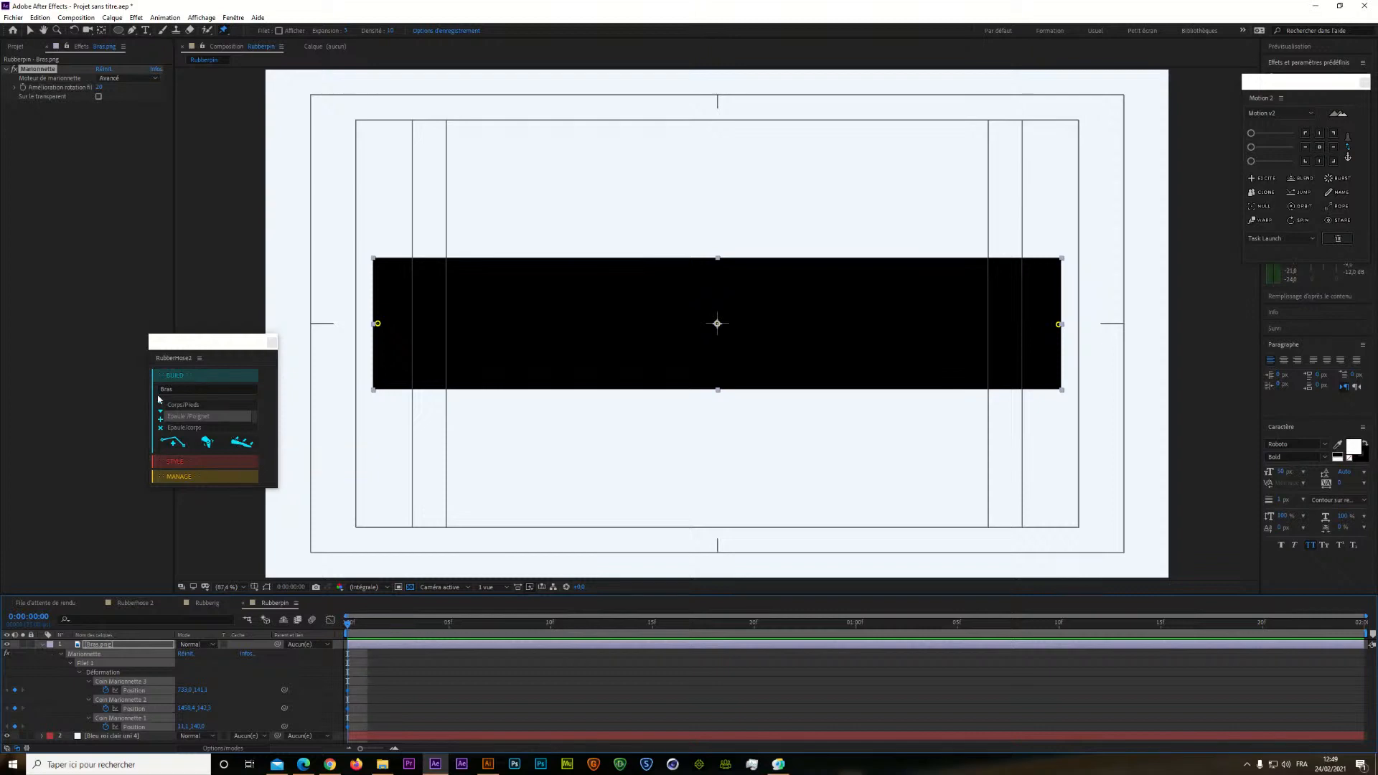
Build the Bras RubberPin rig with Epaule/Poignet controllers from the selected pin keyframes, and move the wrist controller to test the arm's bend
{"action": "left_click", "coordinate": [242, 442]}
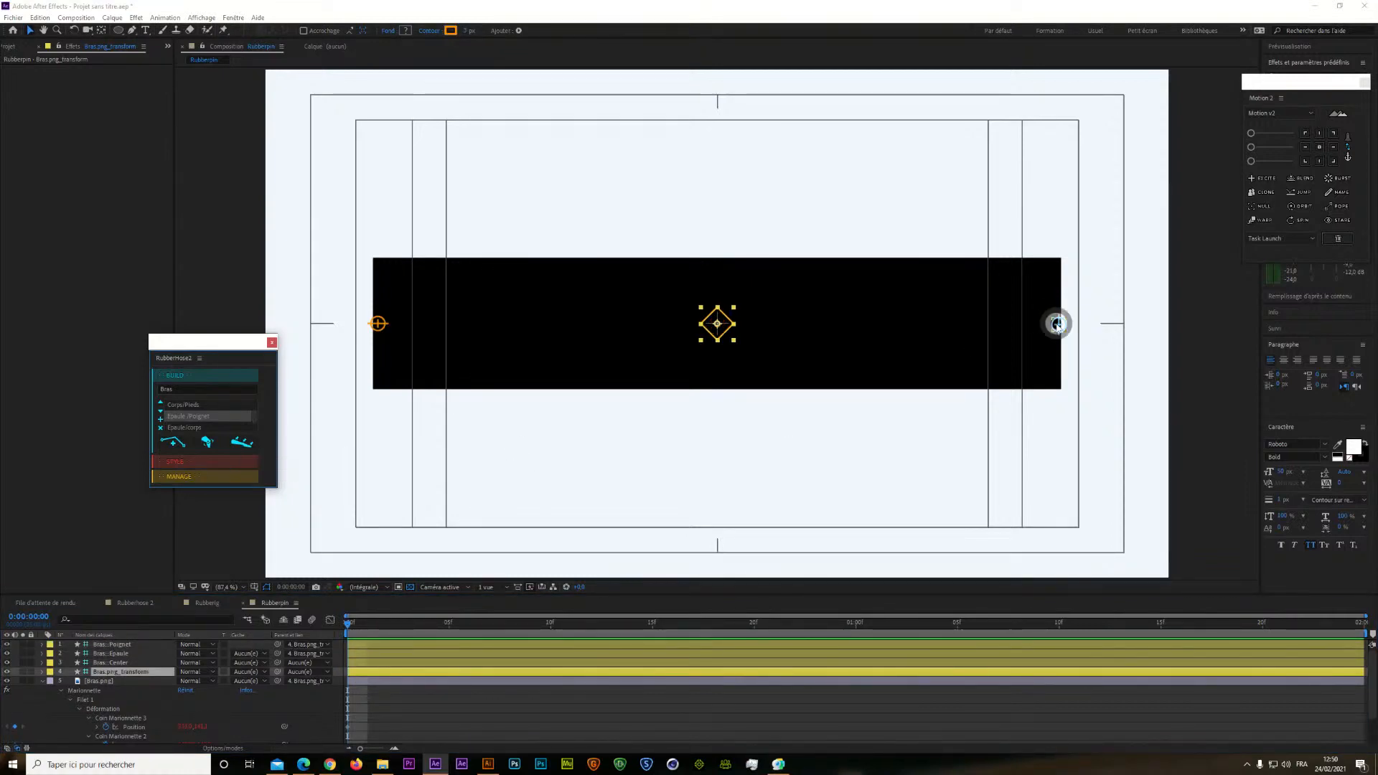
{"action": "left_click", "coordinate": [1058, 324]}
{"action": "left_click_drag", "start_coordinate": [1055, 316], "coordinate": [934, 267]}
{"action": "left_click_drag", "start_coordinate": [913, 354], "coordinate": [1059, 331]}
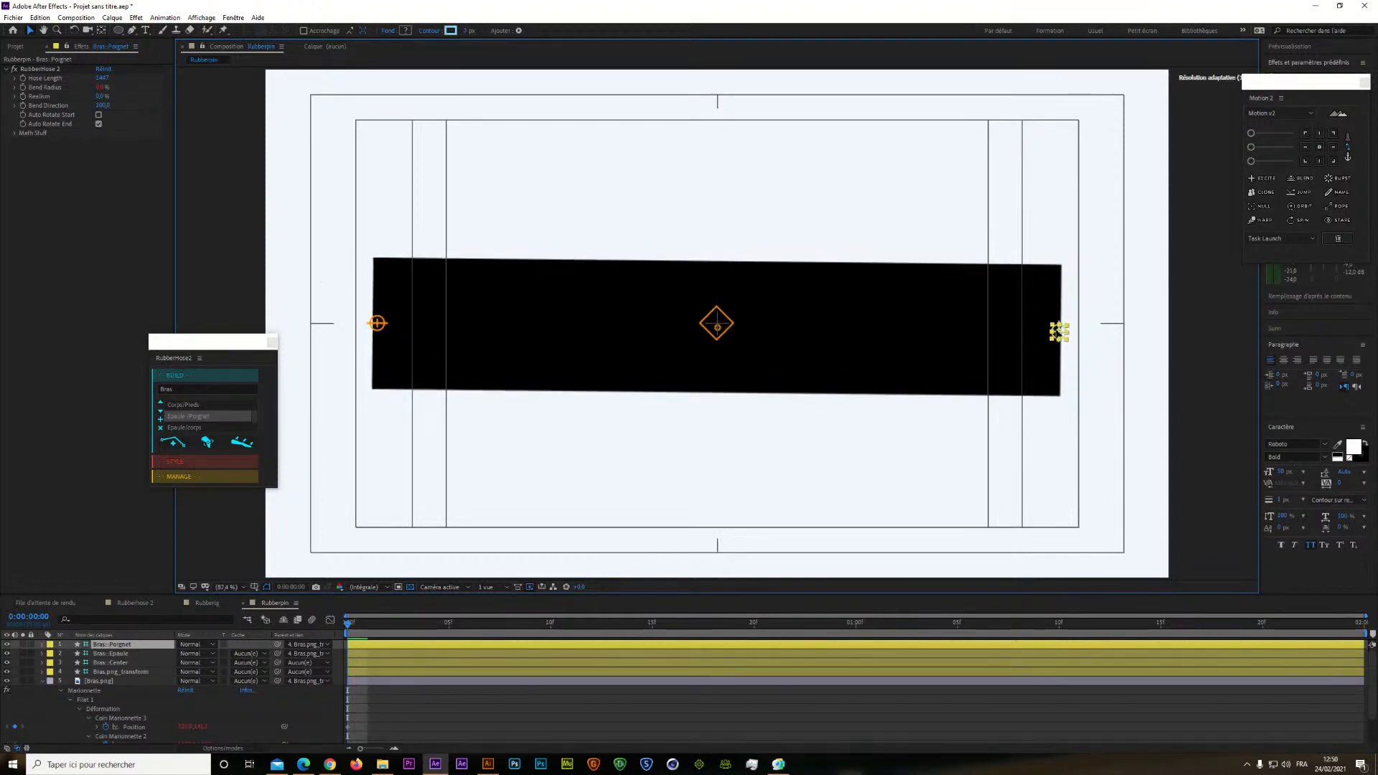
Examine the wrist controller's RubberHose 2 effect and compare it with the arm in the Rubberhose 2 composition
{"action": "left_click", "coordinate": [53, 71]}
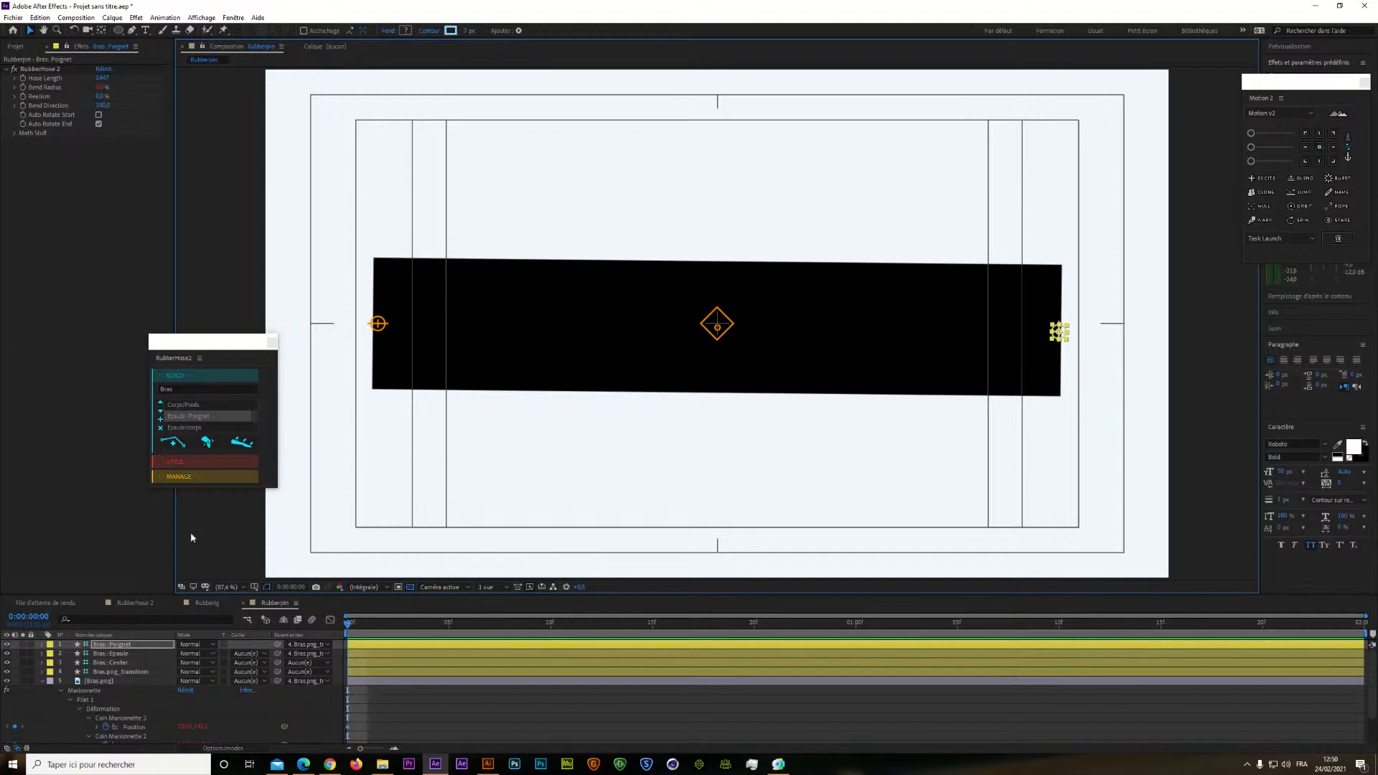
{"action": "left_click", "coordinate": [135, 603]}
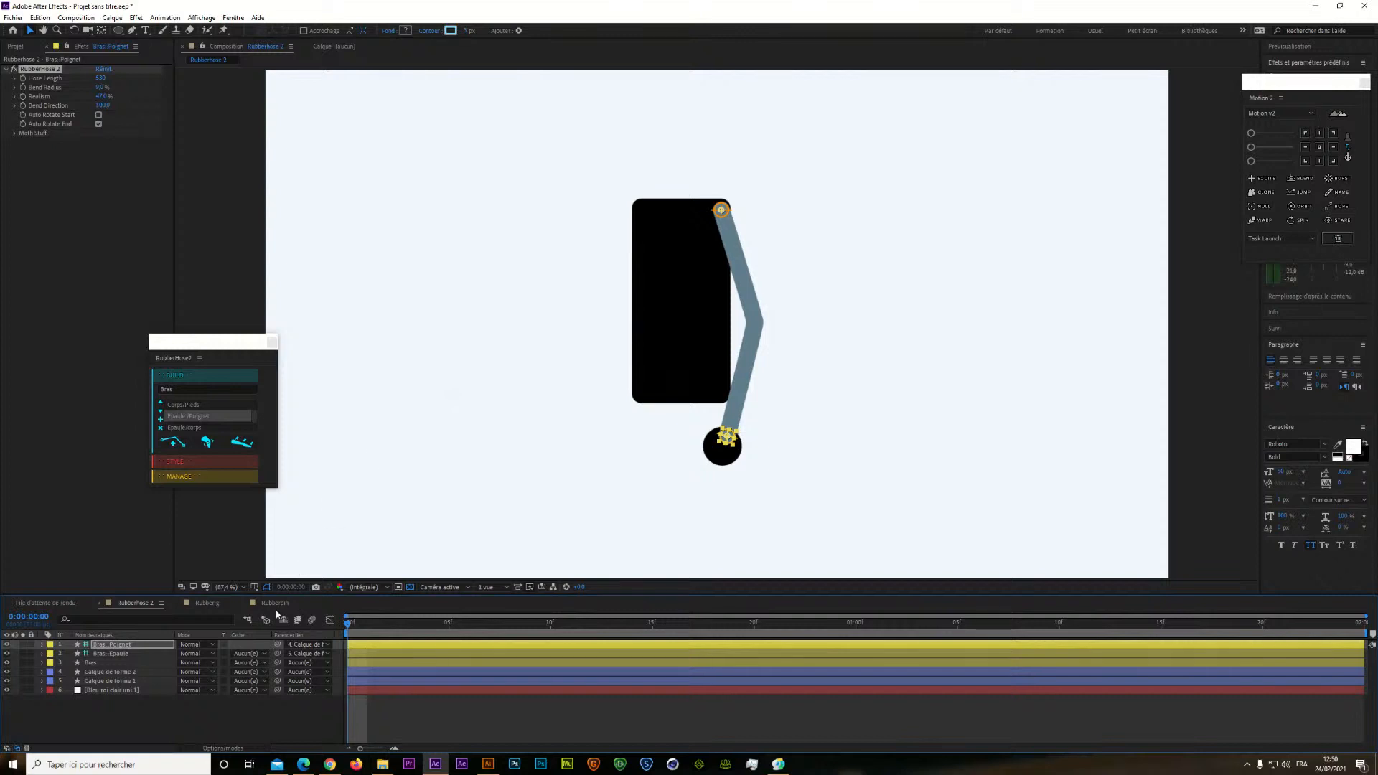
{"action": "left_click", "coordinate": [275, 603]}
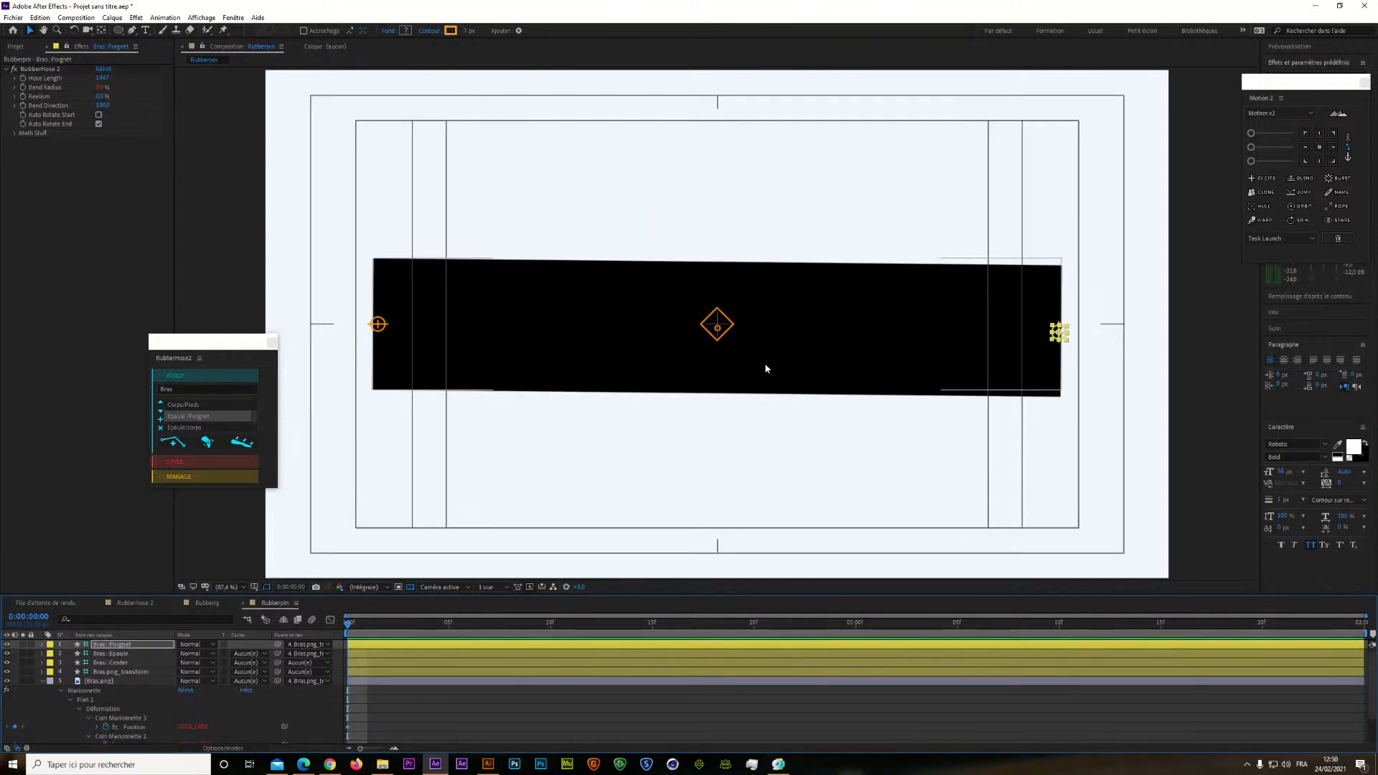
Collapse the properties of the Bras.png layer in the Rubberpin composition and clear the layer selection
{"action": "left_click", "coordinate": [631, 290]}
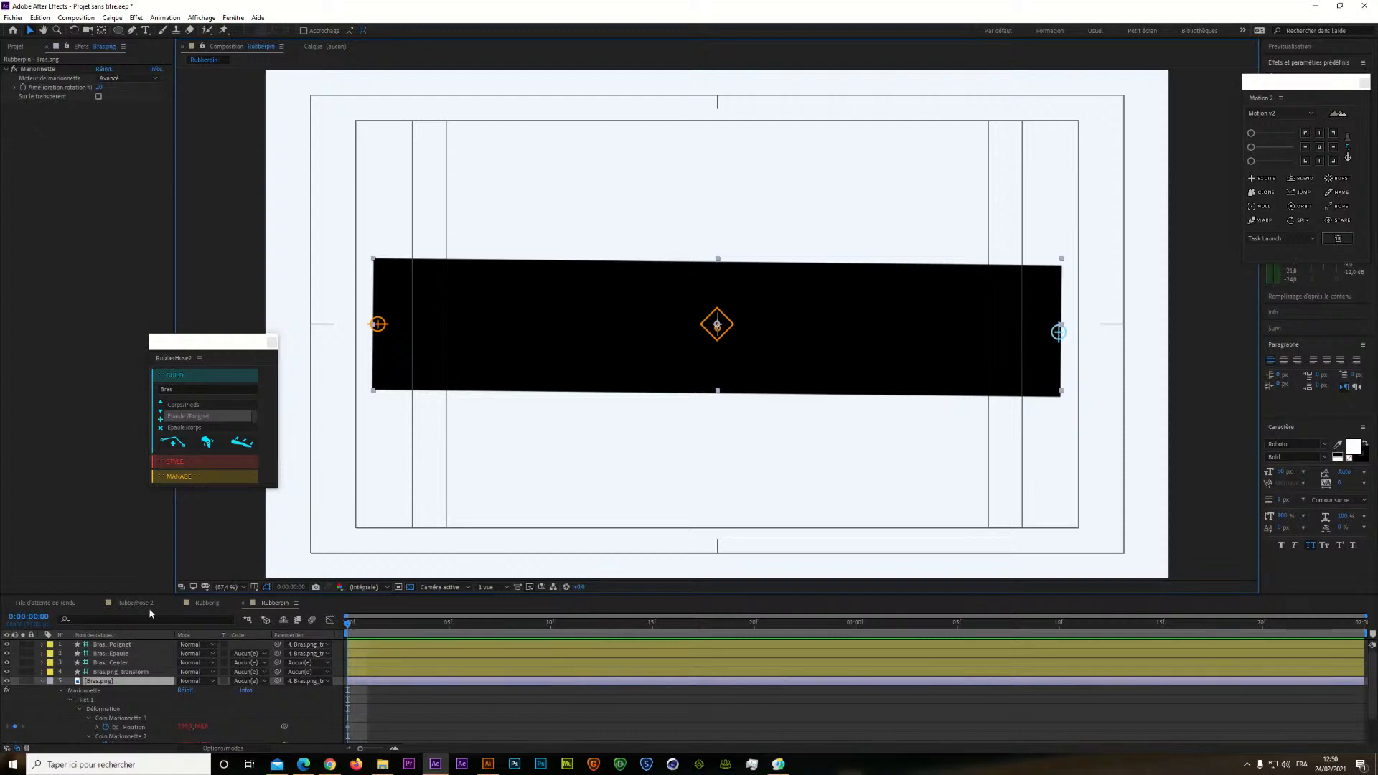
{"action": "left_click", "coordinate": [41, 681]}
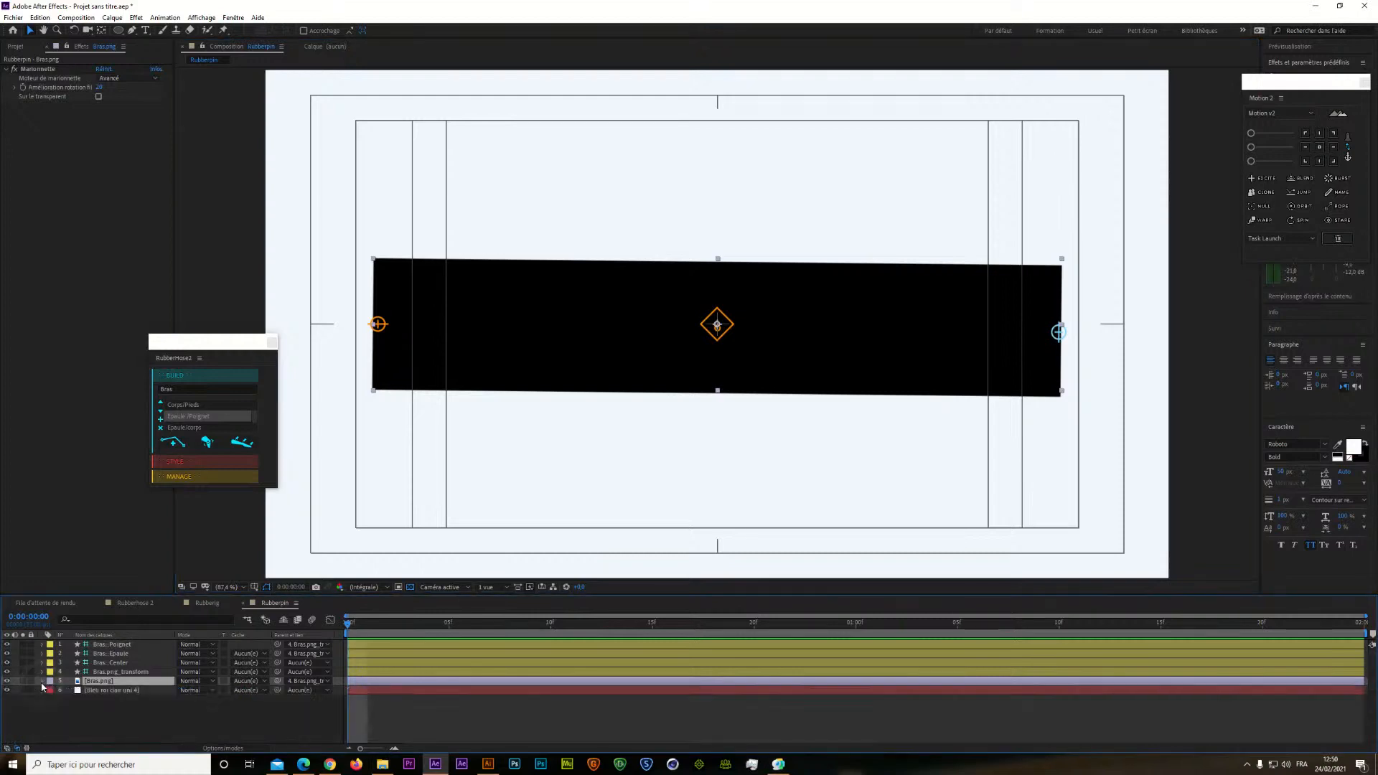
{"action": "left_click", "coordinate": [128, 709]}
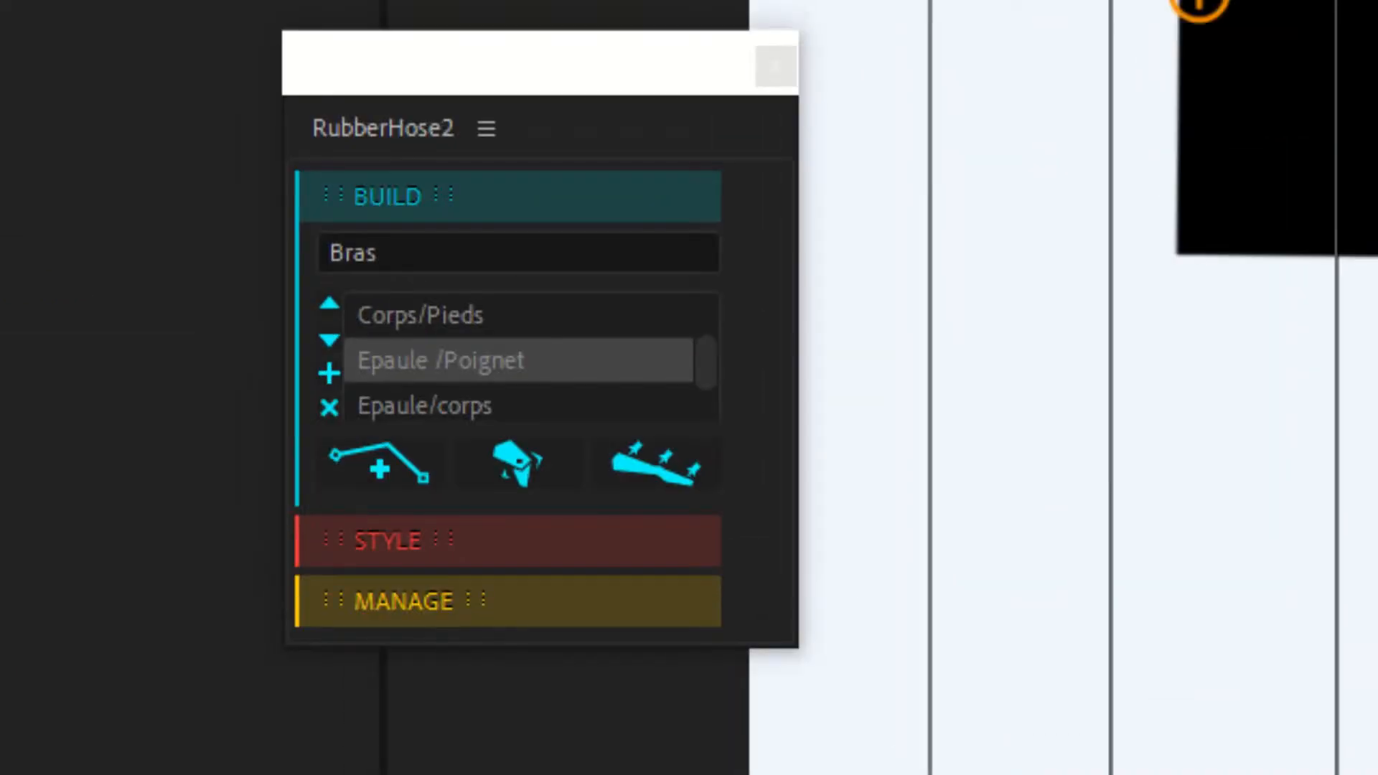
Show the RubberHose 2 style tools
{"action": "left_click", "coordinate": [380, 544]}
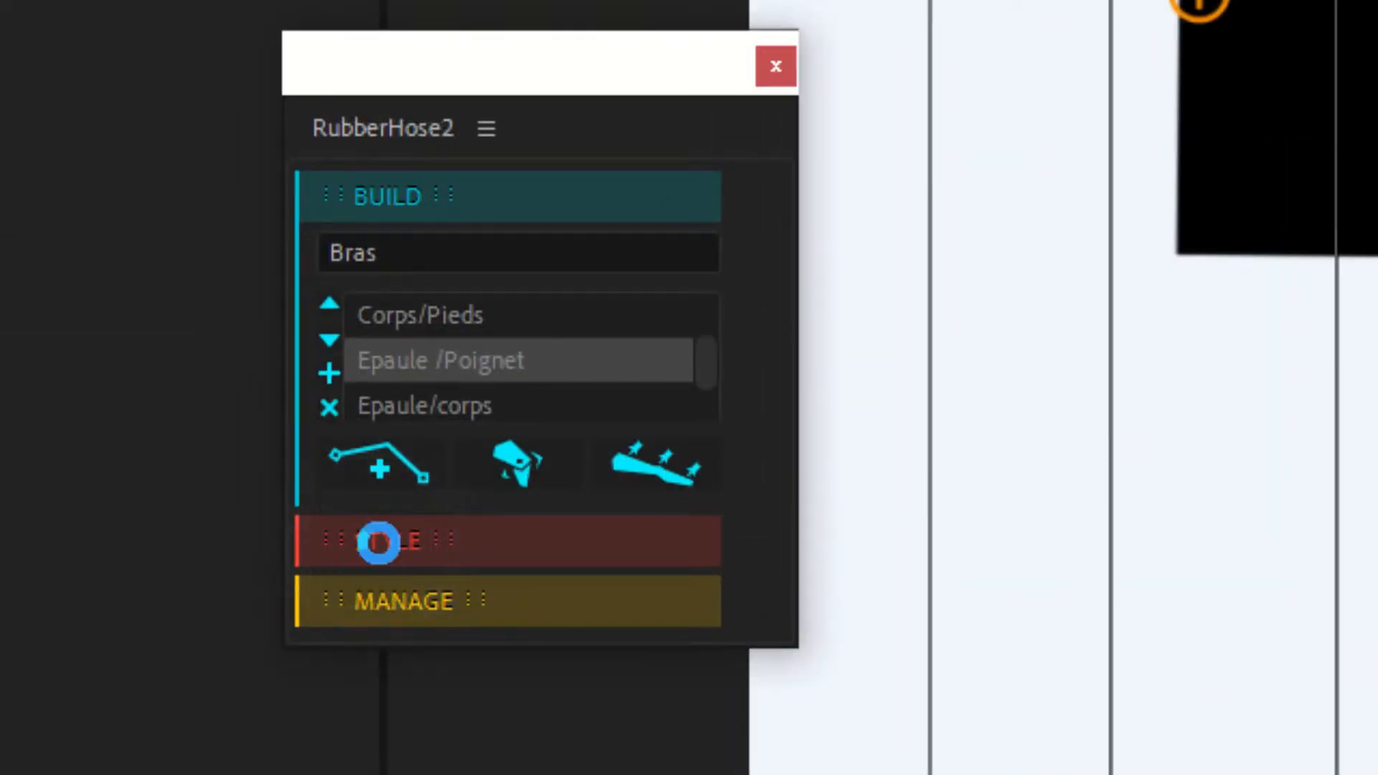